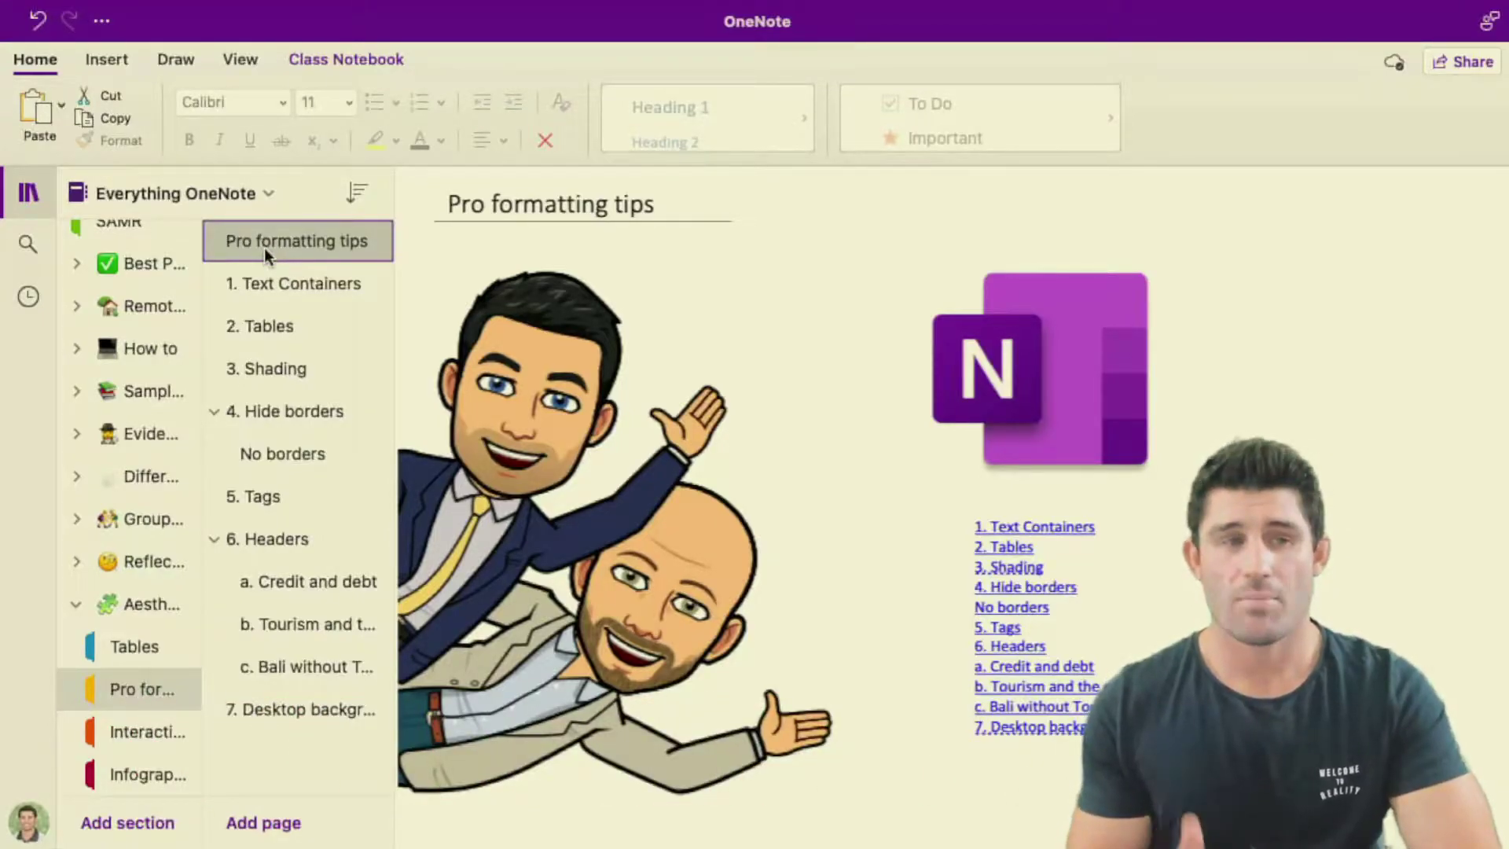
# On the 1. Text Containers page, add loose text blocks reading 'Hello' and 'Goodbye'
pyautogui.click(267, 284)
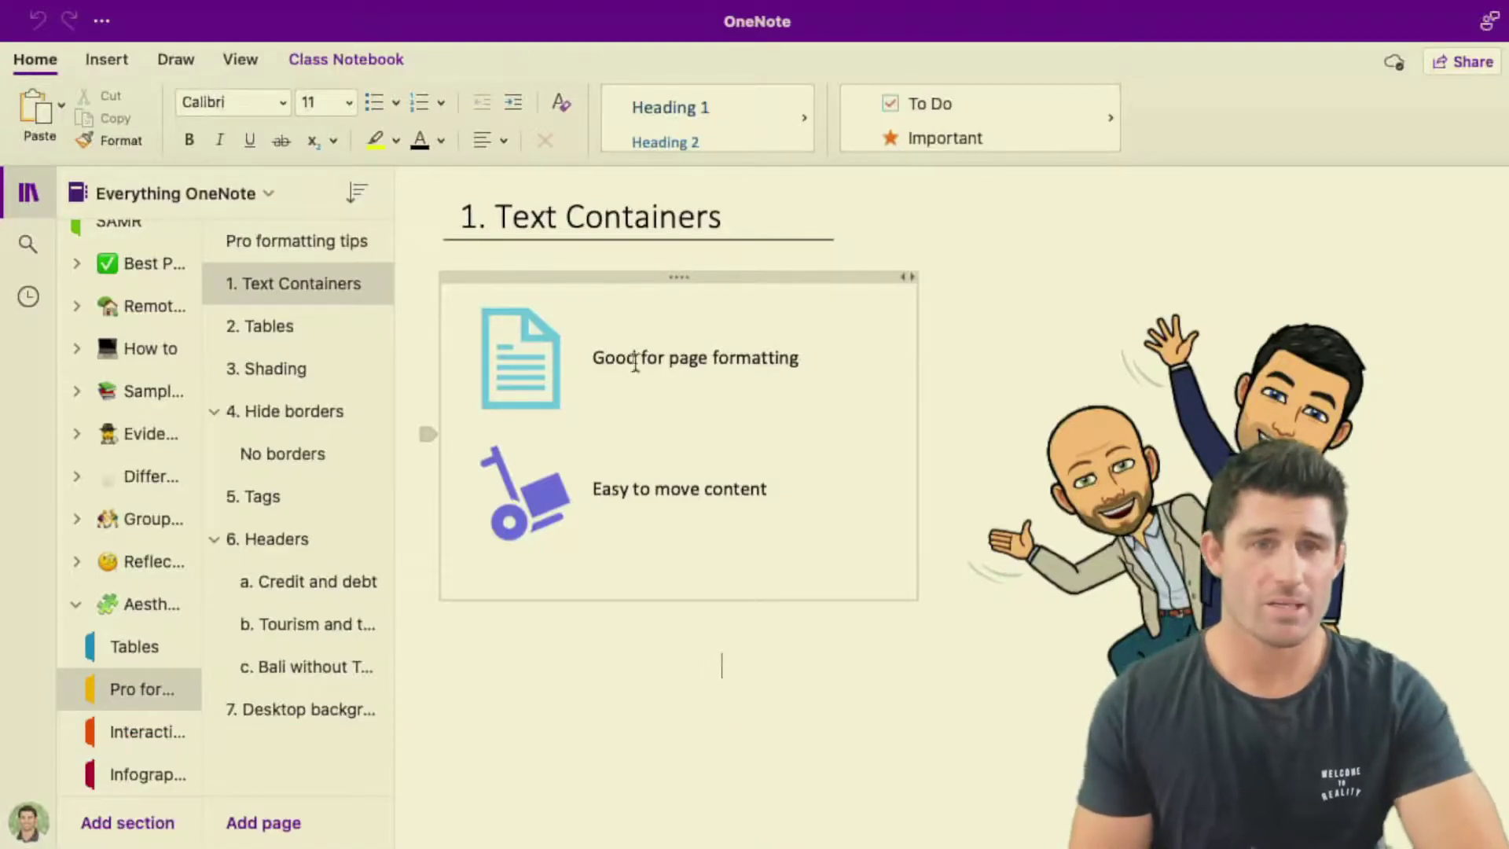
pyautogui.scroll(-1, 651, 473)
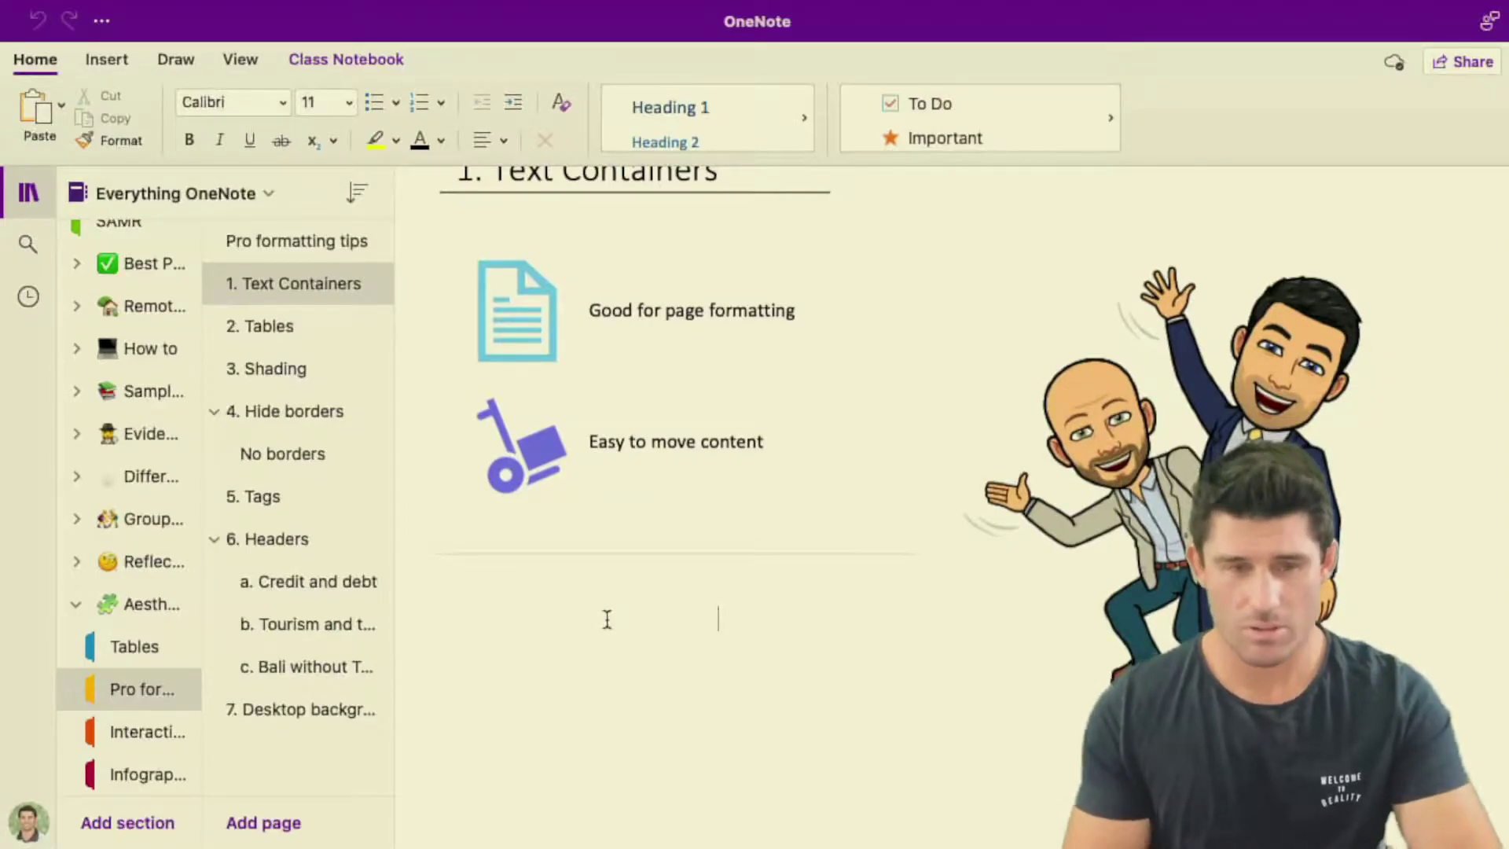
pyautogui.write('Hello')
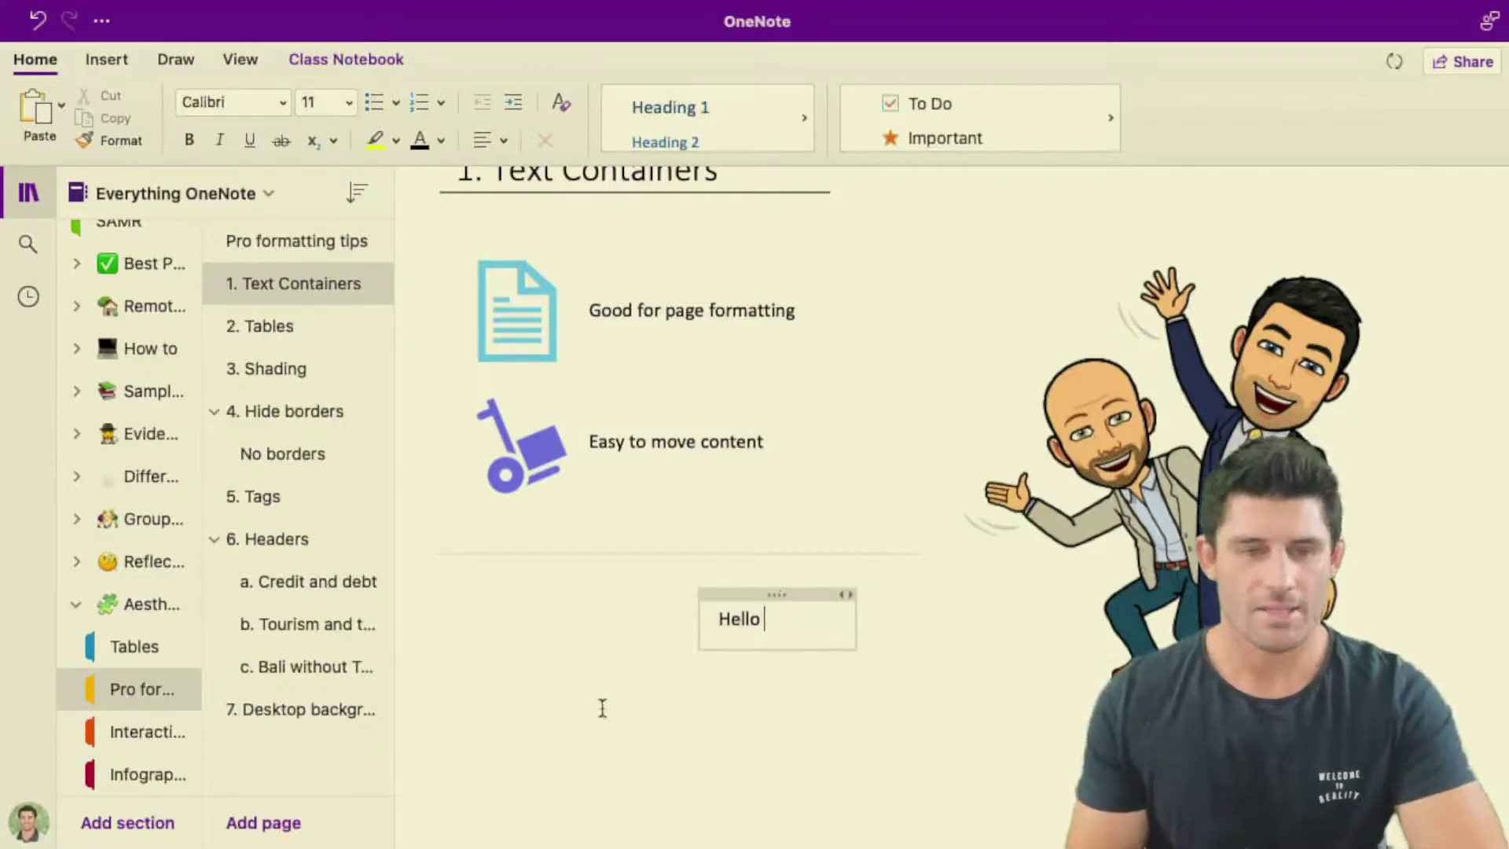
pyautogui.scroll(-3, 605, 708)
pyautogui.click(974, 645)
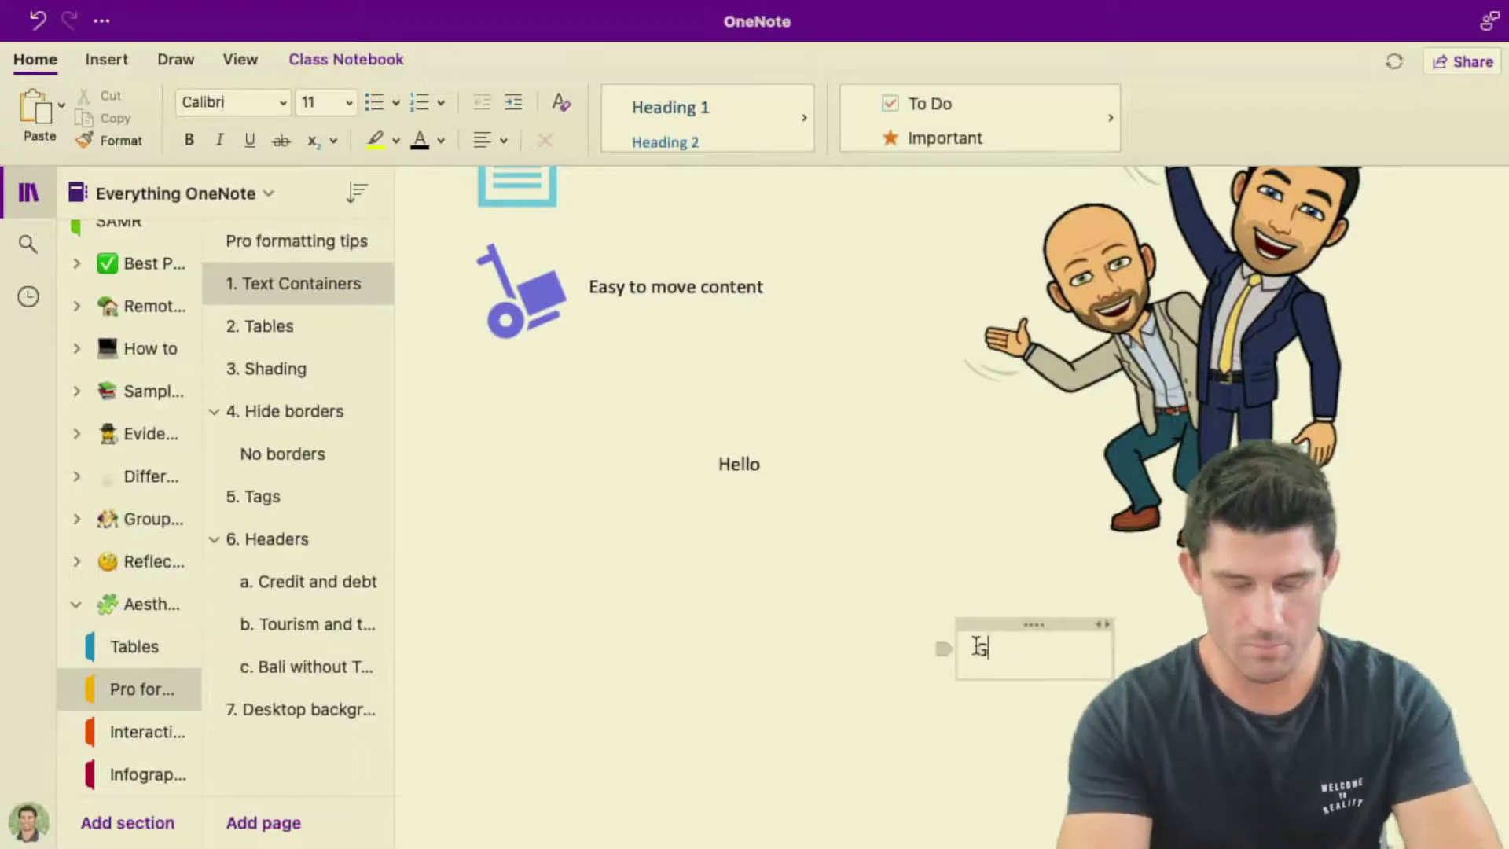
pyautogui.write('Goodbye')
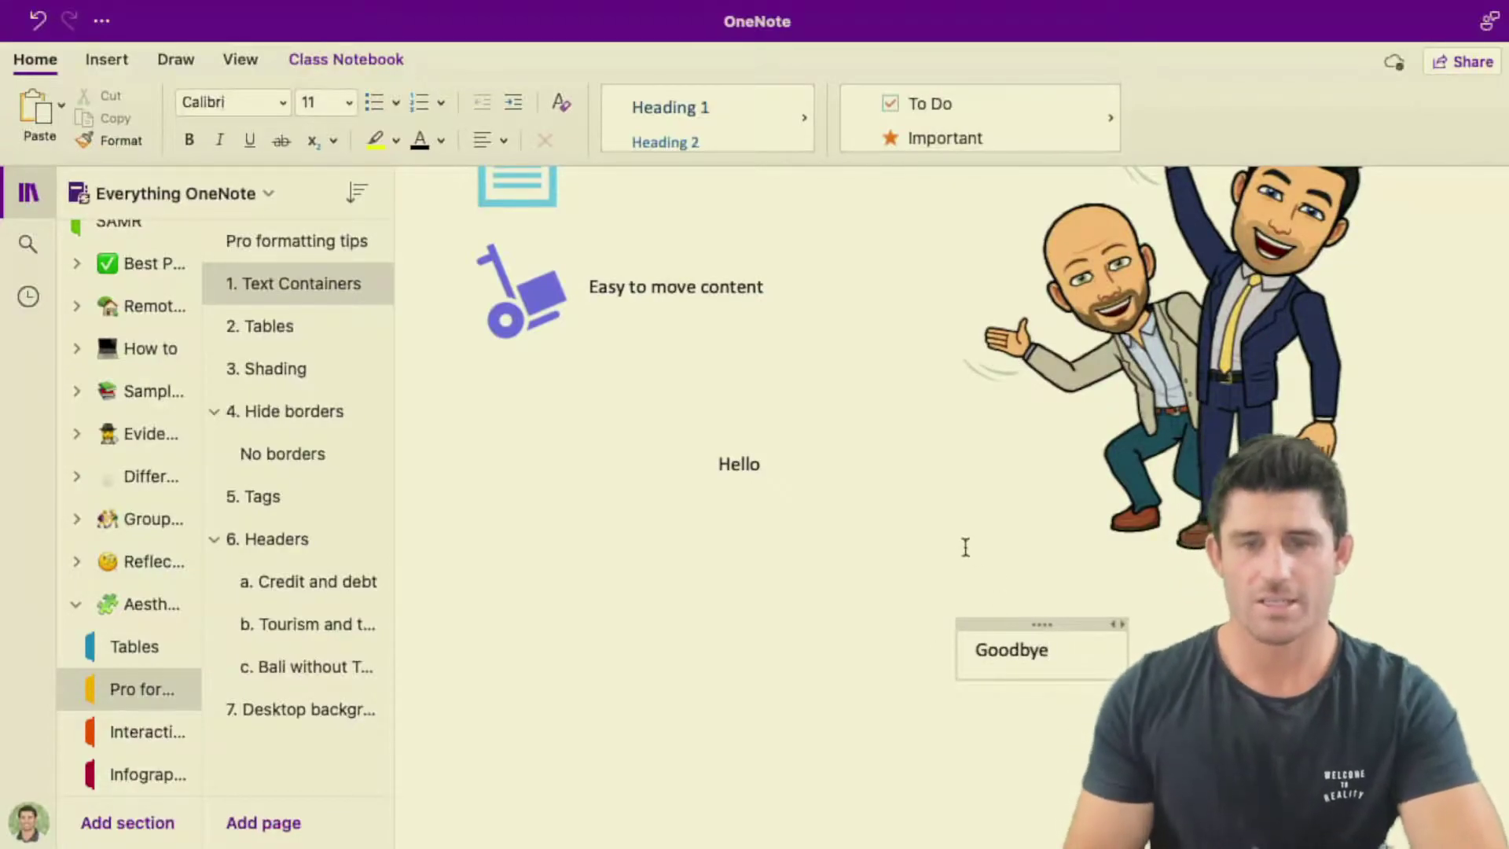
pyautogui.click(963, 546)
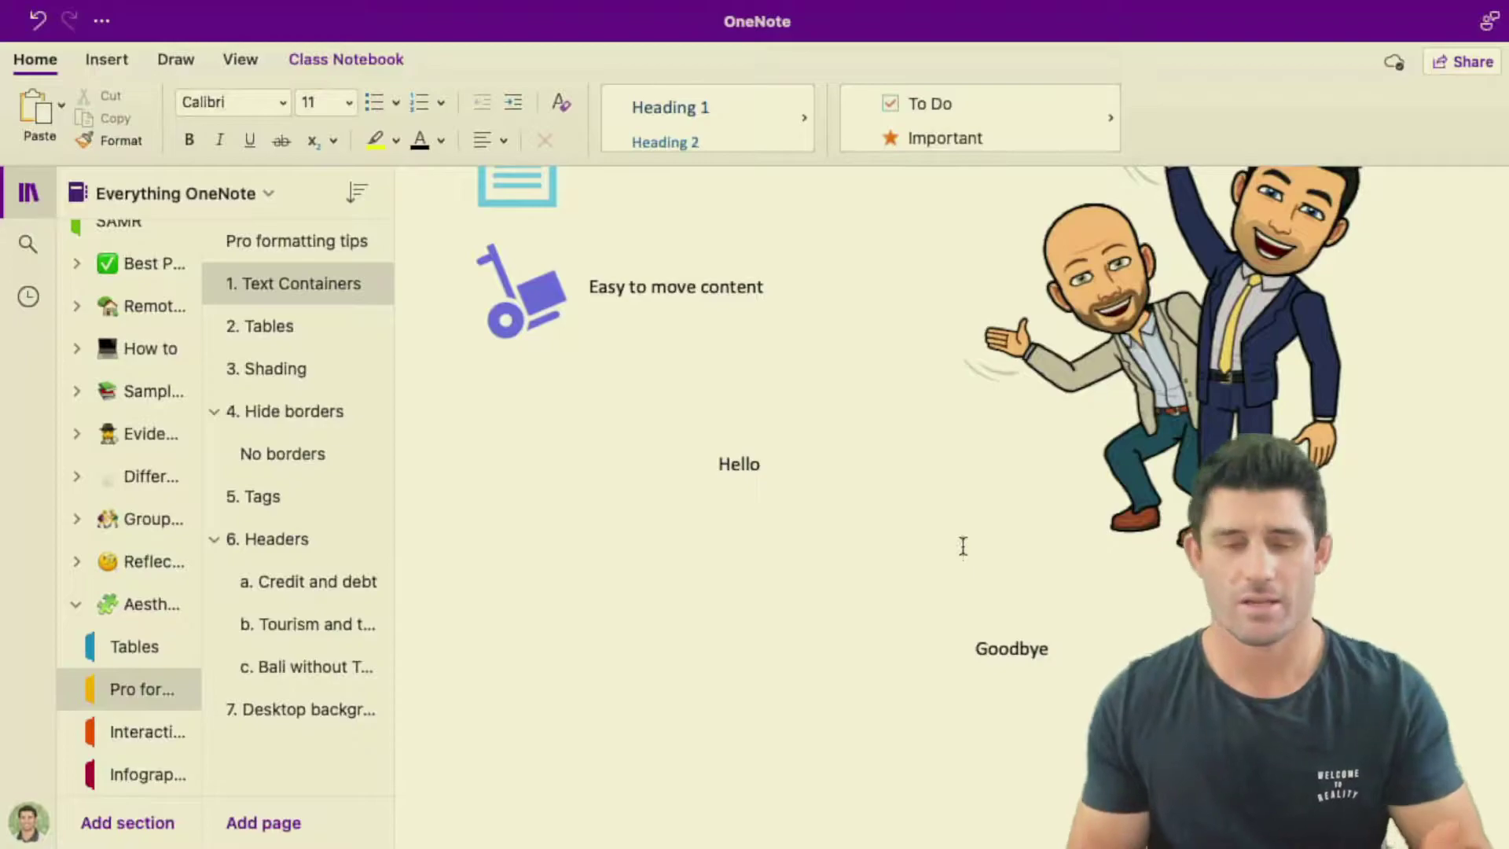
# Nudge the two-tip container slightly up and to the left, then deselect it
pyautogui.scroll(3, 714, 569)
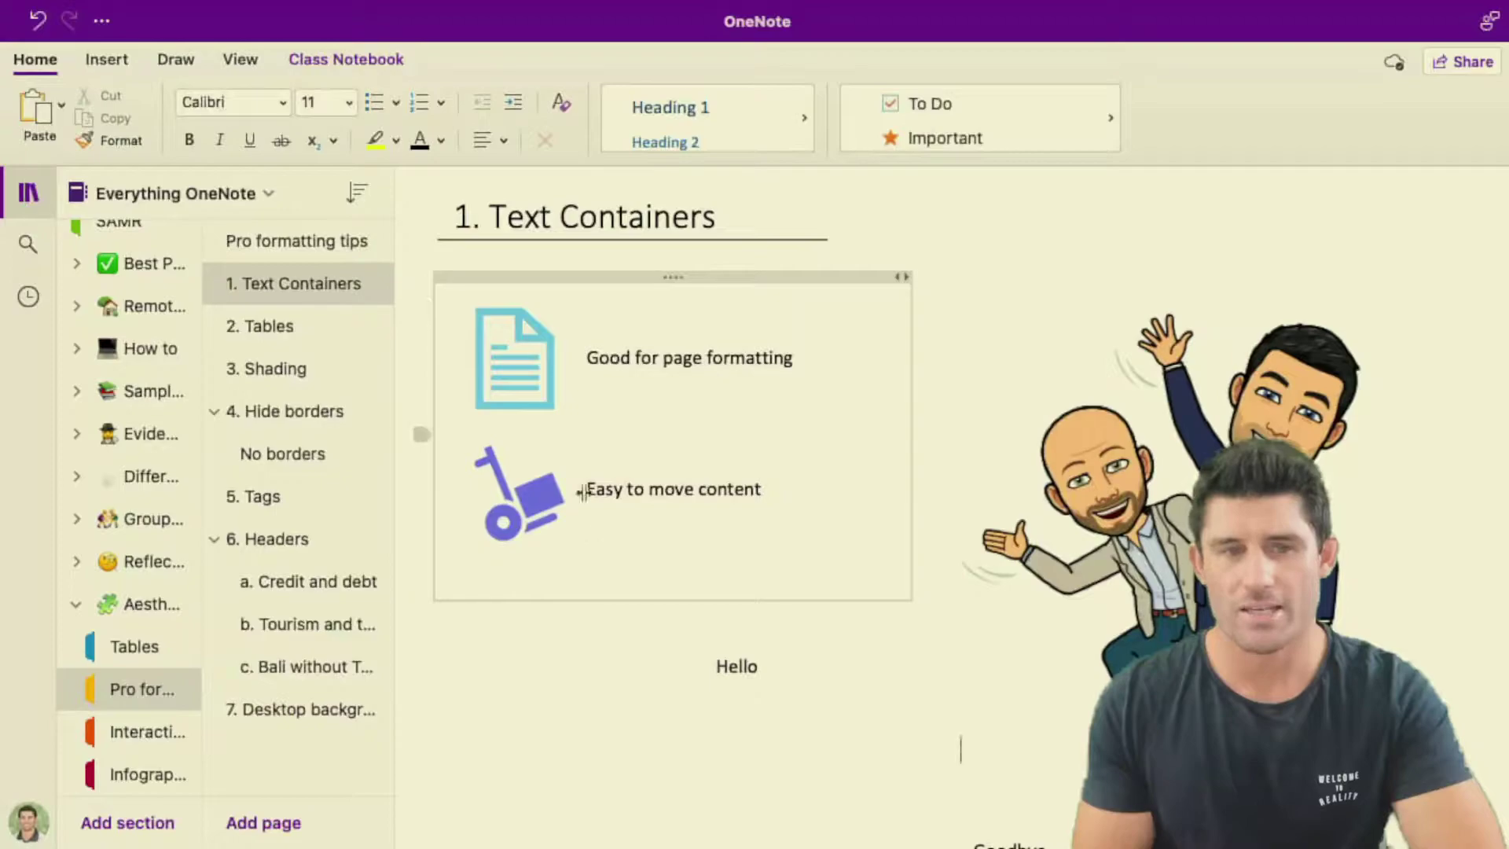
pyautogui.click(761, 276)
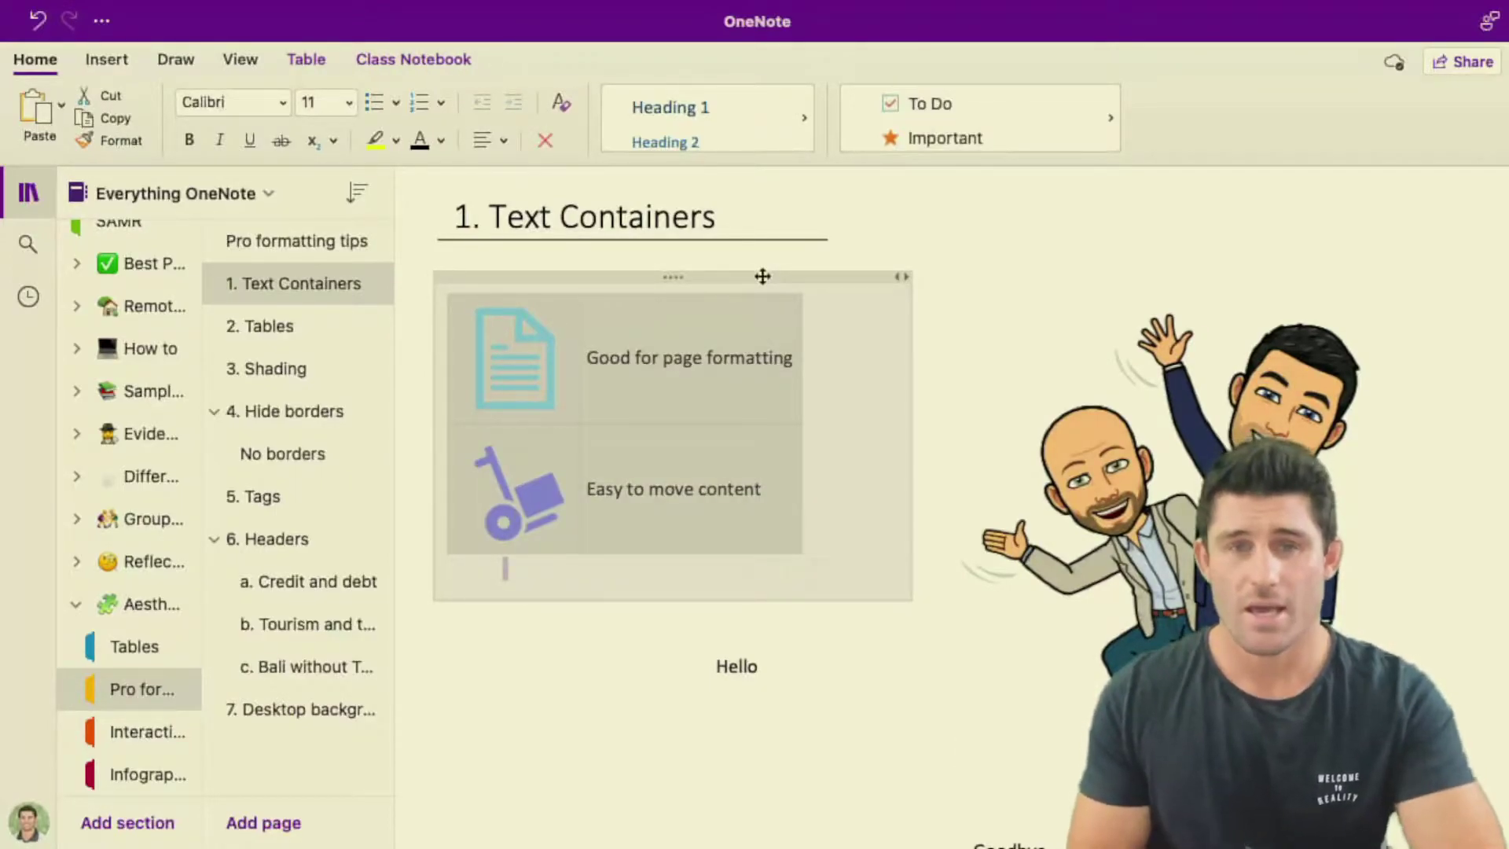
pyautogui.moveTo(762, 276)
pyautogui.mouseDown()
pyautogui.moveTo(778, 286)
pyautogui.moveTo(758, 271)
pyautogui.mouseUp()
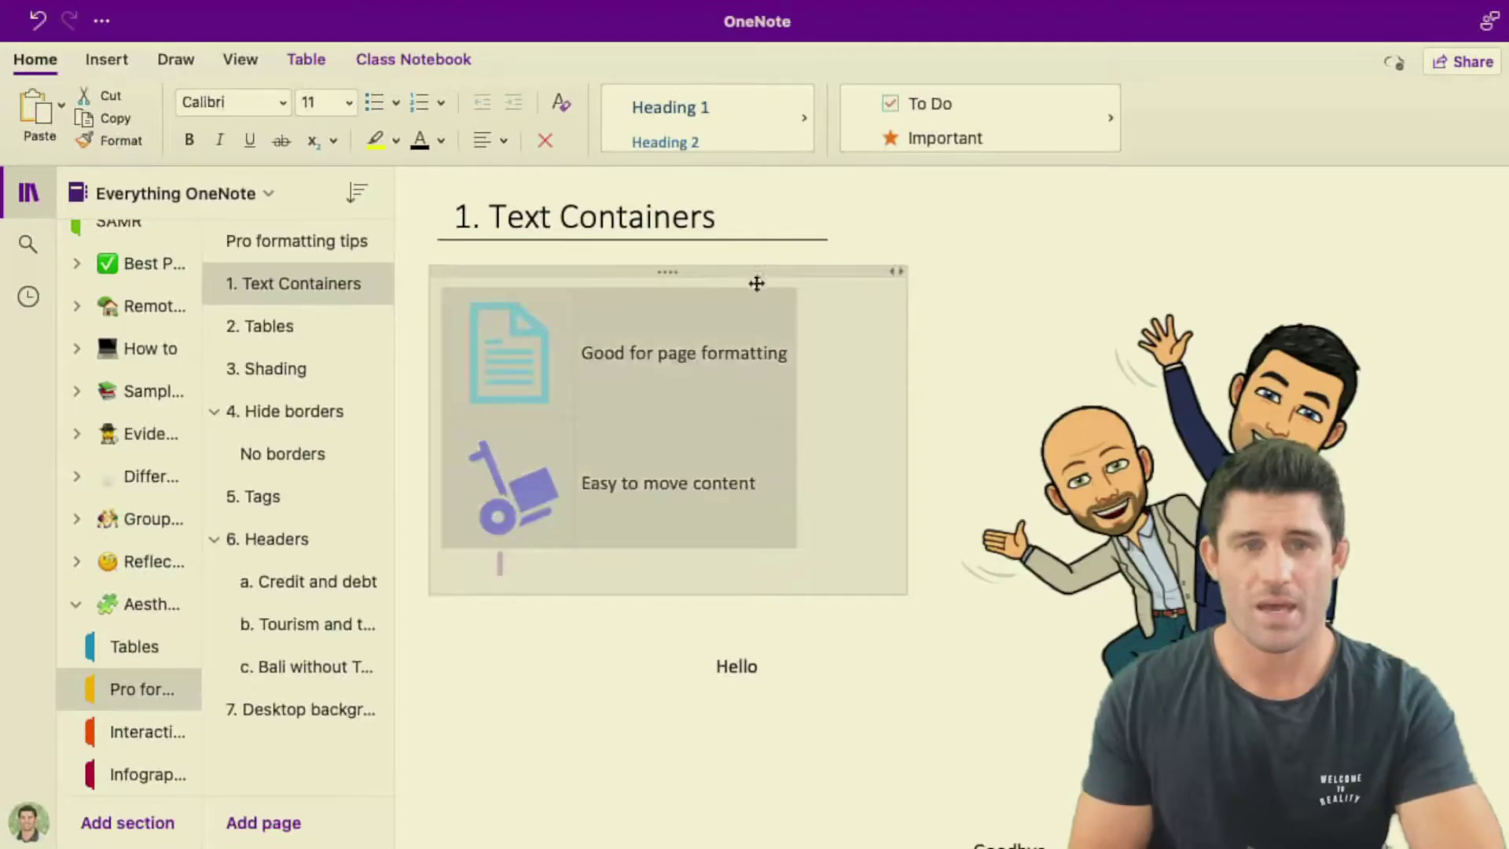
pyautogui.click(886, 559)
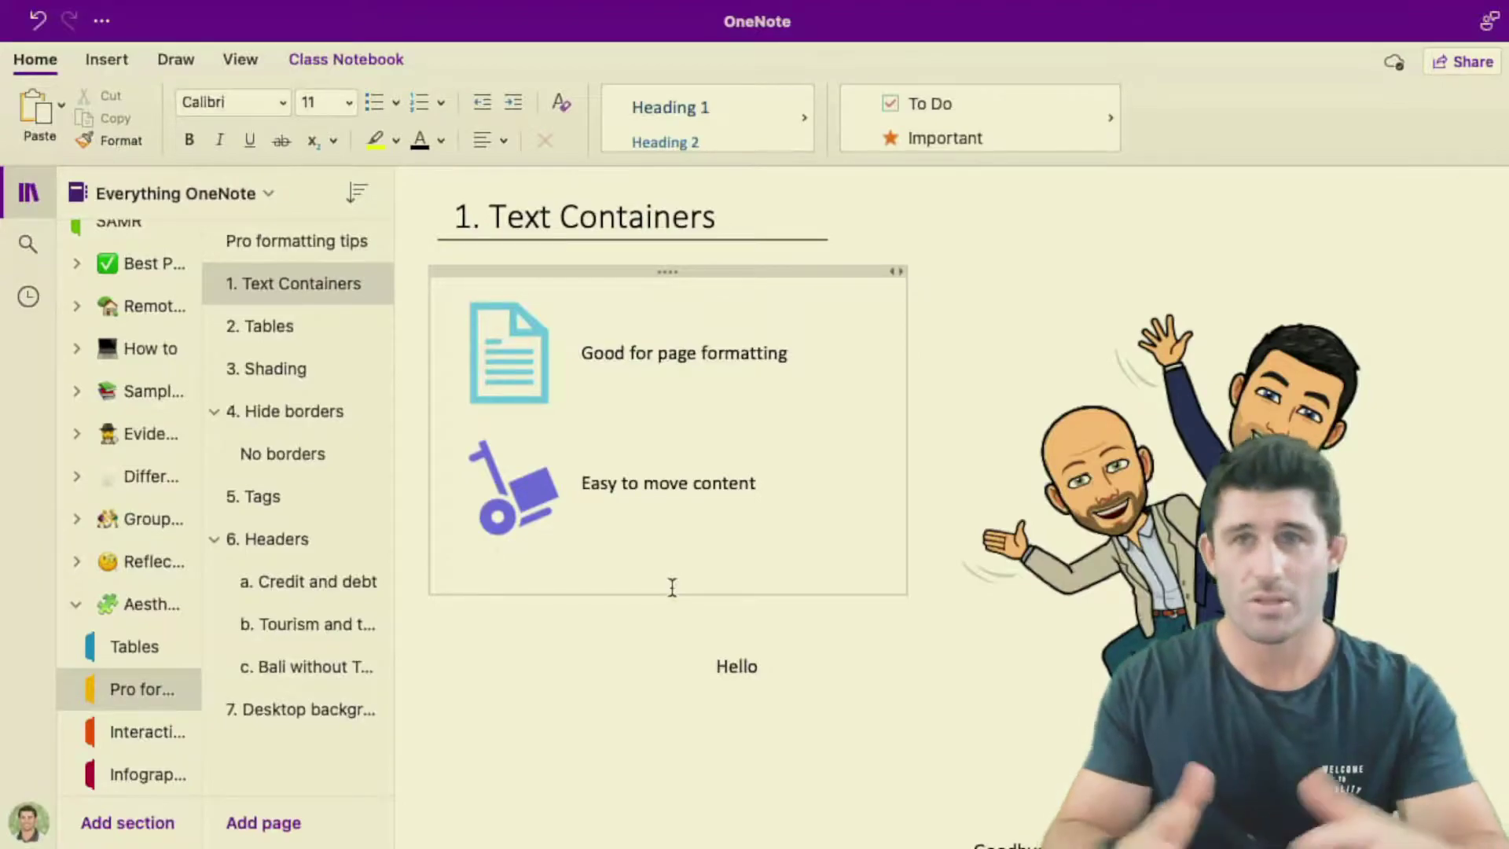
# Add blank lines below the two tips in the container and type 'Text'
pyautogui.scroll(-3, 681, 640)
pyautogui.press('Return')
pyautogui.press('Return')
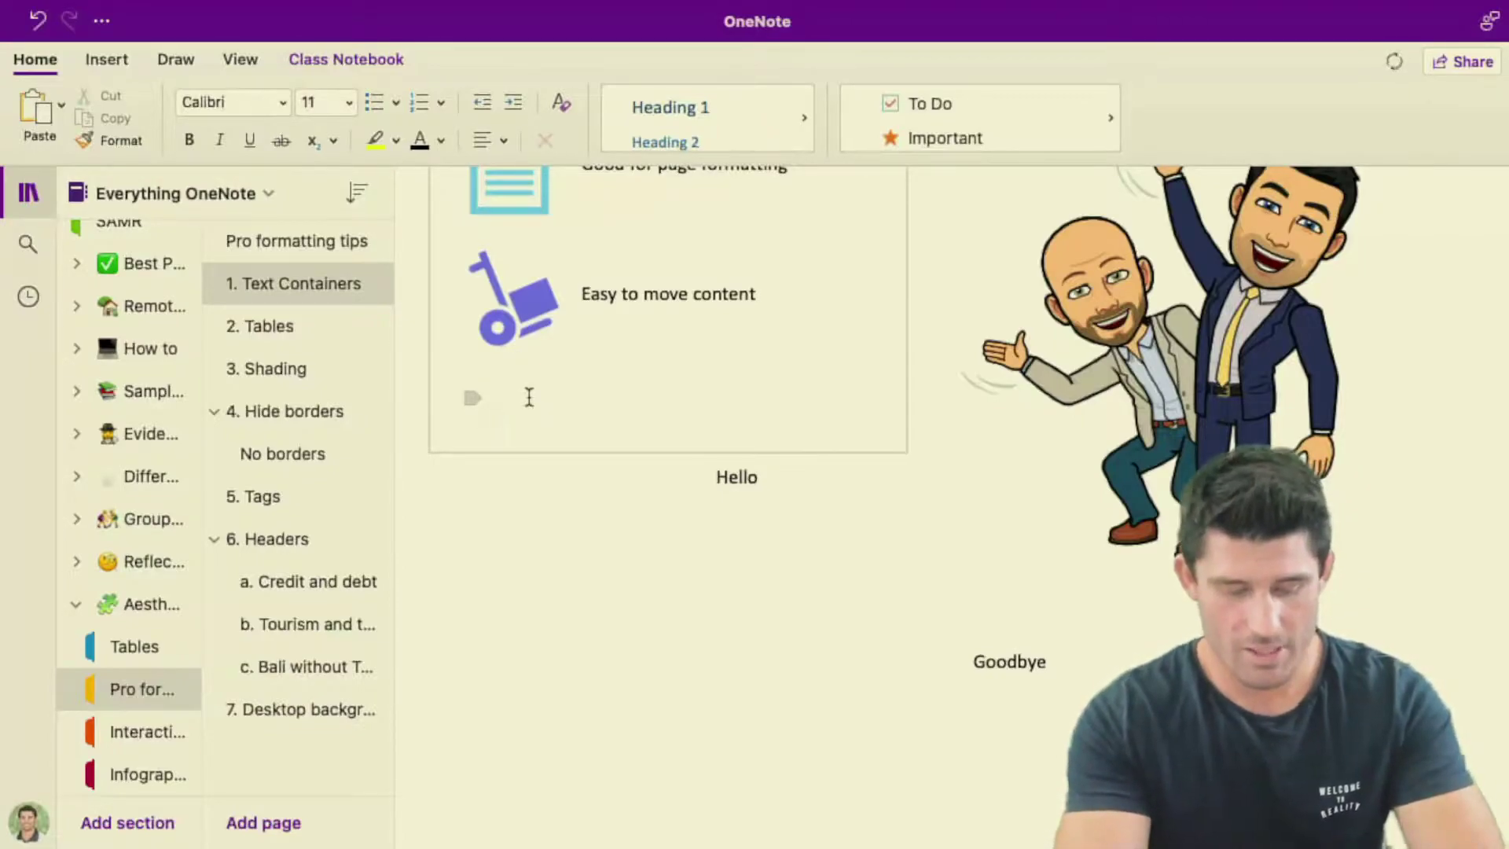
pyautogui.write('Text')
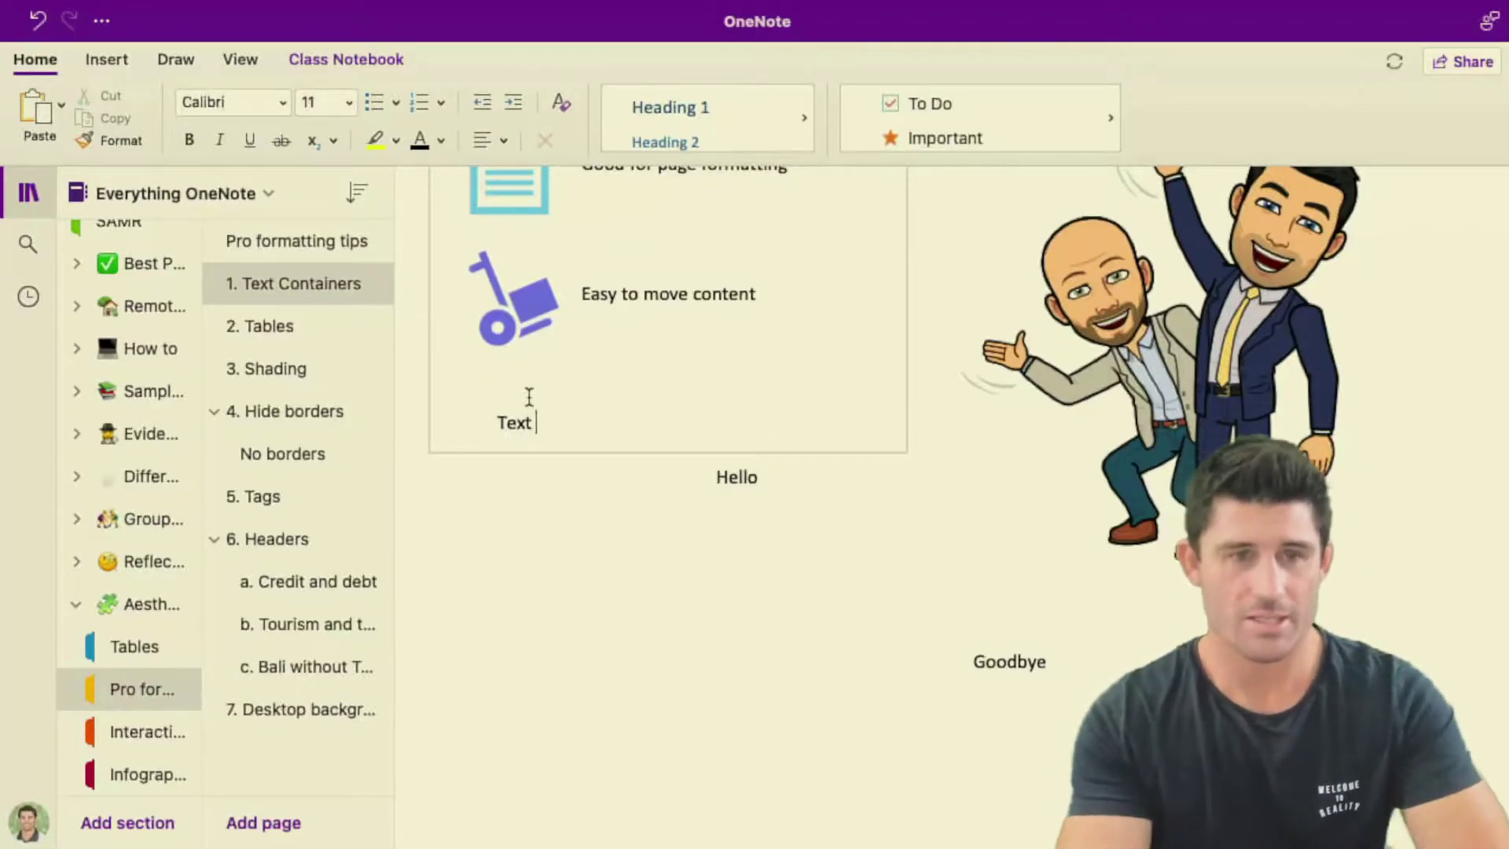
pyautogui.scroll(2, 529, 397)
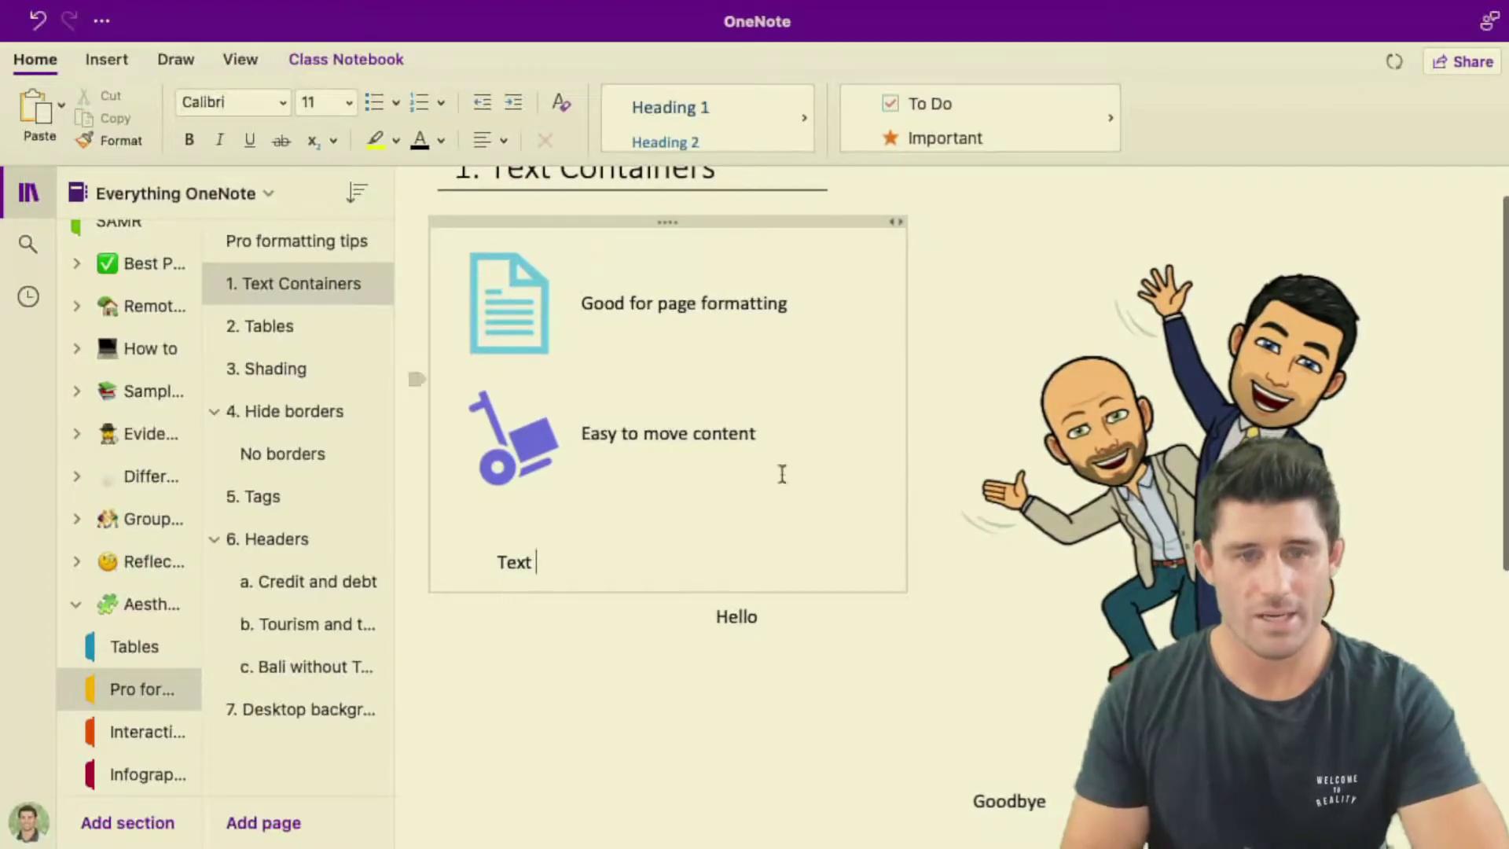
pyautogui.scroll(-2, 825, 592)
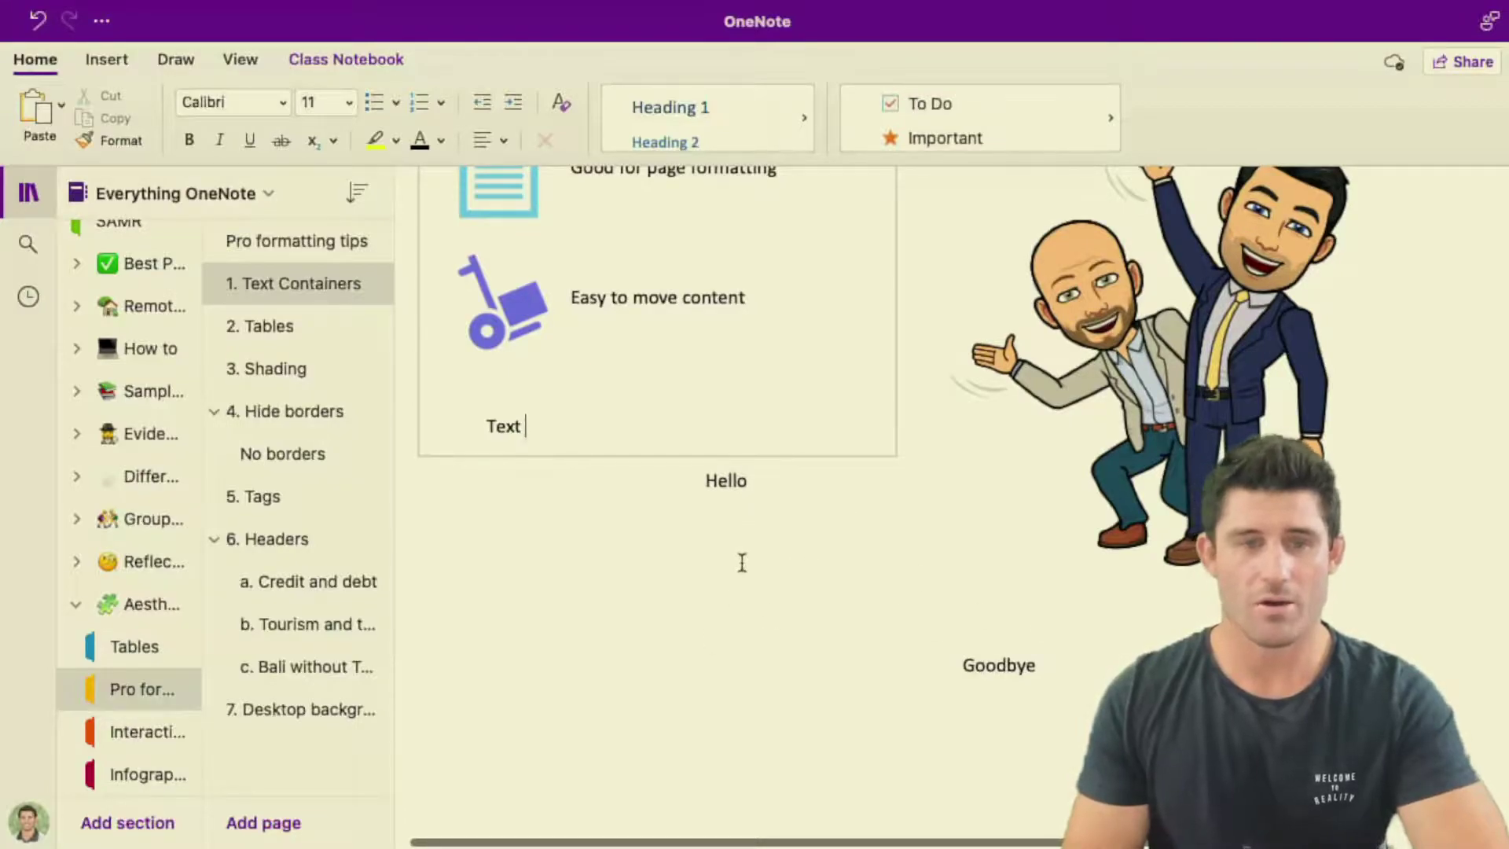
pyautogui.scroll(3, 742, 563)
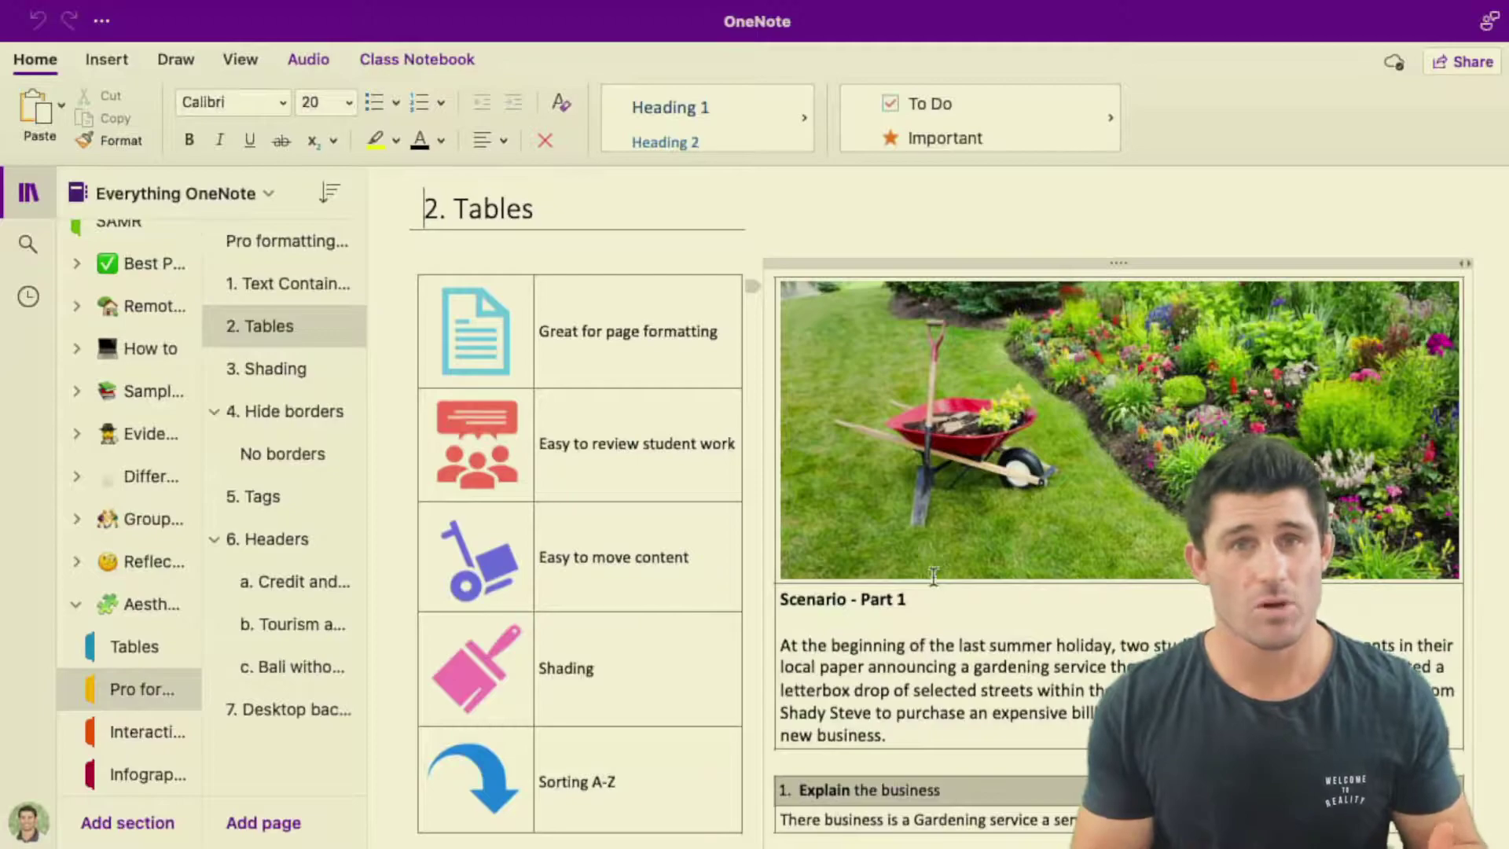
pyautogui.scroll(-3, 711, 505)
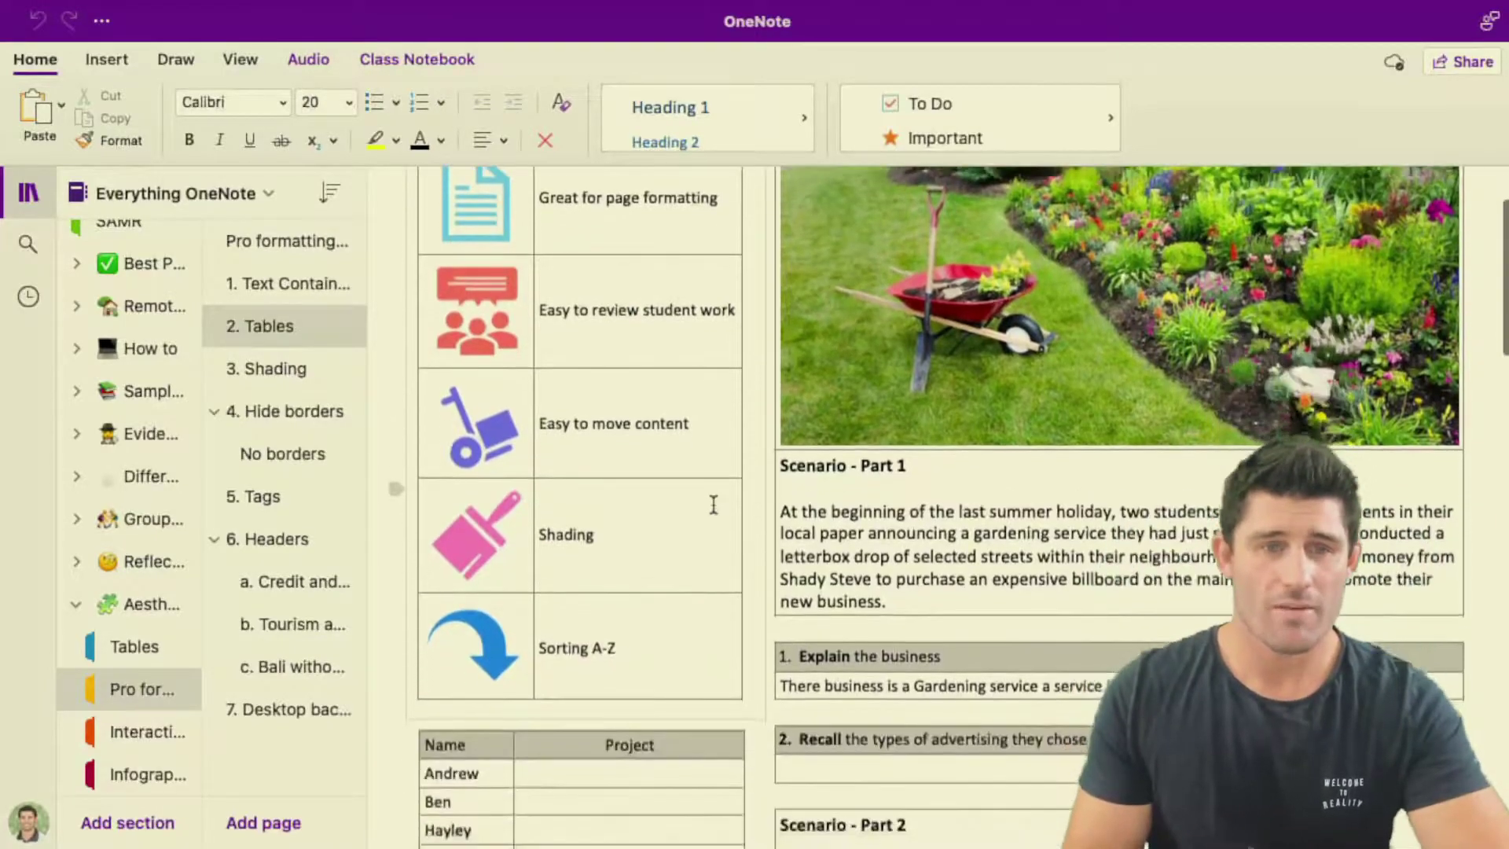
pyautogui.scroll(2, 658, 405)
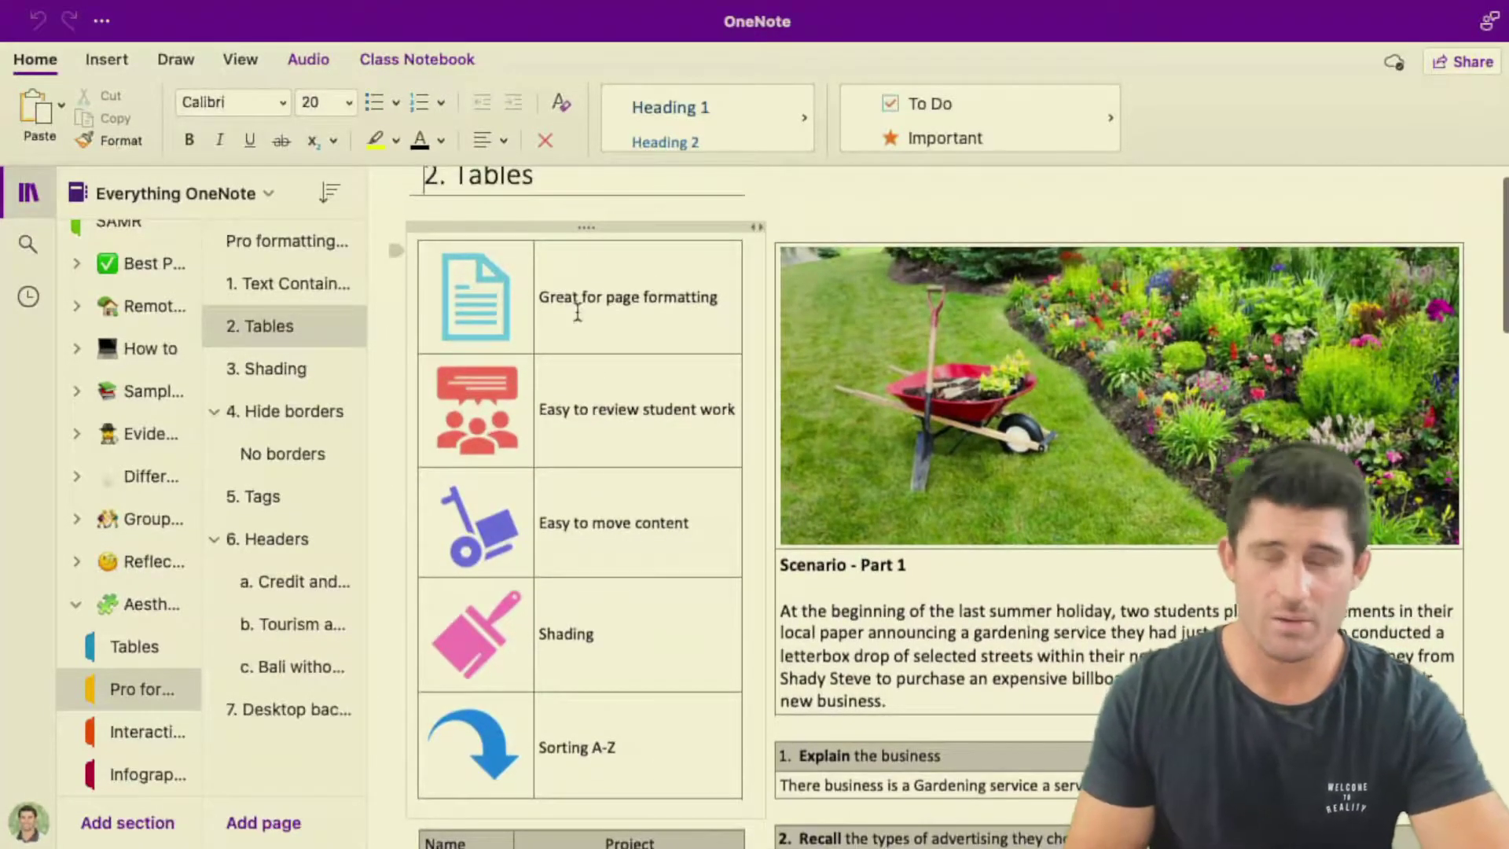
pyautogui.scroll(-1, 605, 386)
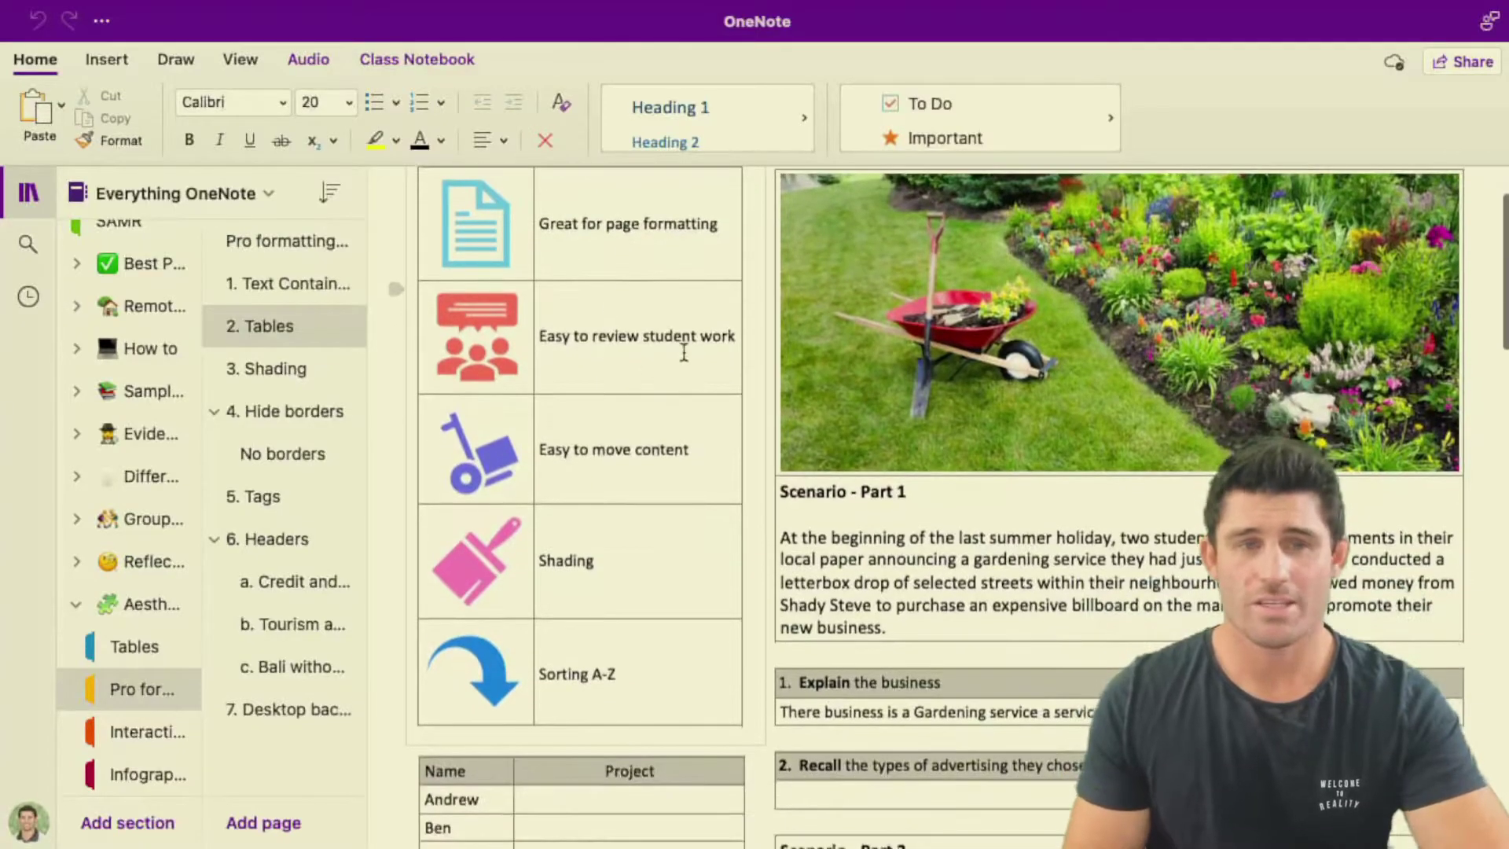
pyautogui.scroll(-3, 695, 353)
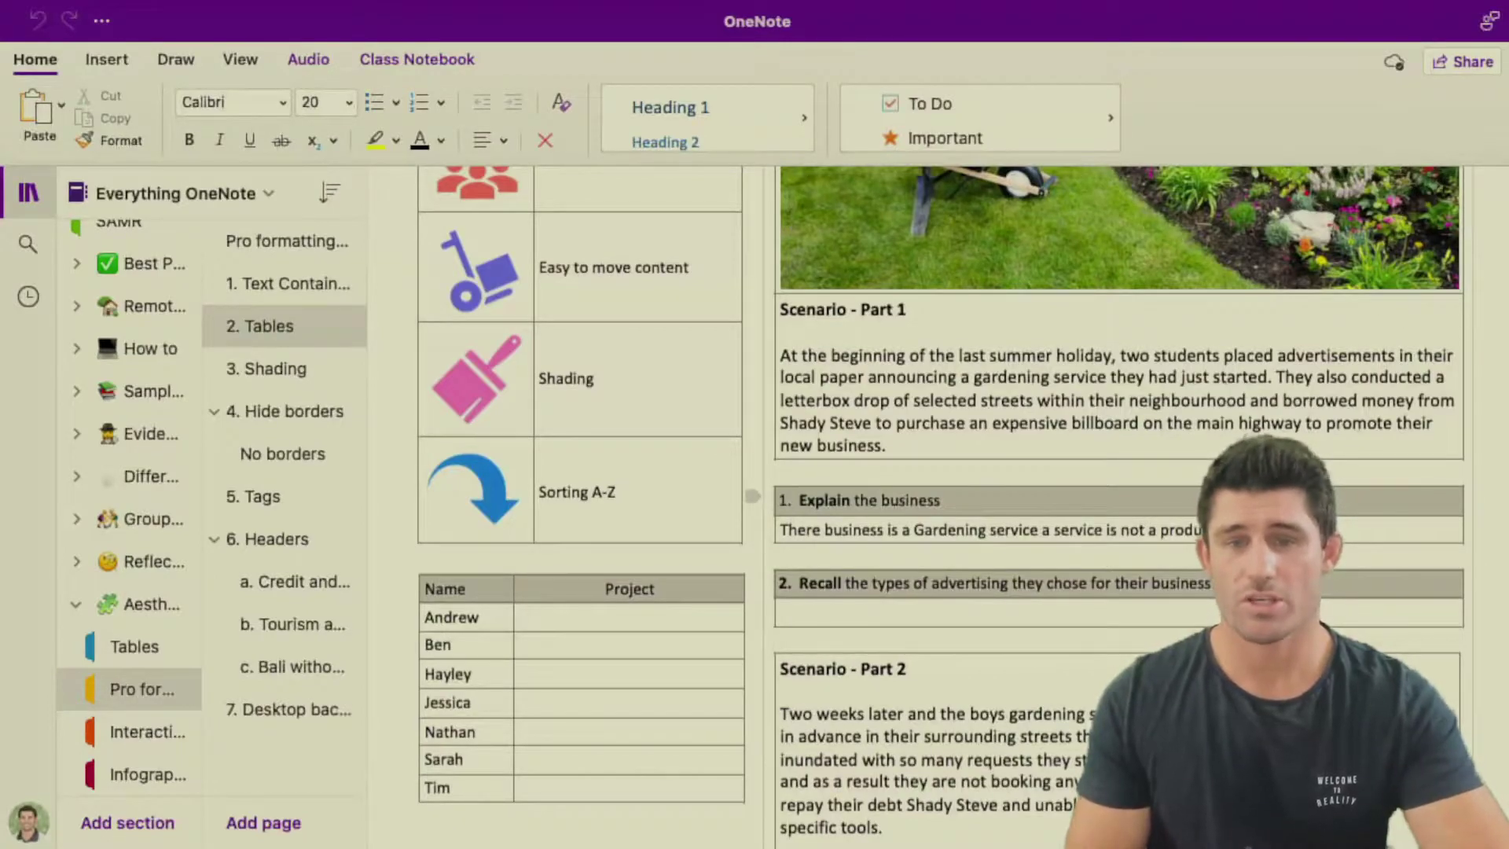
pyautogui.click(941, 500)
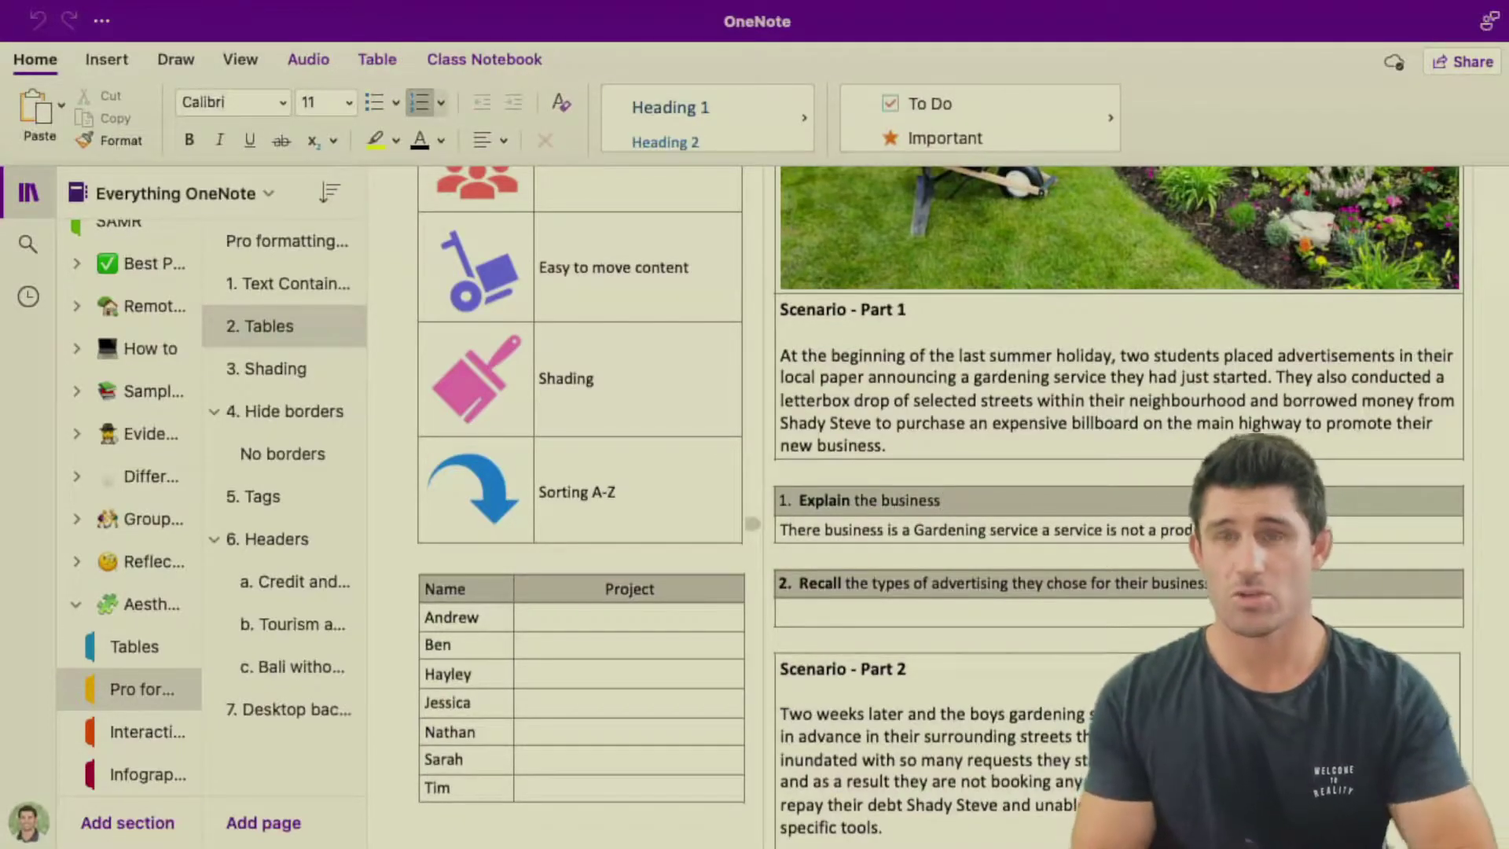
pyautogui.press('Down')
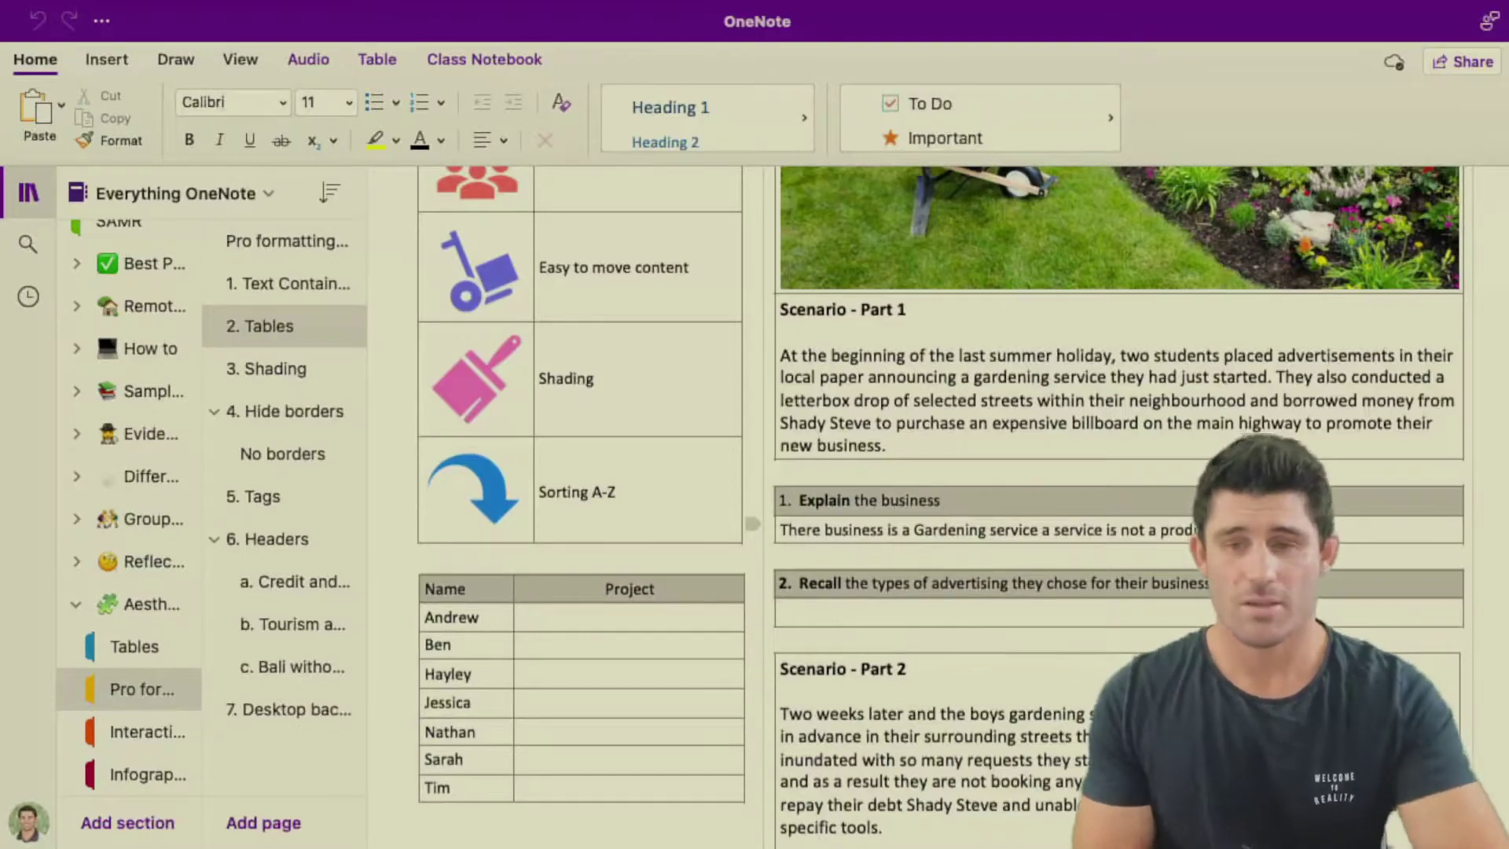
pyautogui.scroll(2, 580, 340)
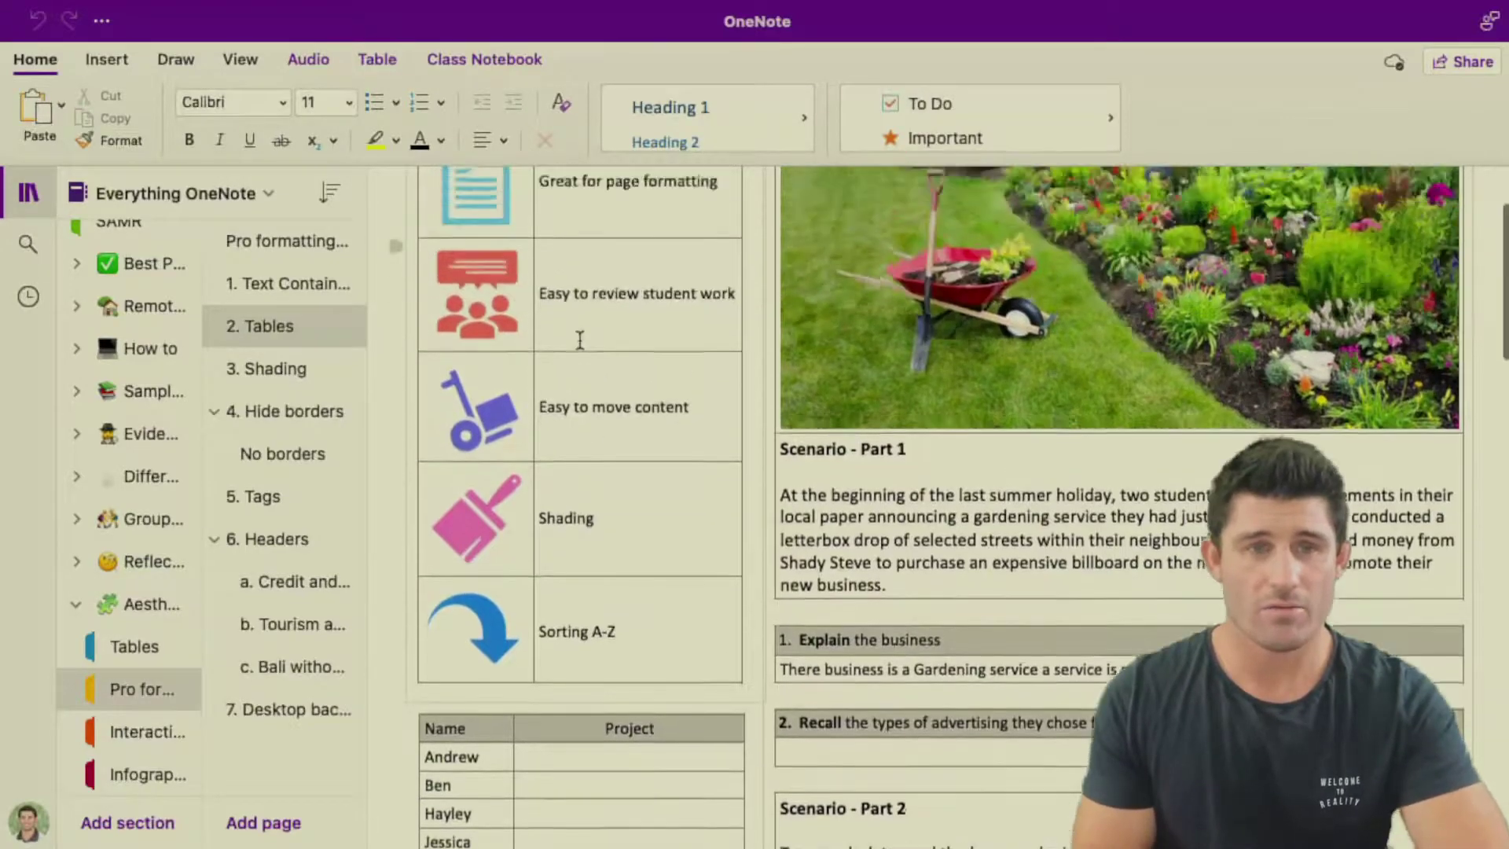
pyautogui.scroll(-1, 681, 291)
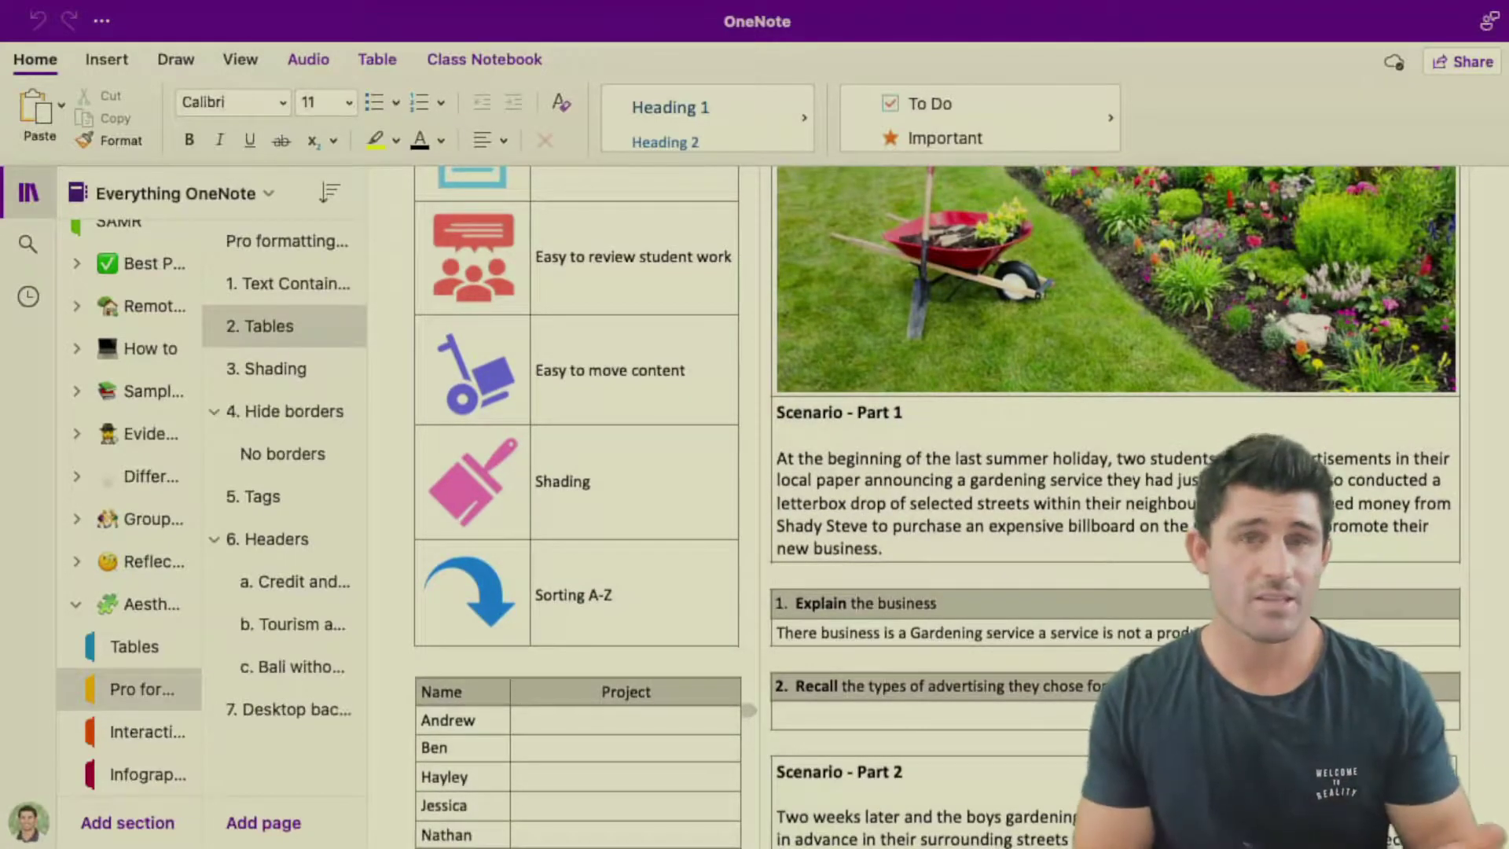
pyautogui.scroll(3, 633, 461)
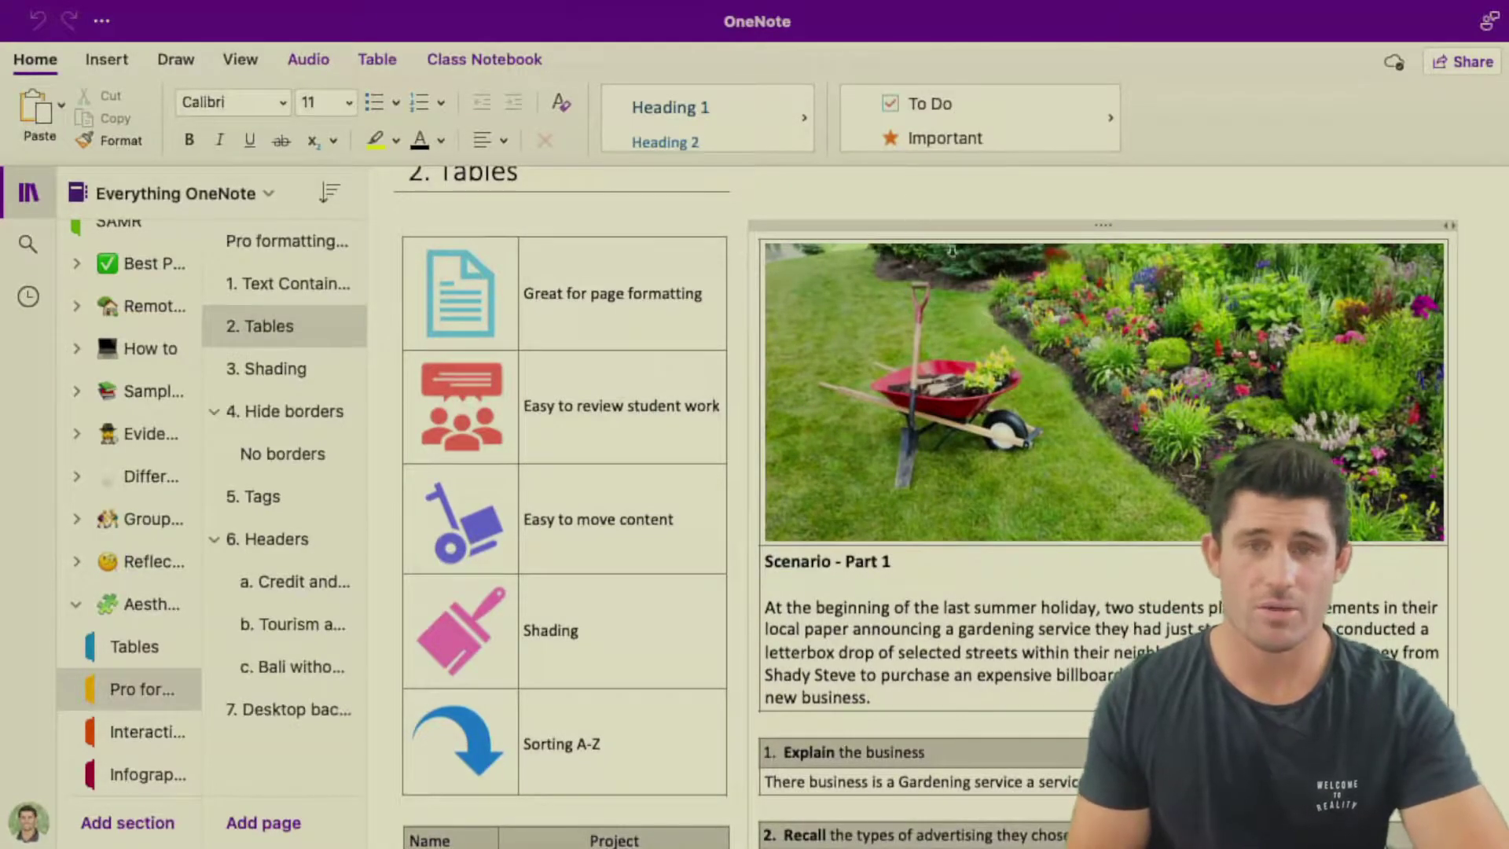
# Scroll to the seven-name Name/Project student table on the 2. Tables page
pyautogui.scroll(-4, 1021, 463)
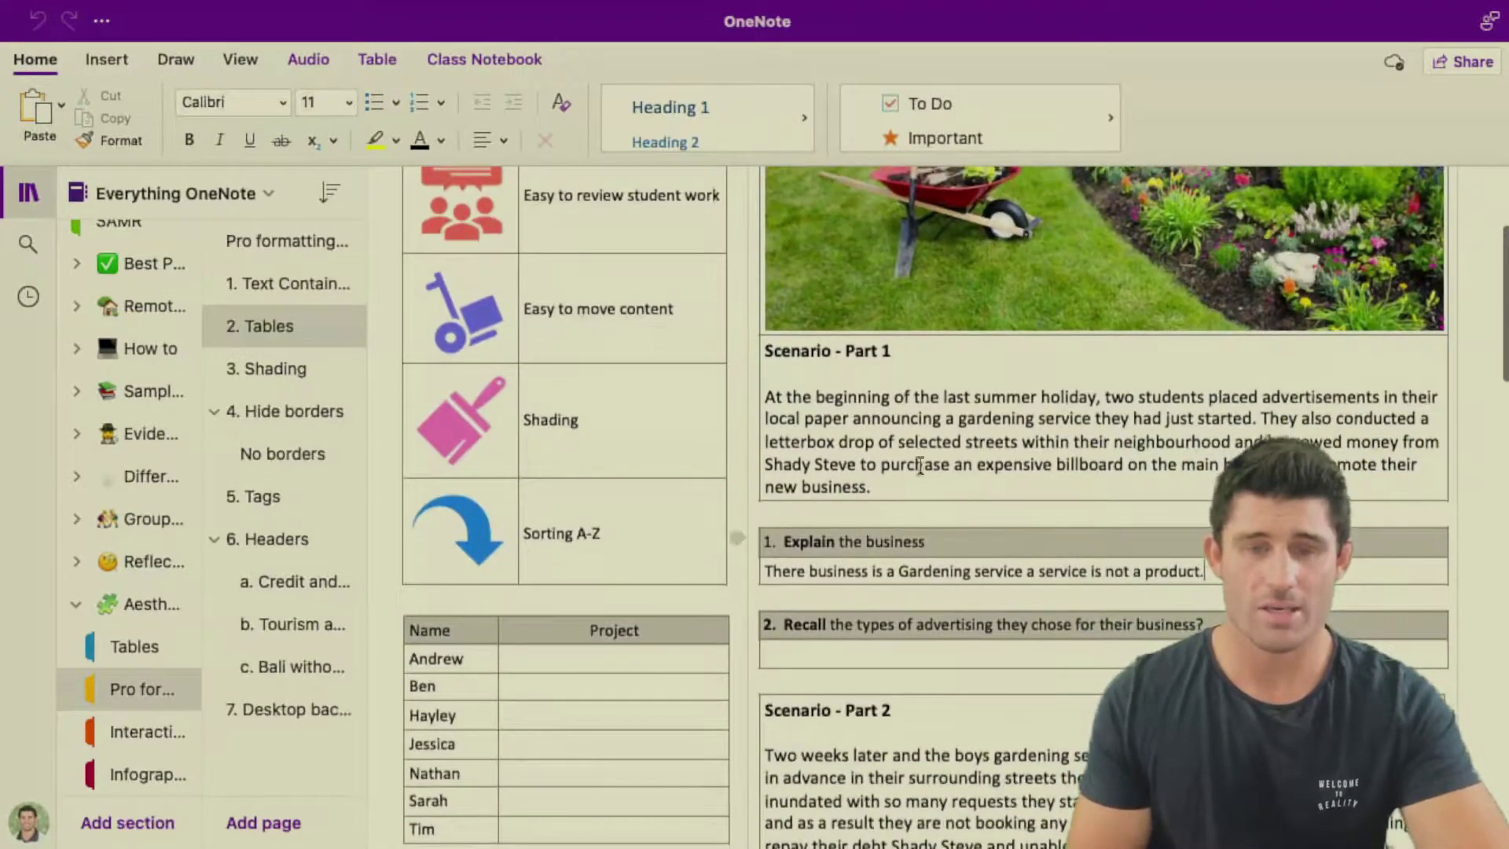
pyautogui.scroll(5, 983, 399)
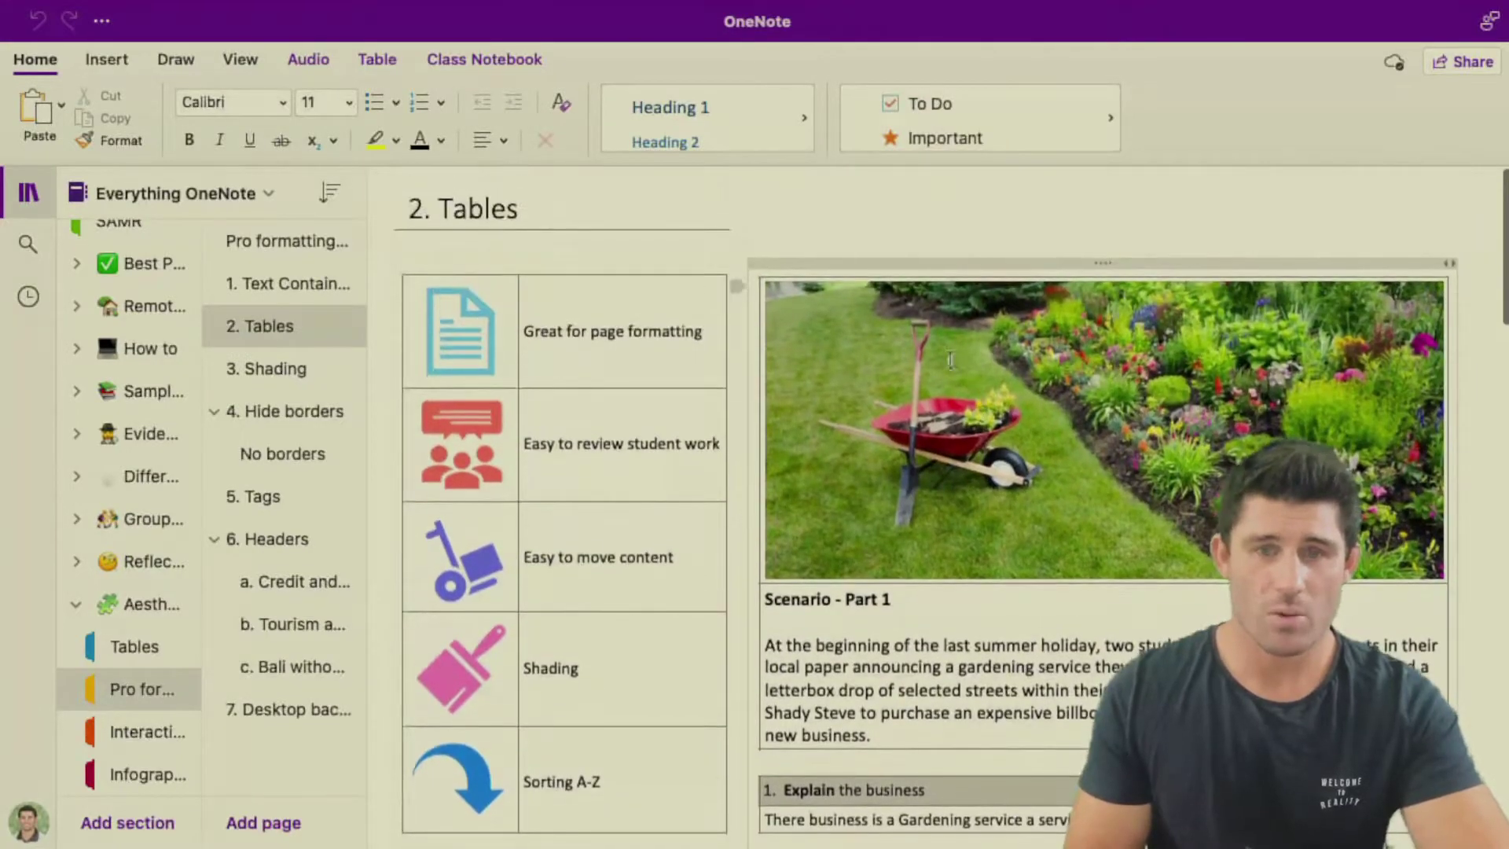
pyautogui.scroll(-10, 1018, 390)
pyautogui.click(1017, 389)
pyautogui.scroll(-2, 1018, 389)
pyautogui.scroll(8, 1018, 389)
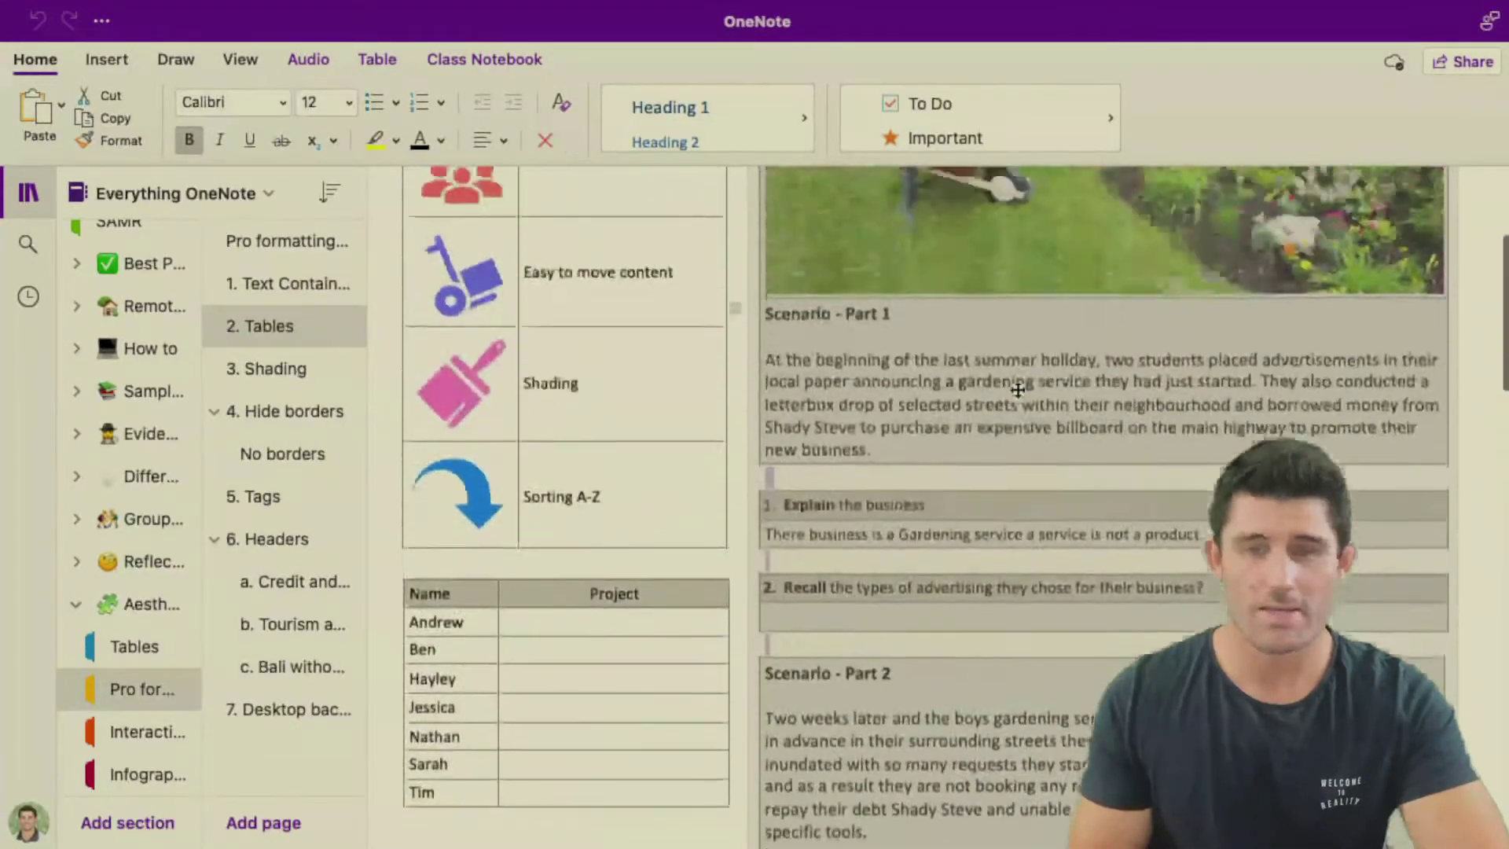
pyautogui.scroll(3, 1018, 389)
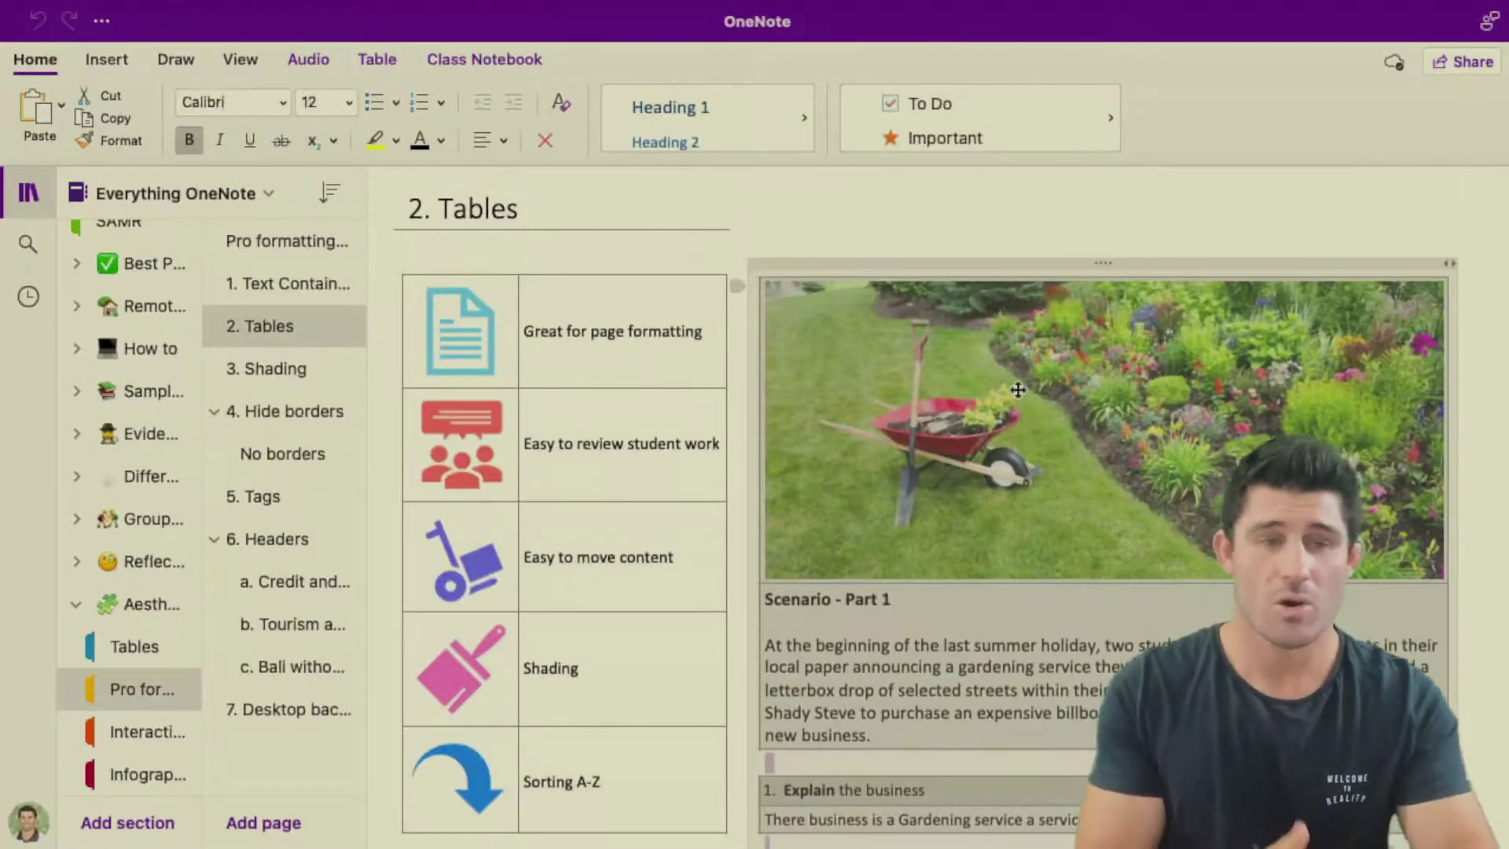
pyautogui.scroll(-3, 586, 573)
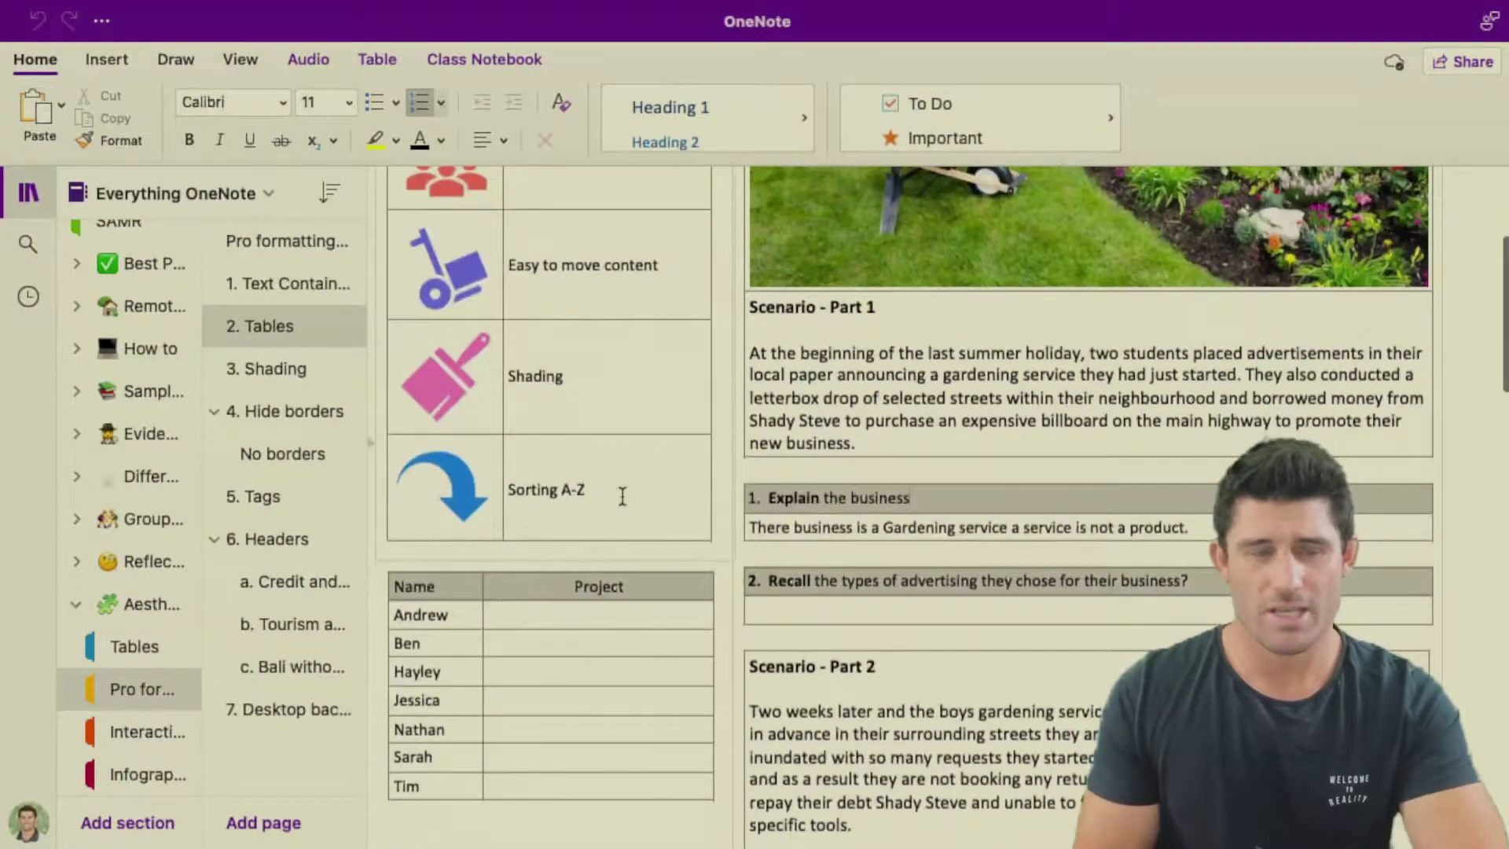
pyautogui.scroll(-1, 515, 660)
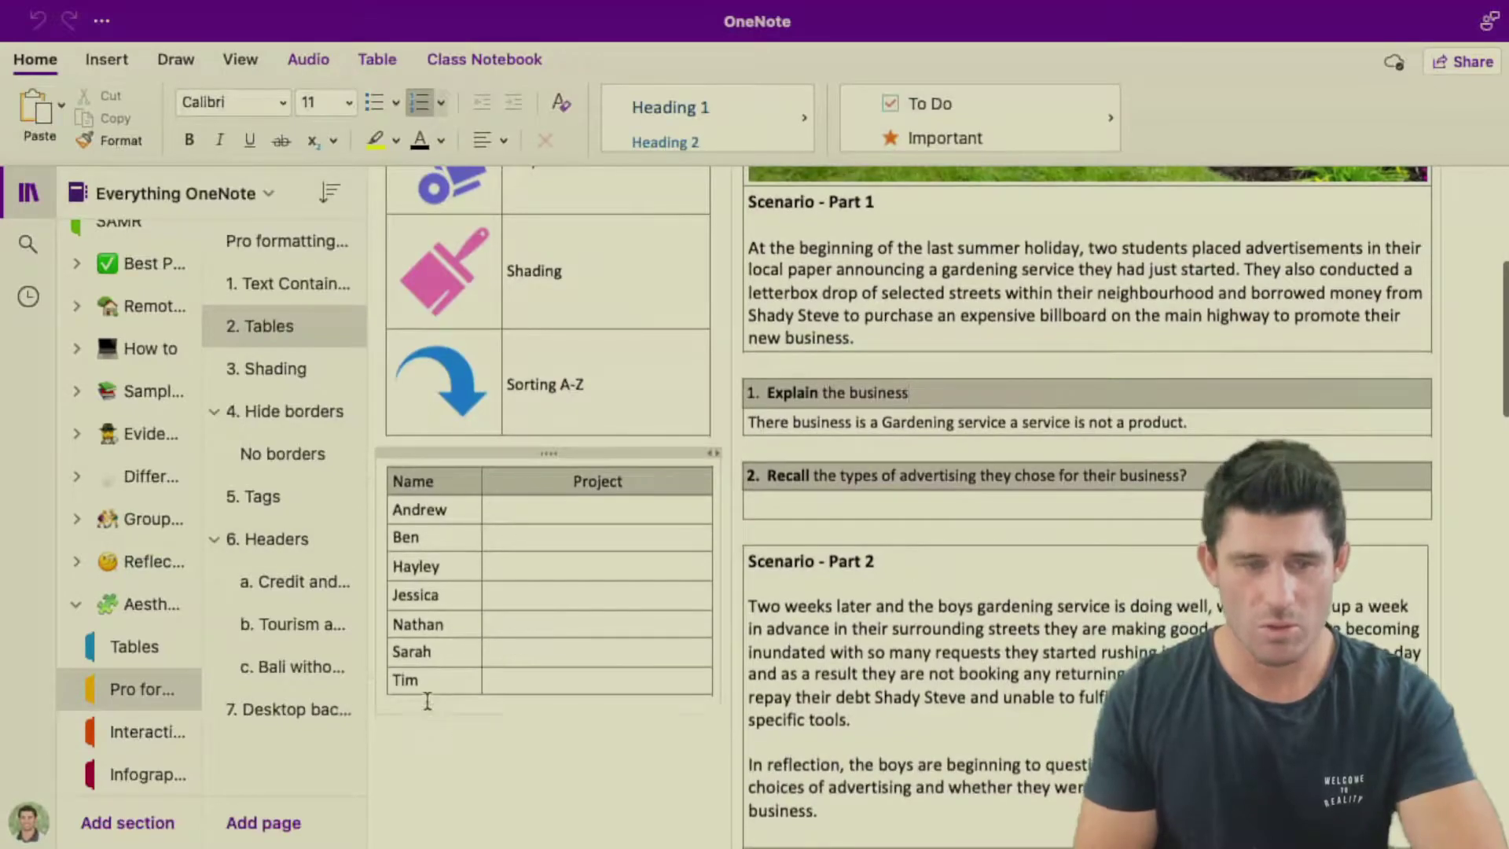
# Select all Name/Project table cells and sort them descending, from Tim down to Andrew
pyautogui.moveTo(475, 649); pyautogui.dragTo(412, 483)
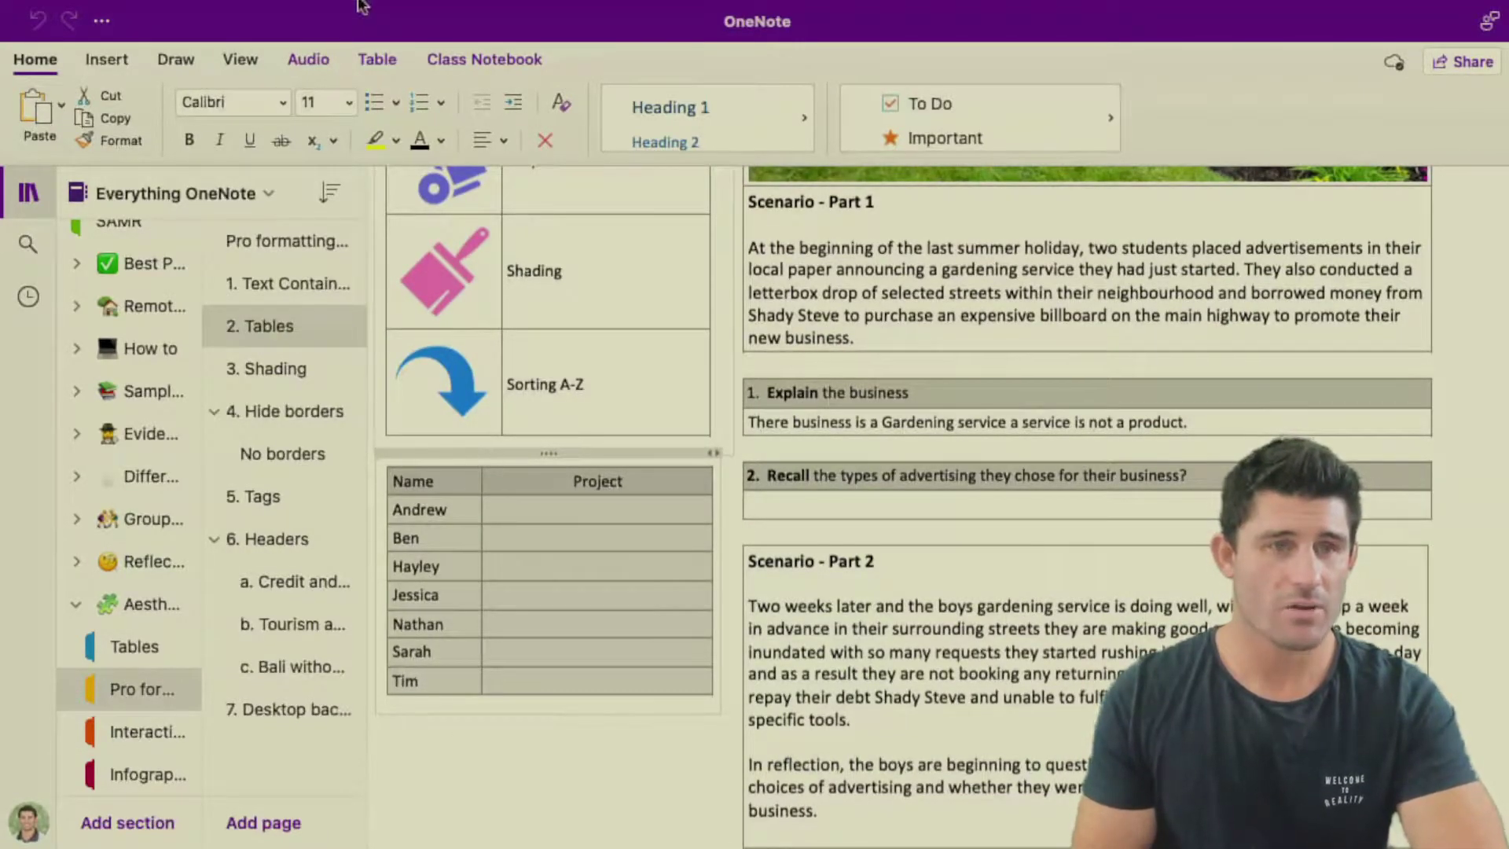
pyautogui.click(374, 60)
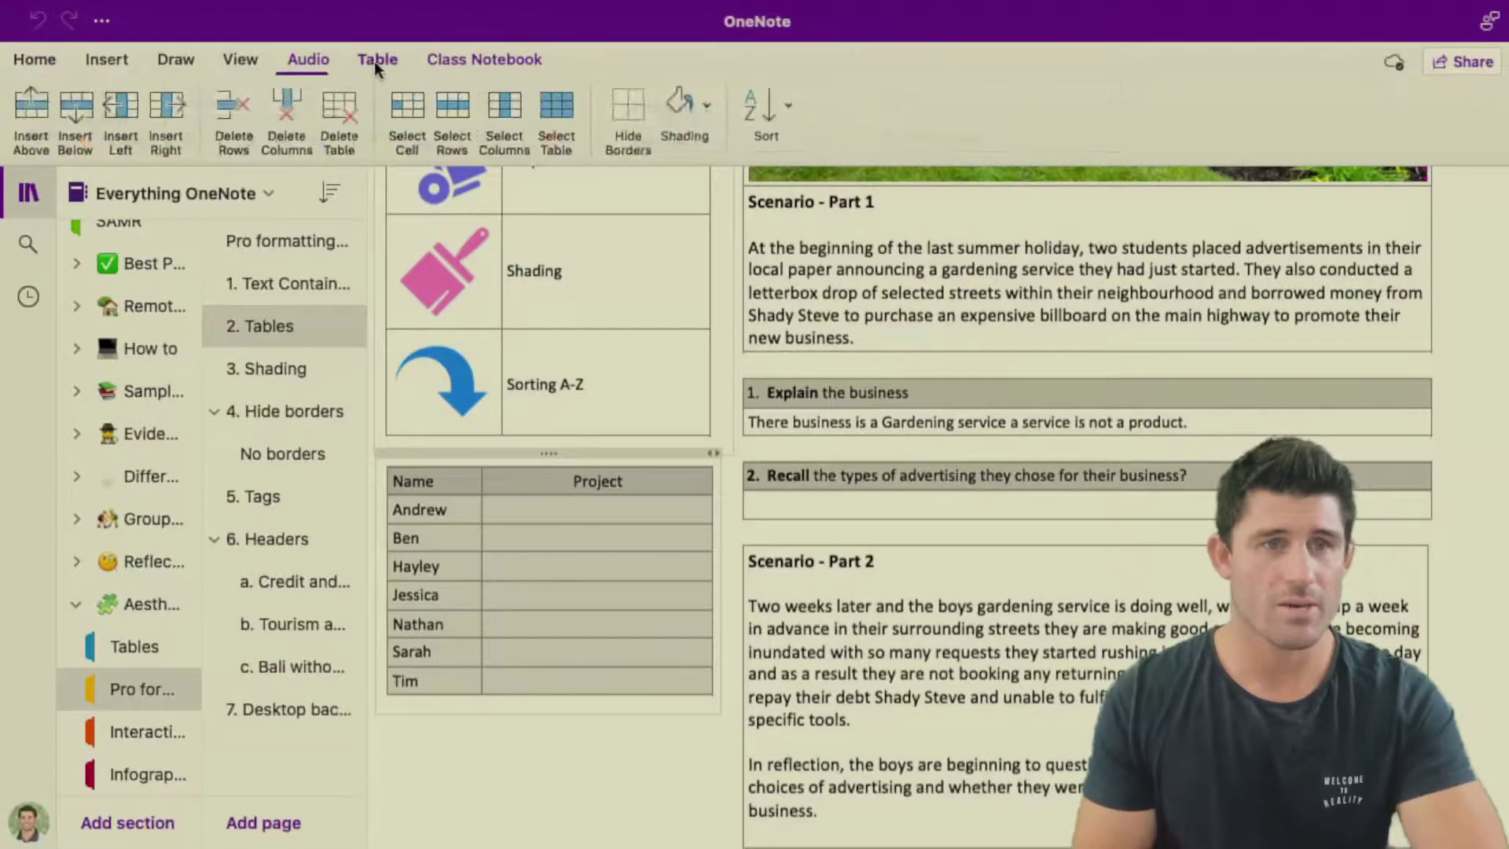
pyautogui.click(789, 106)
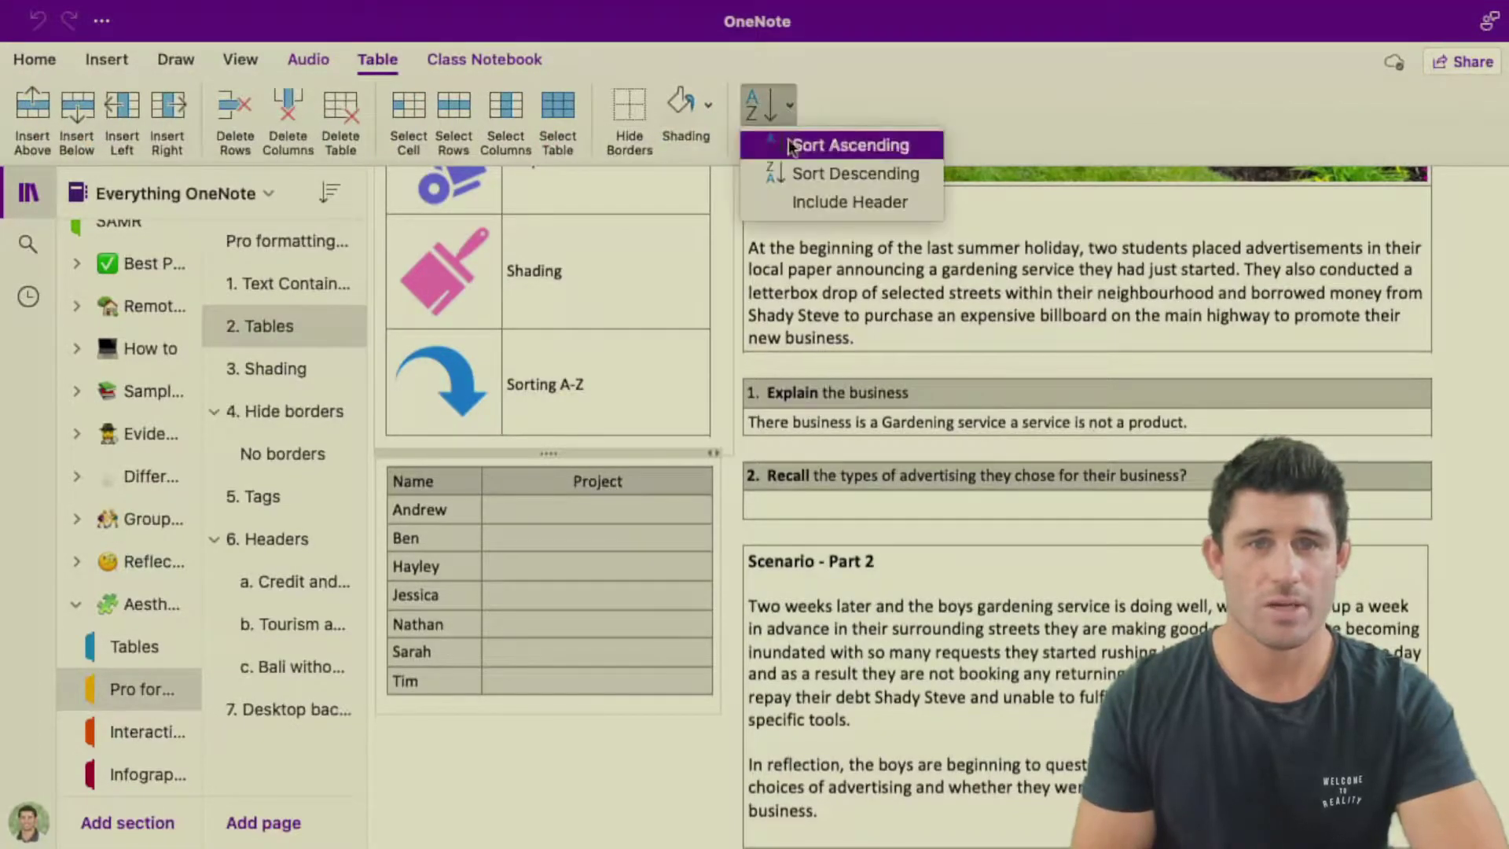
pyautogui.click(838, 174)
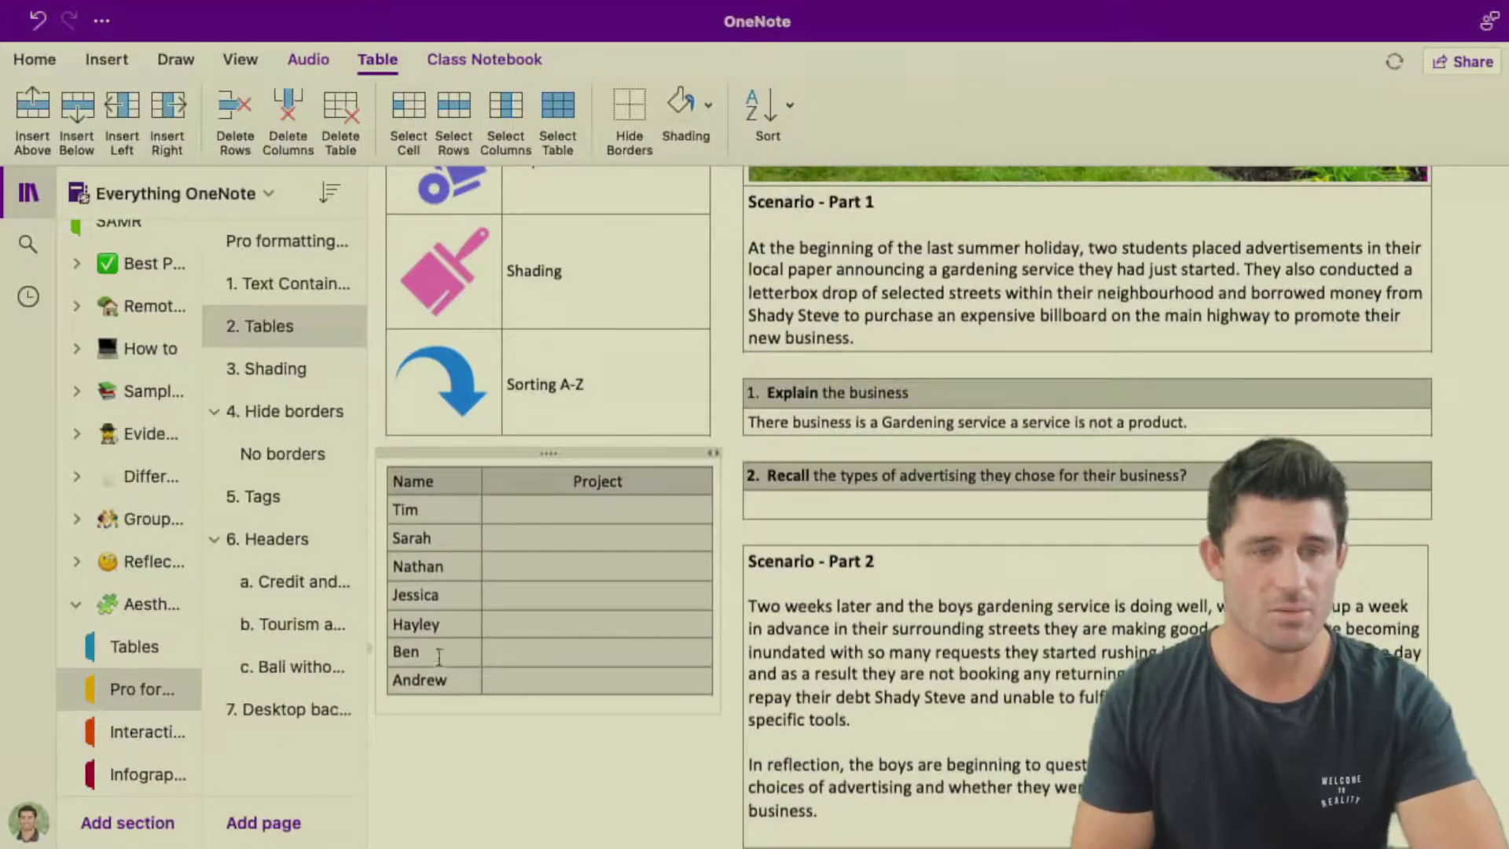
pyautogui.click(464, 682)
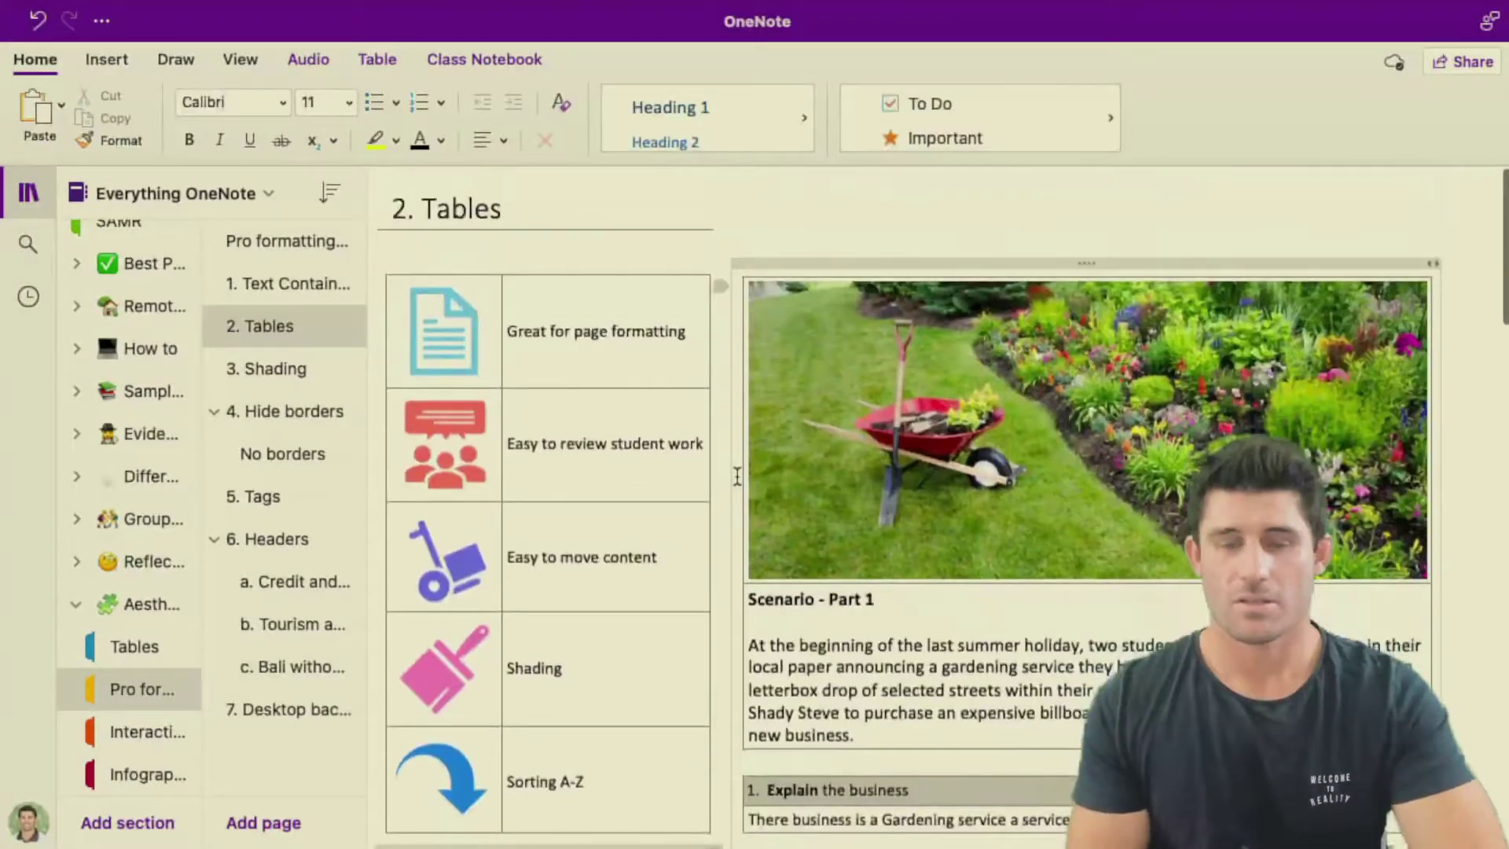
# Scroll through the rest of the 2. Tables page, then open the empty 3. Shading page
pyautogui.scroll(-3, 737, 476)
pyautogui.scroll(-7, 737, 475)
pyautogui.scroll(-2, 737, 476)
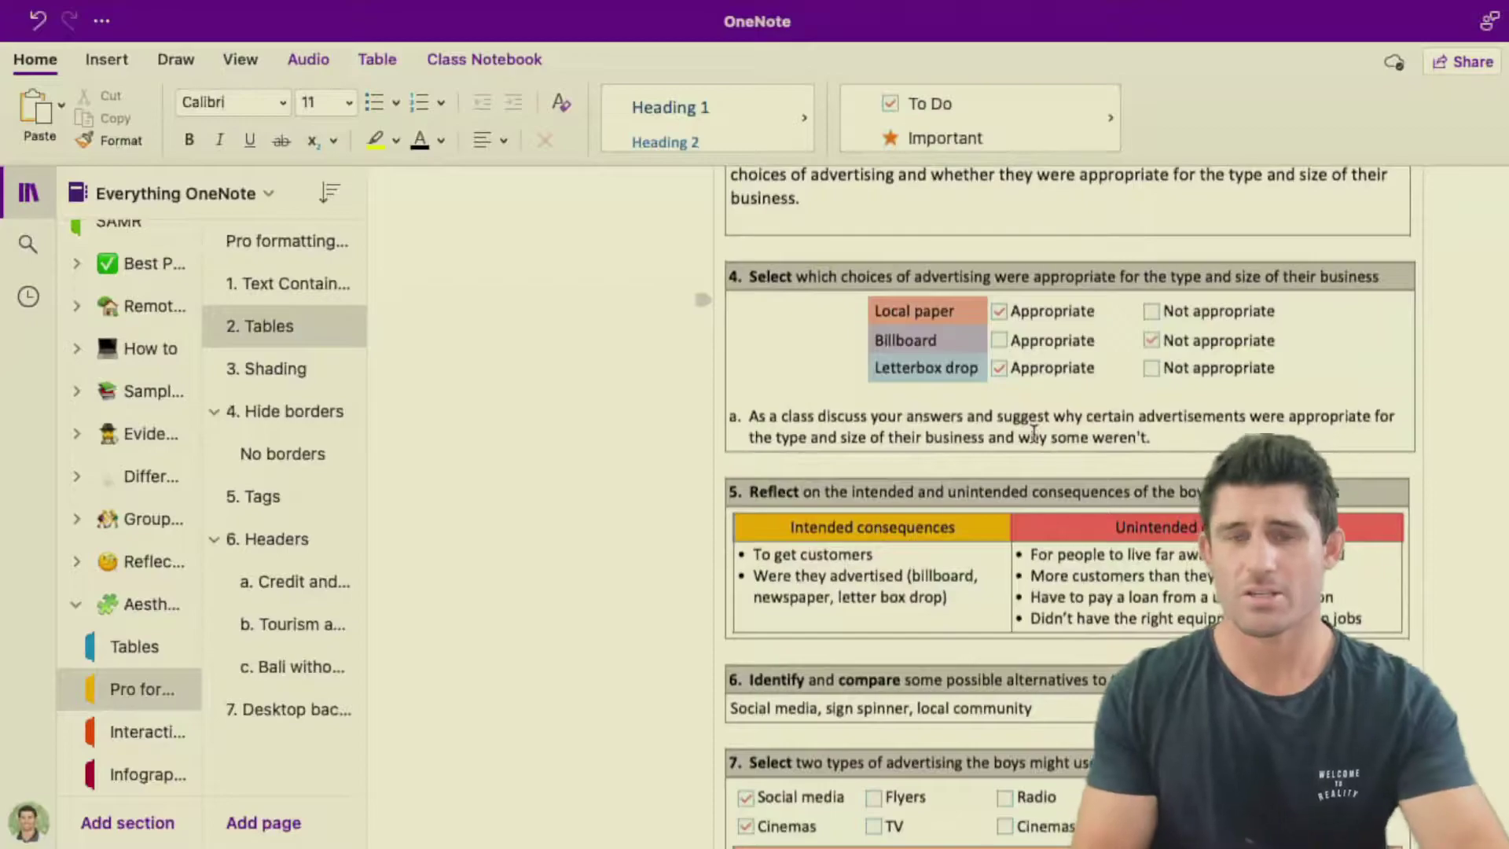
pyautogui.scroll(-3, 1163, 539)
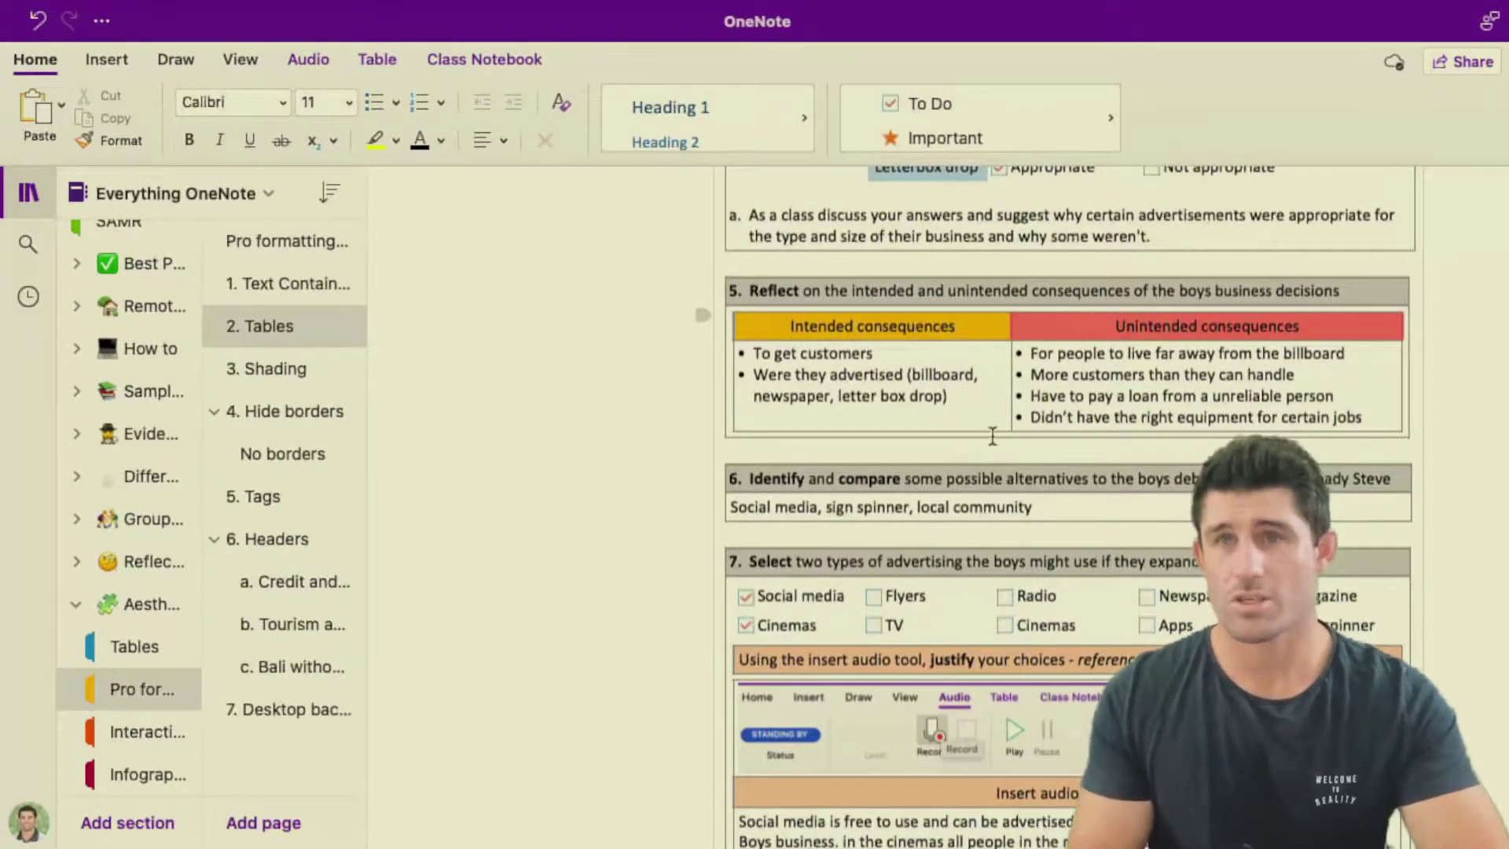
pyautogui.scroll(-5, 992, 436)
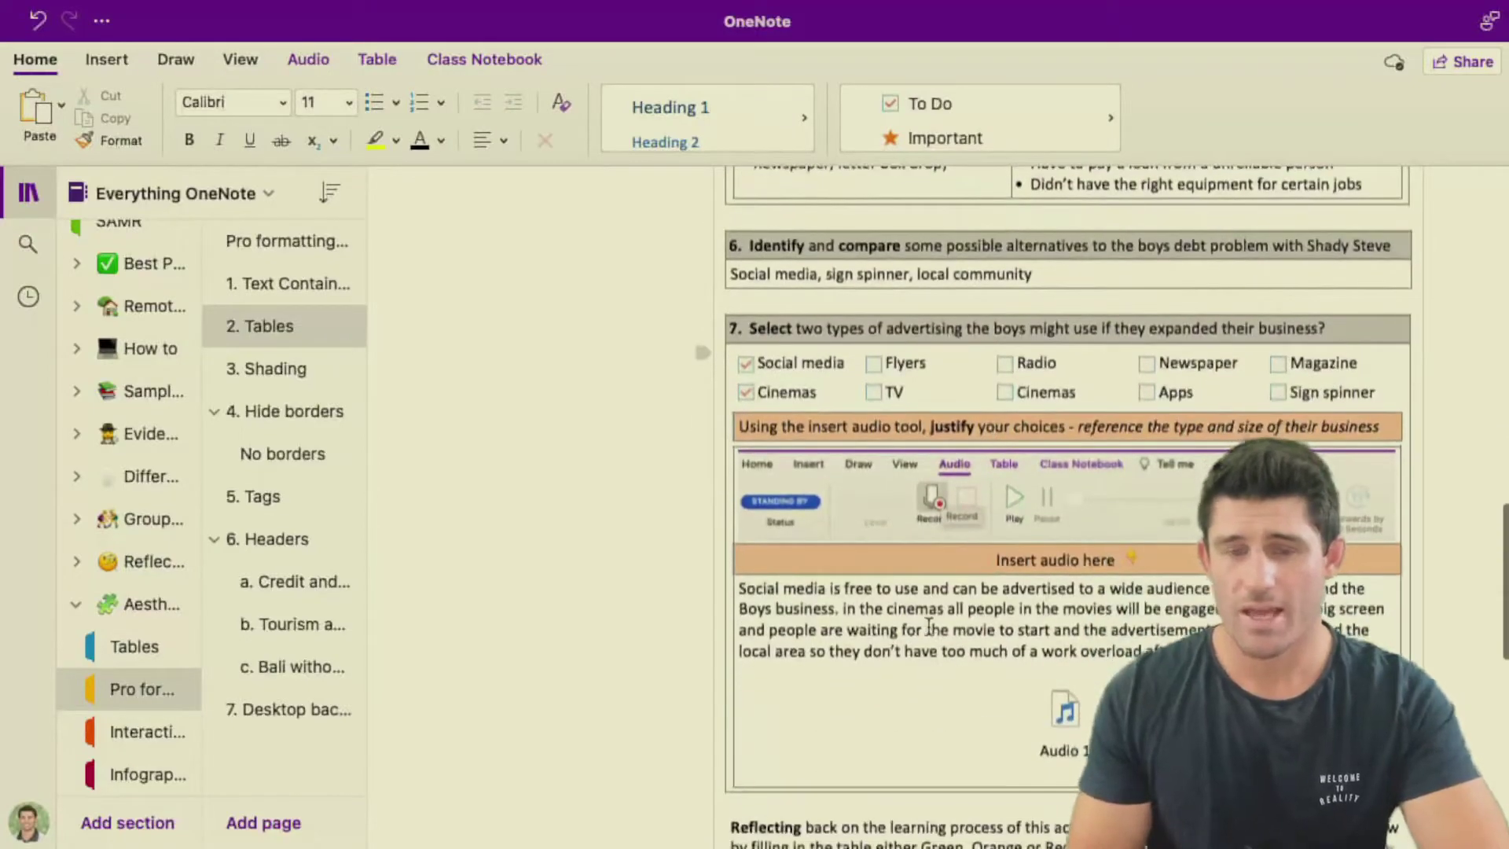
pyautogui.scroll(-3, 928, 624)
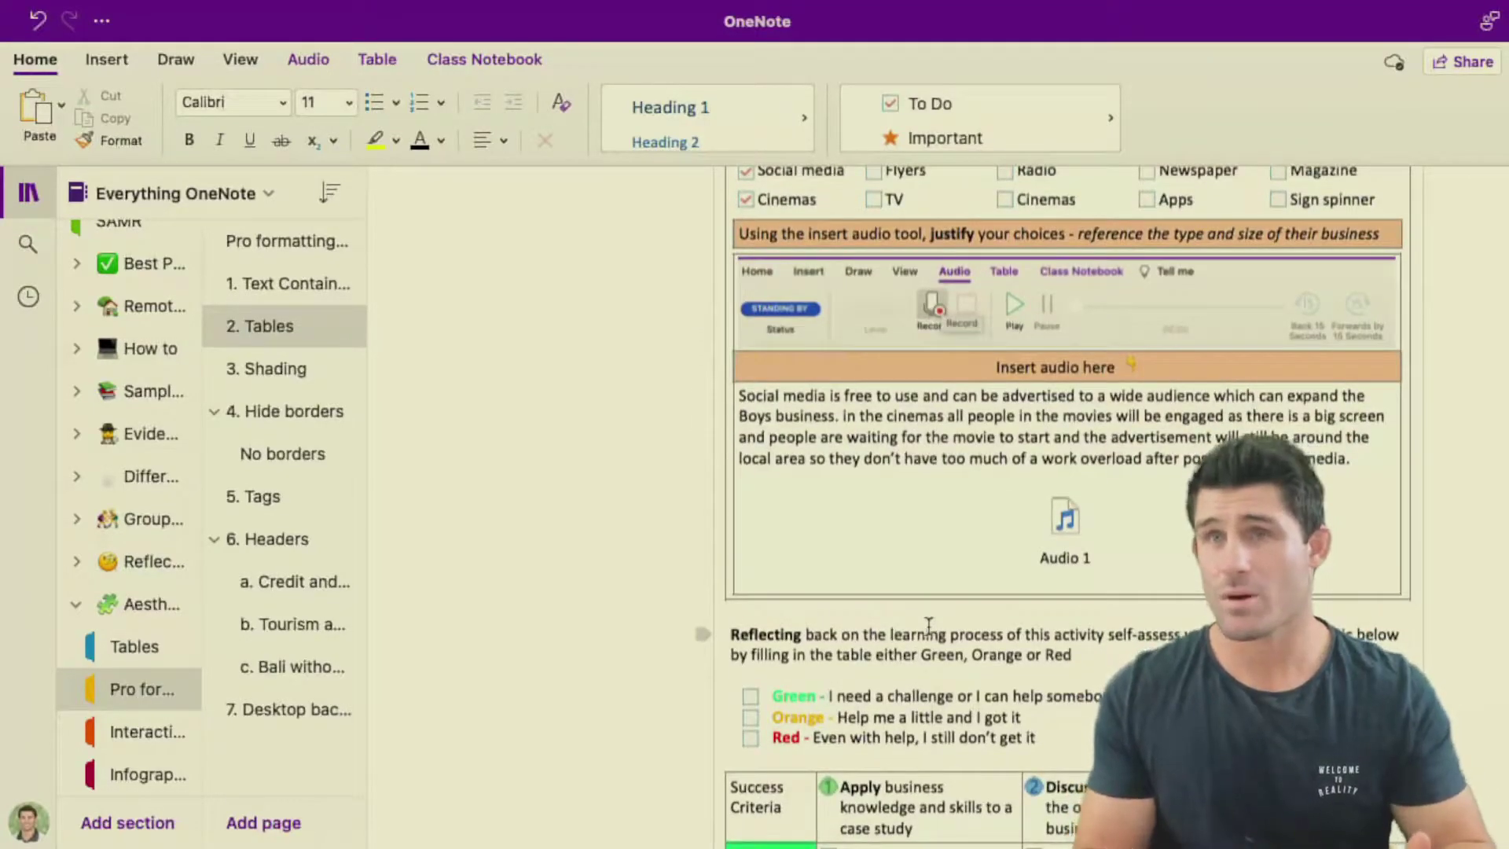
pyautogui.click(266, 369)
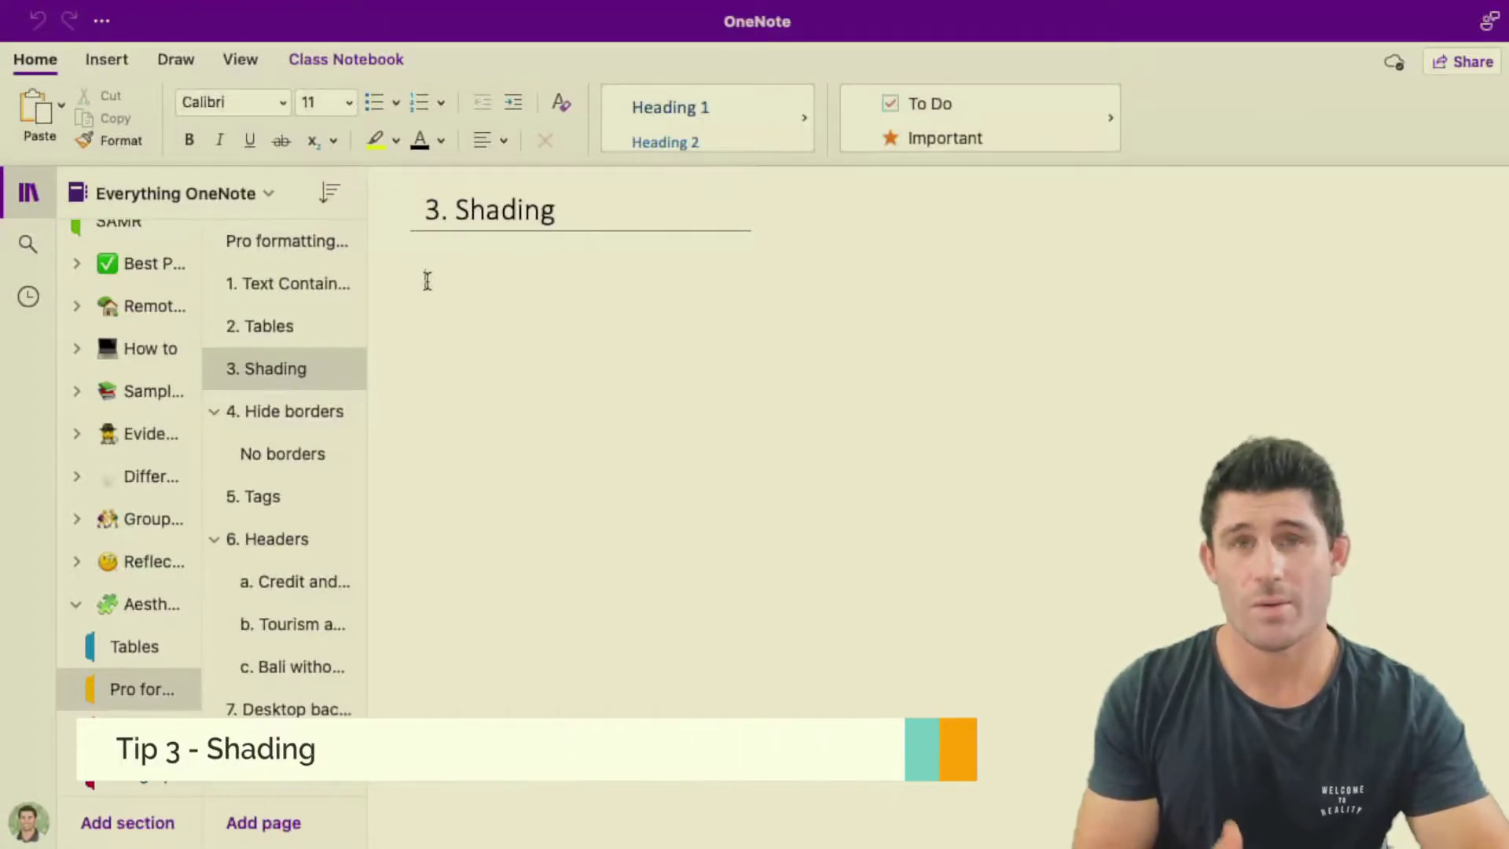
# Insert a one-column, two-row table on the empty page and stretch it wide
pyautogui.click(427, 282)
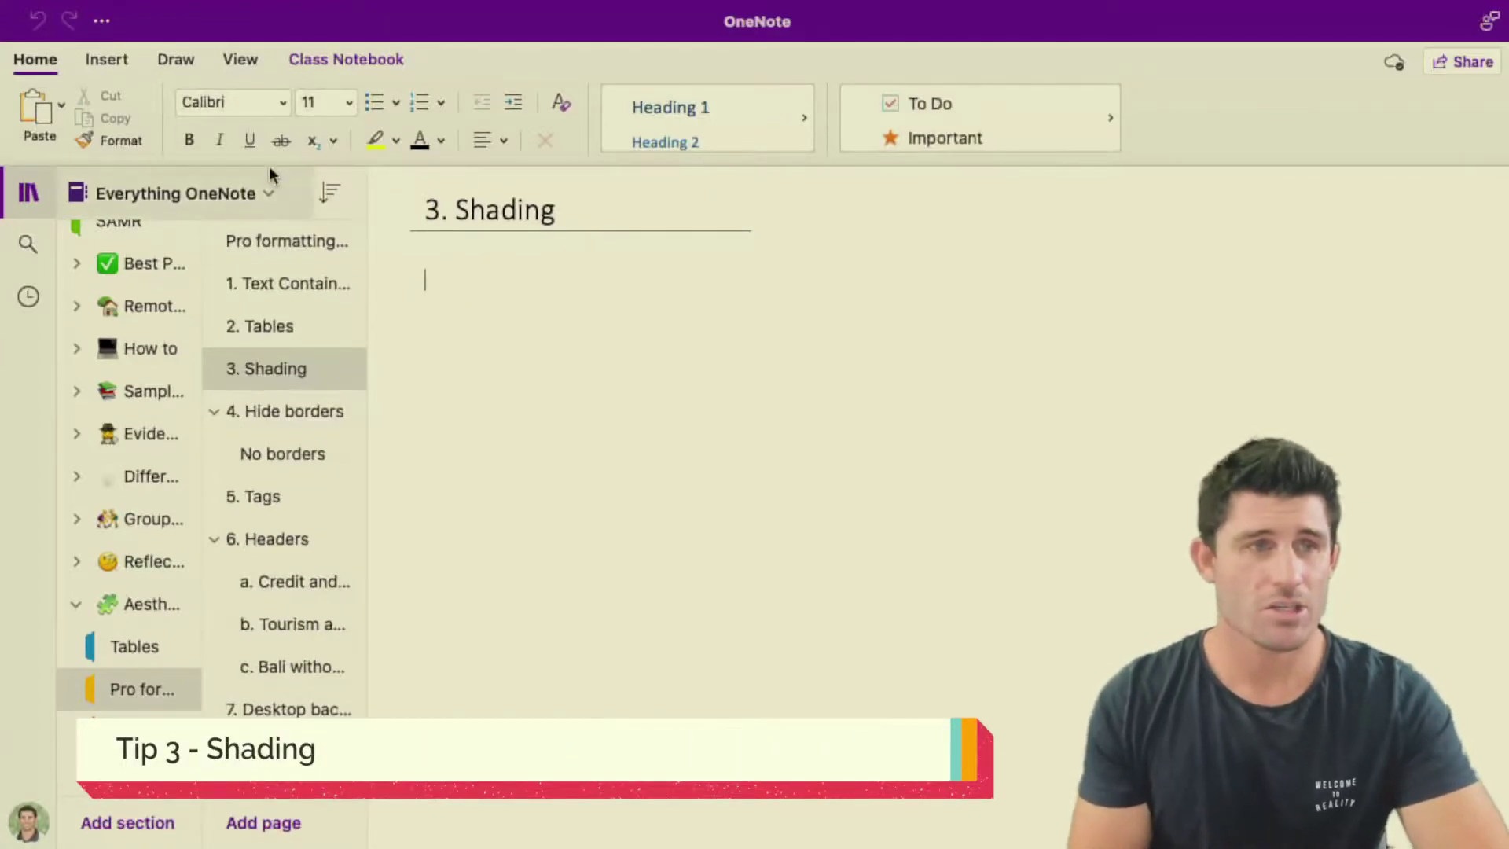
pyautogui.click(96, 65)
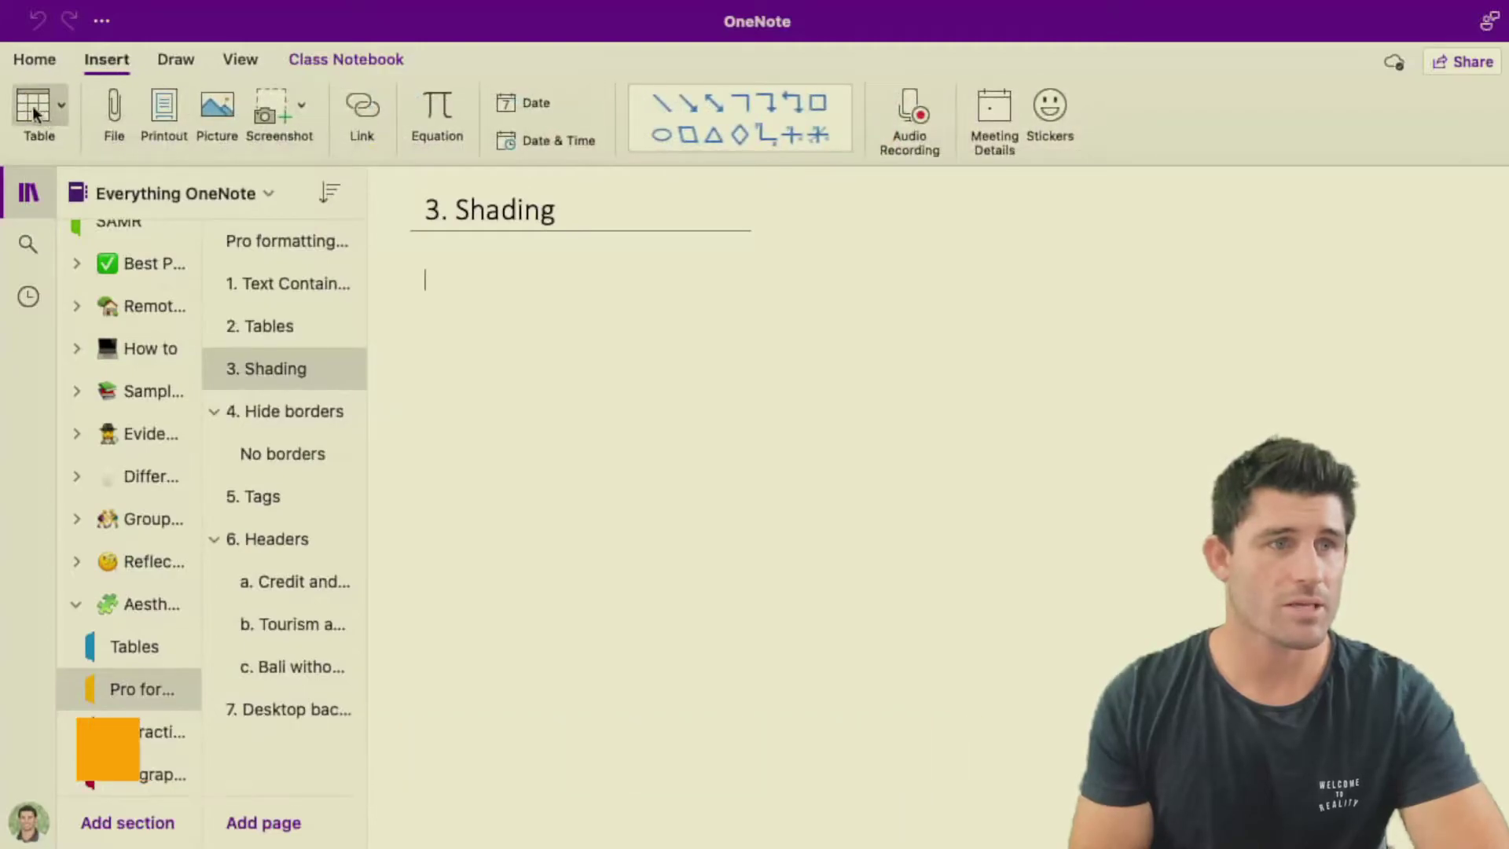
pyautogui.click(36, 104)
pyautogui.click(41, 193)
pyautogui.moveTo(515, 258); pyautogui.dragTo(1029, 259)
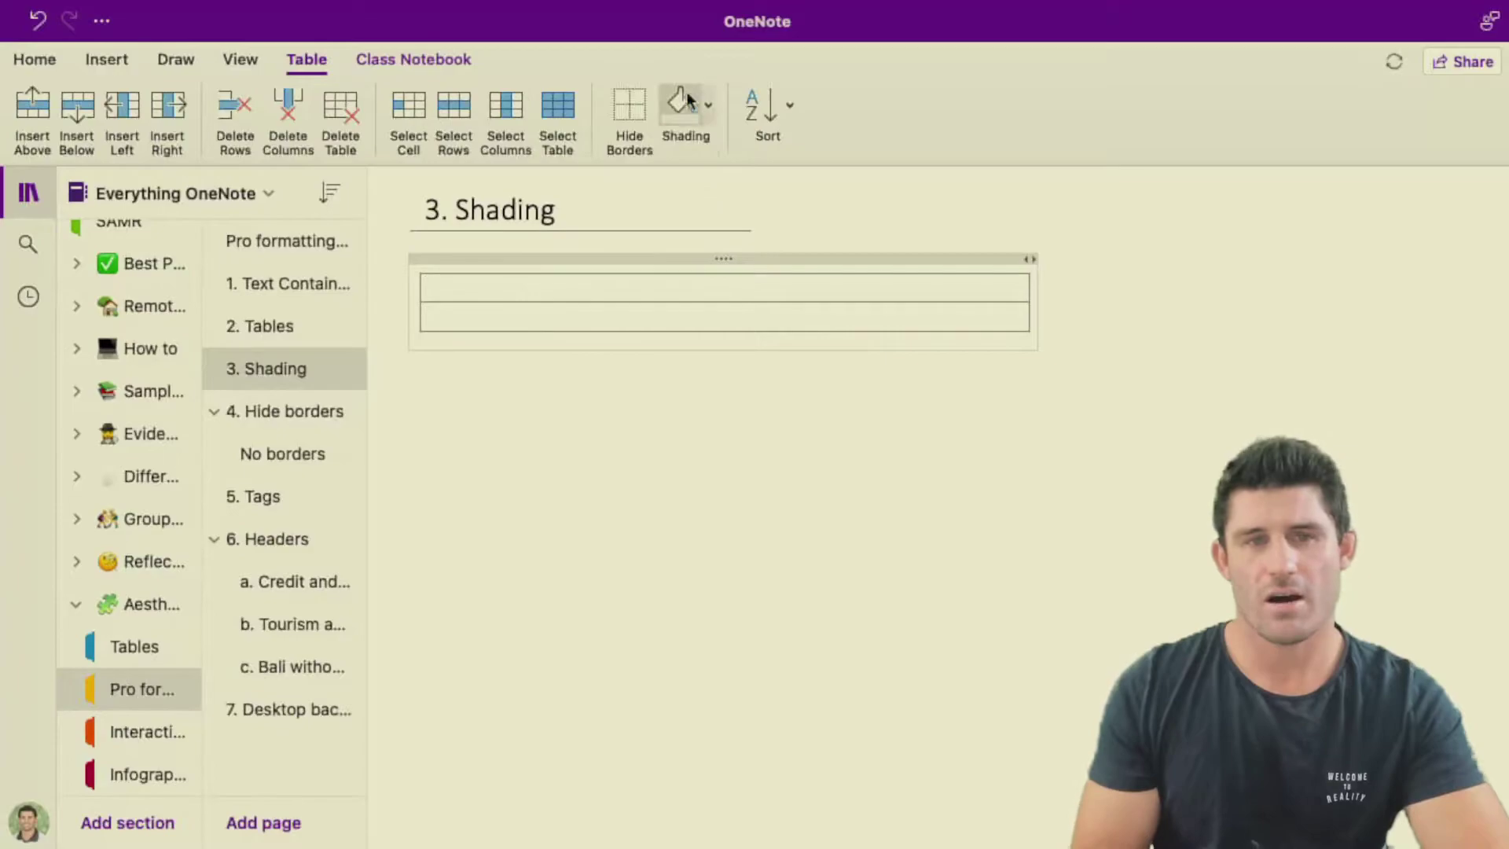
# Shade the first row gold, head it 'Product', and add blank lines in row two
pyautogui.click(708, 109)
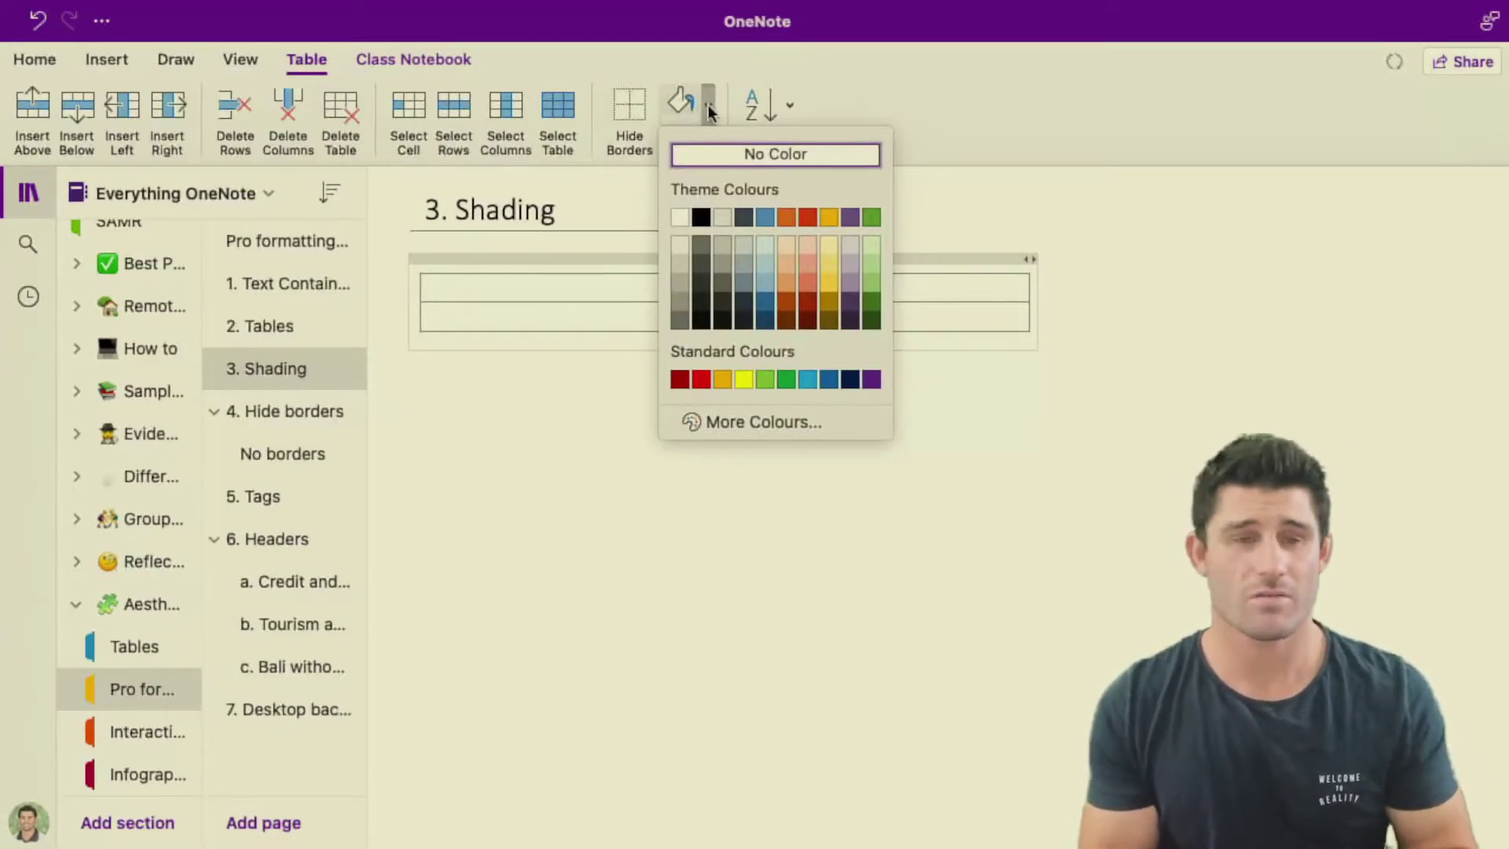
pyautogui.click(722, 380)
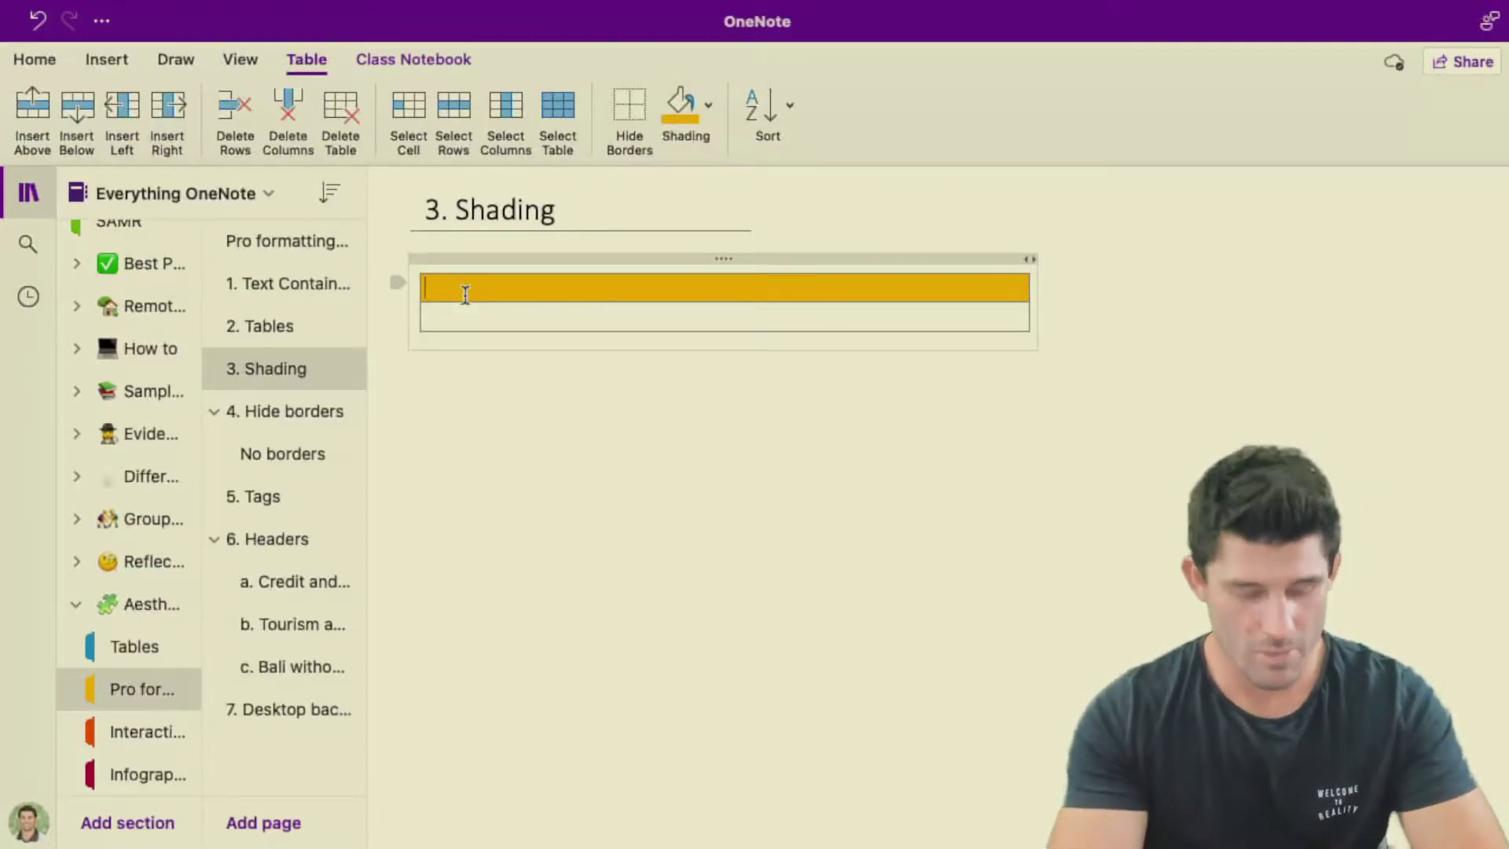
pyautogui.write('Product')
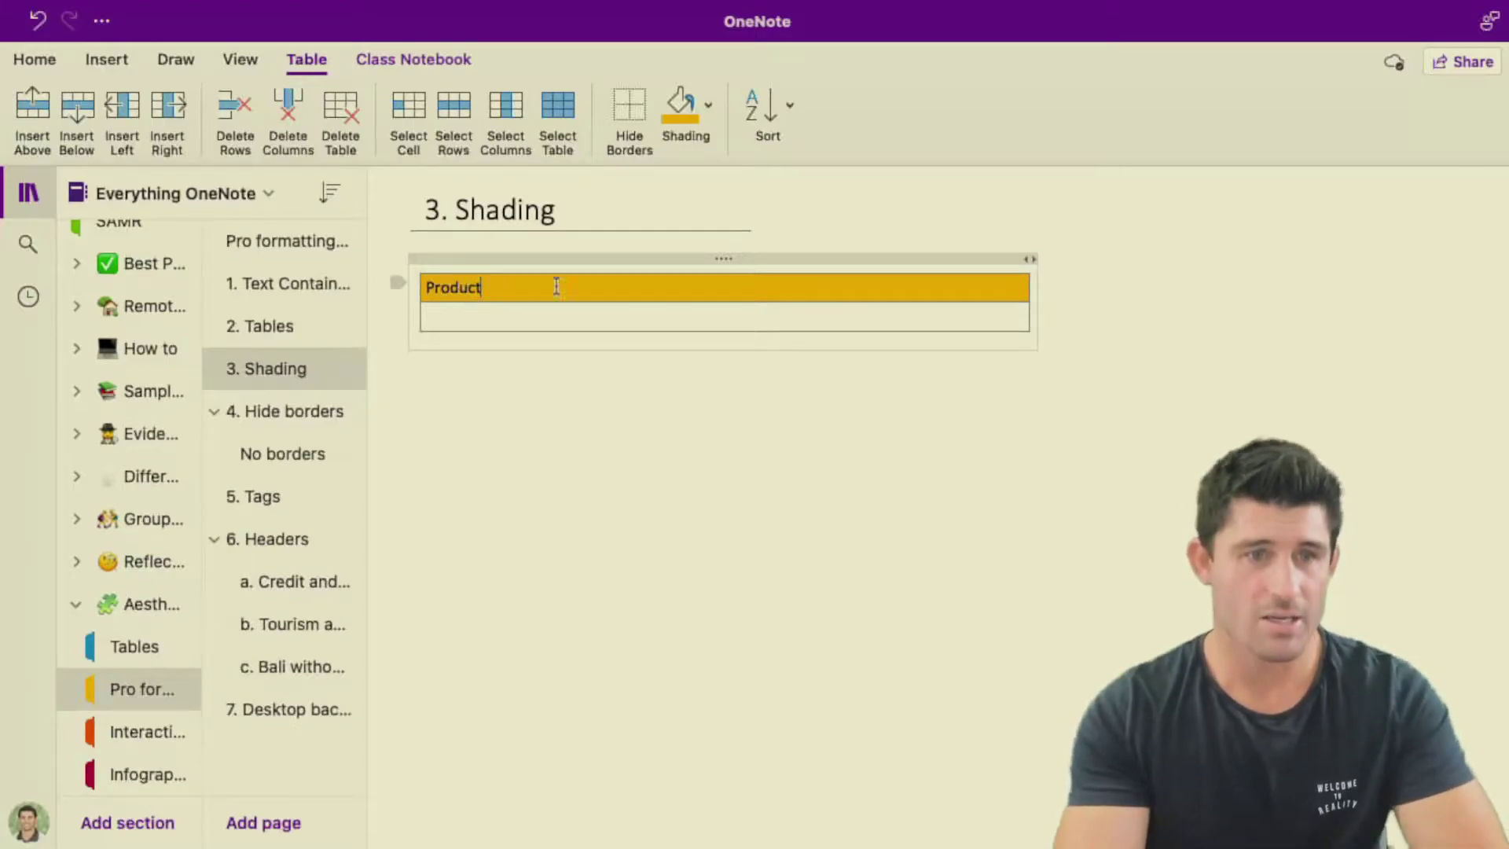
pyautogui.press('Tab')
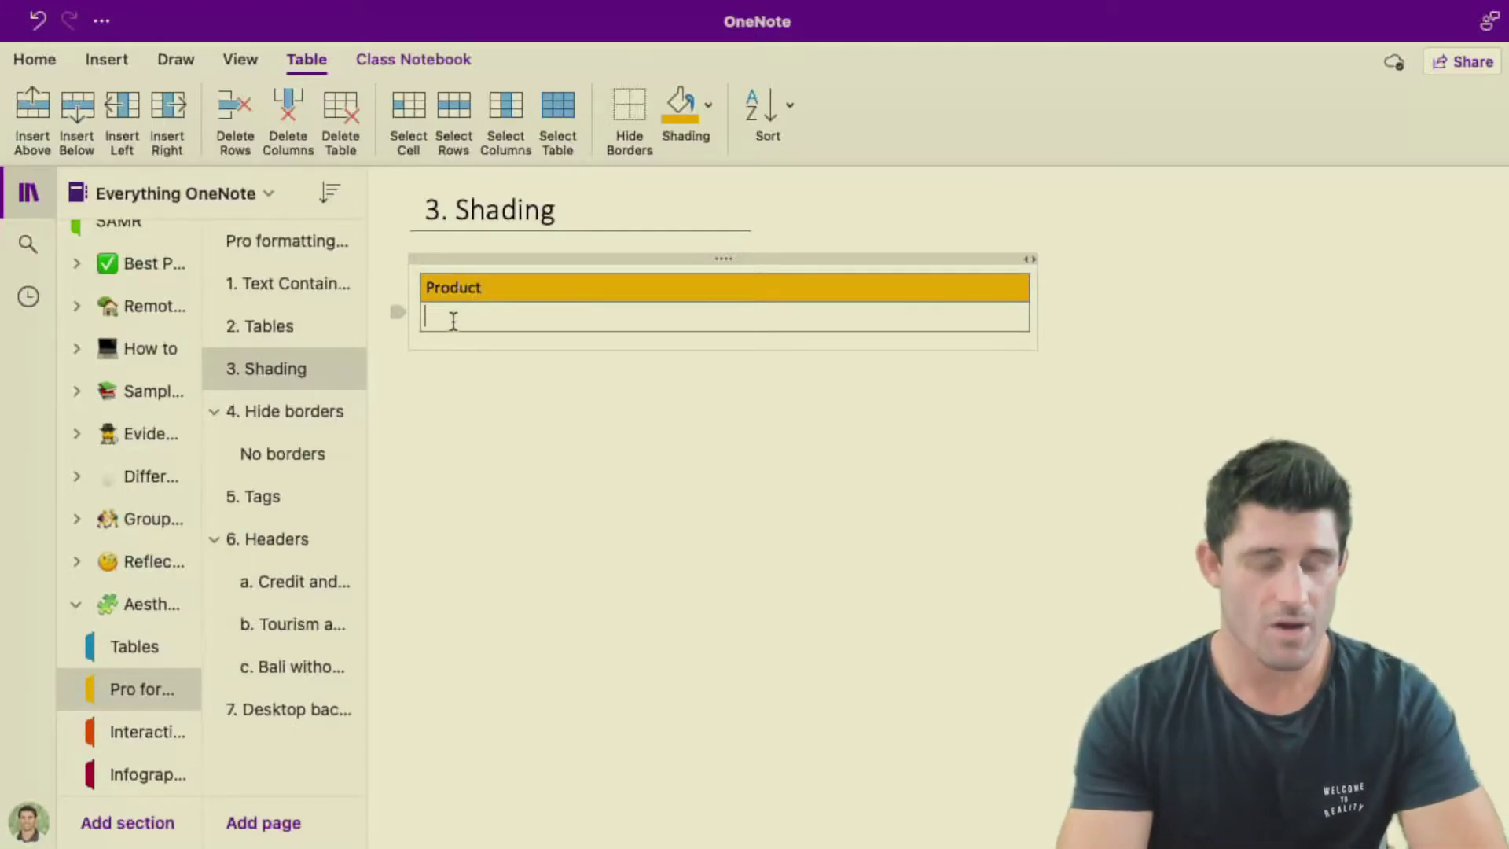
pyautogui.press('Return')
pyautogui.press('Return')
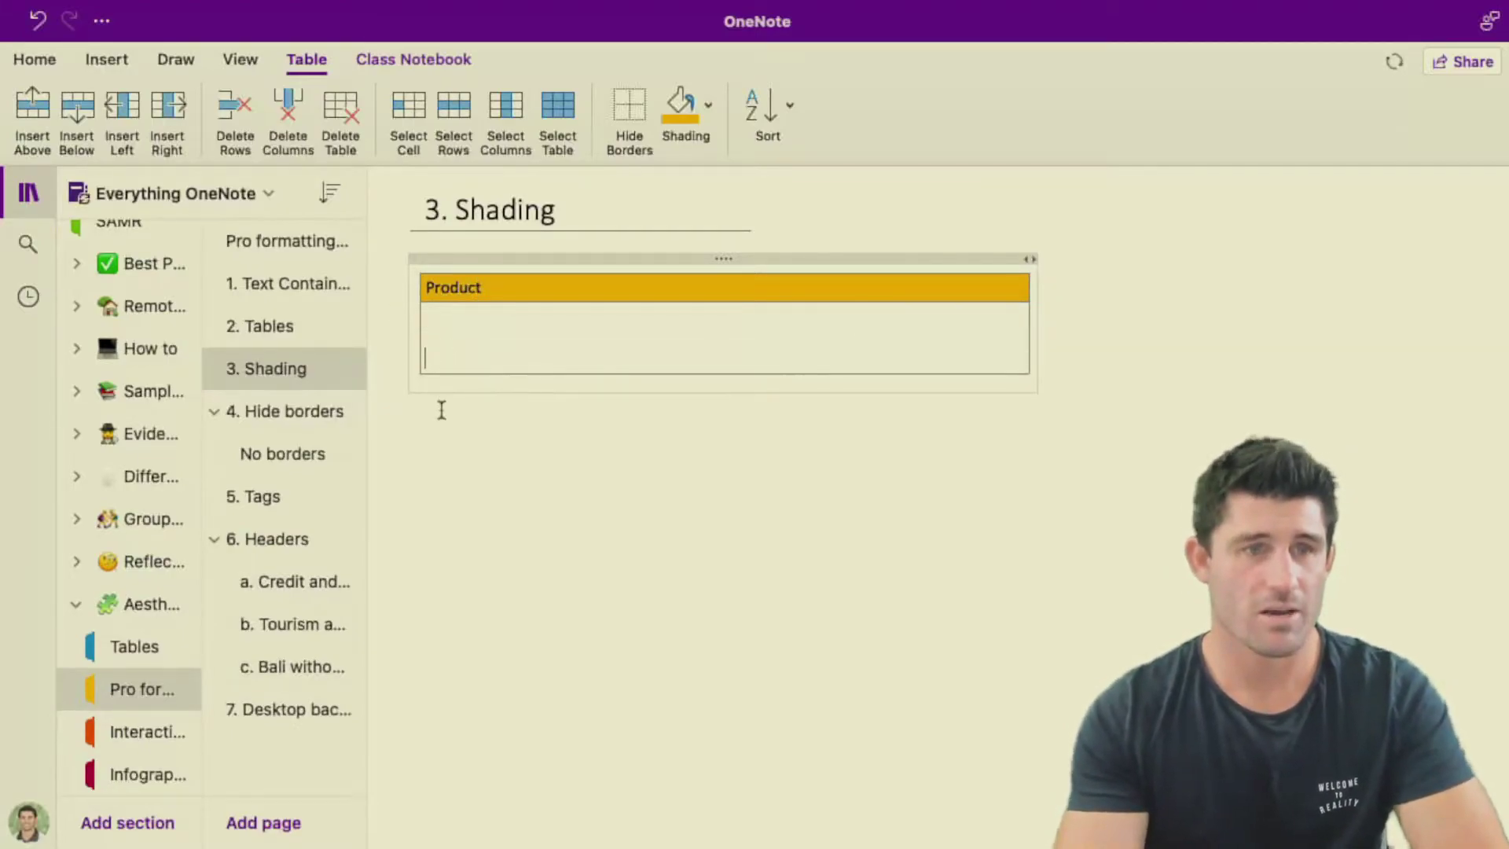
# Insert a second one-column, two-row table below Product and widen it to match
pyautogui.click(428, 444)
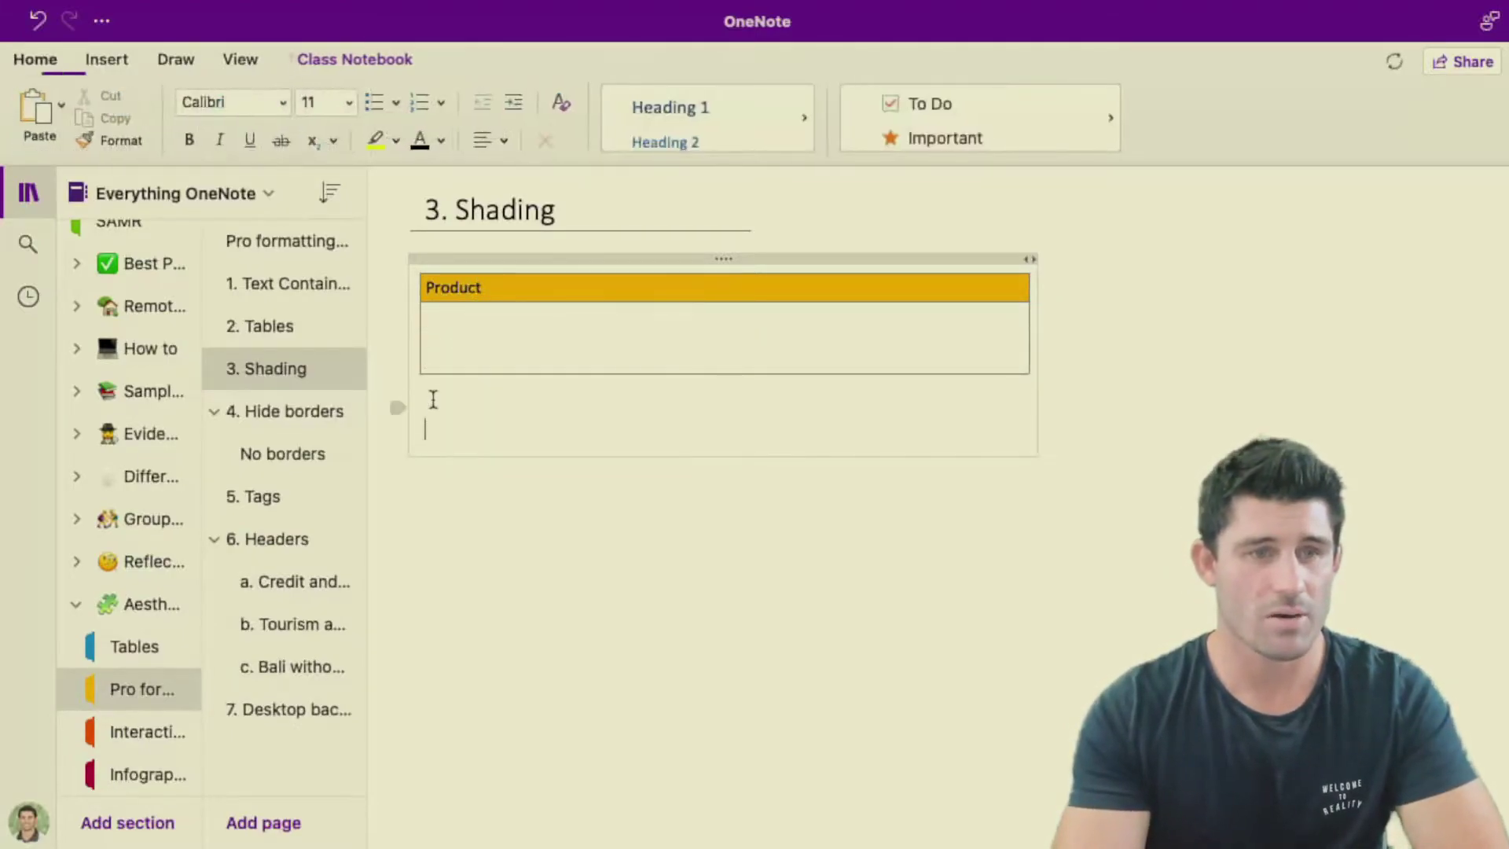
pyautogui.click(103, 60)
pyautogui.click(57, 102)
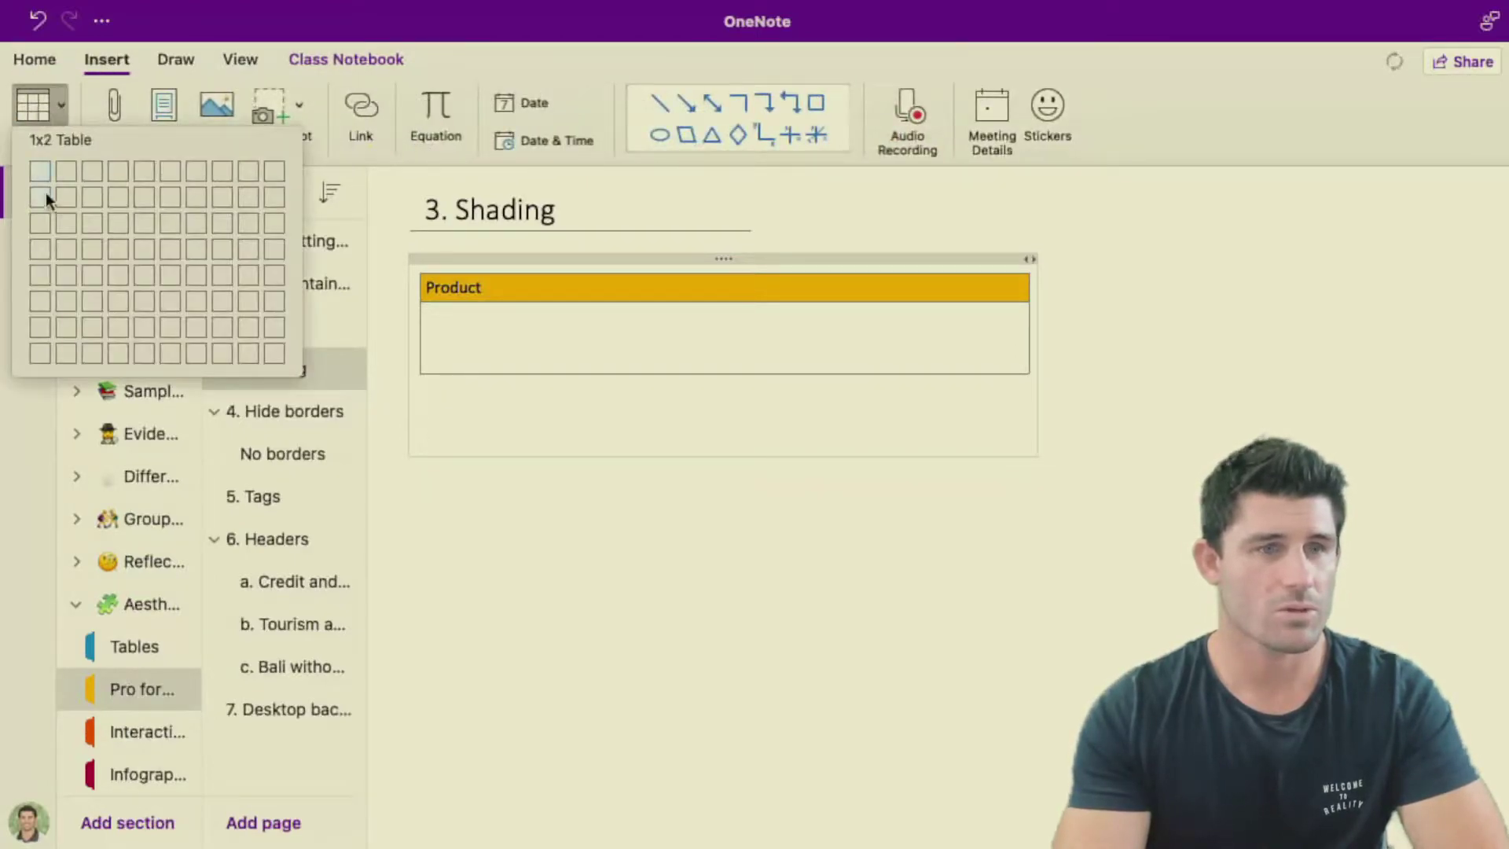
pyautogui.click(45, 195)
pyautogui.moveTo(488, 451); pyautogui.dragTo(1031, 453)
# Head the new table 'Place', add blank lines in its second row, and start a line below
pyautogui.write('Place')
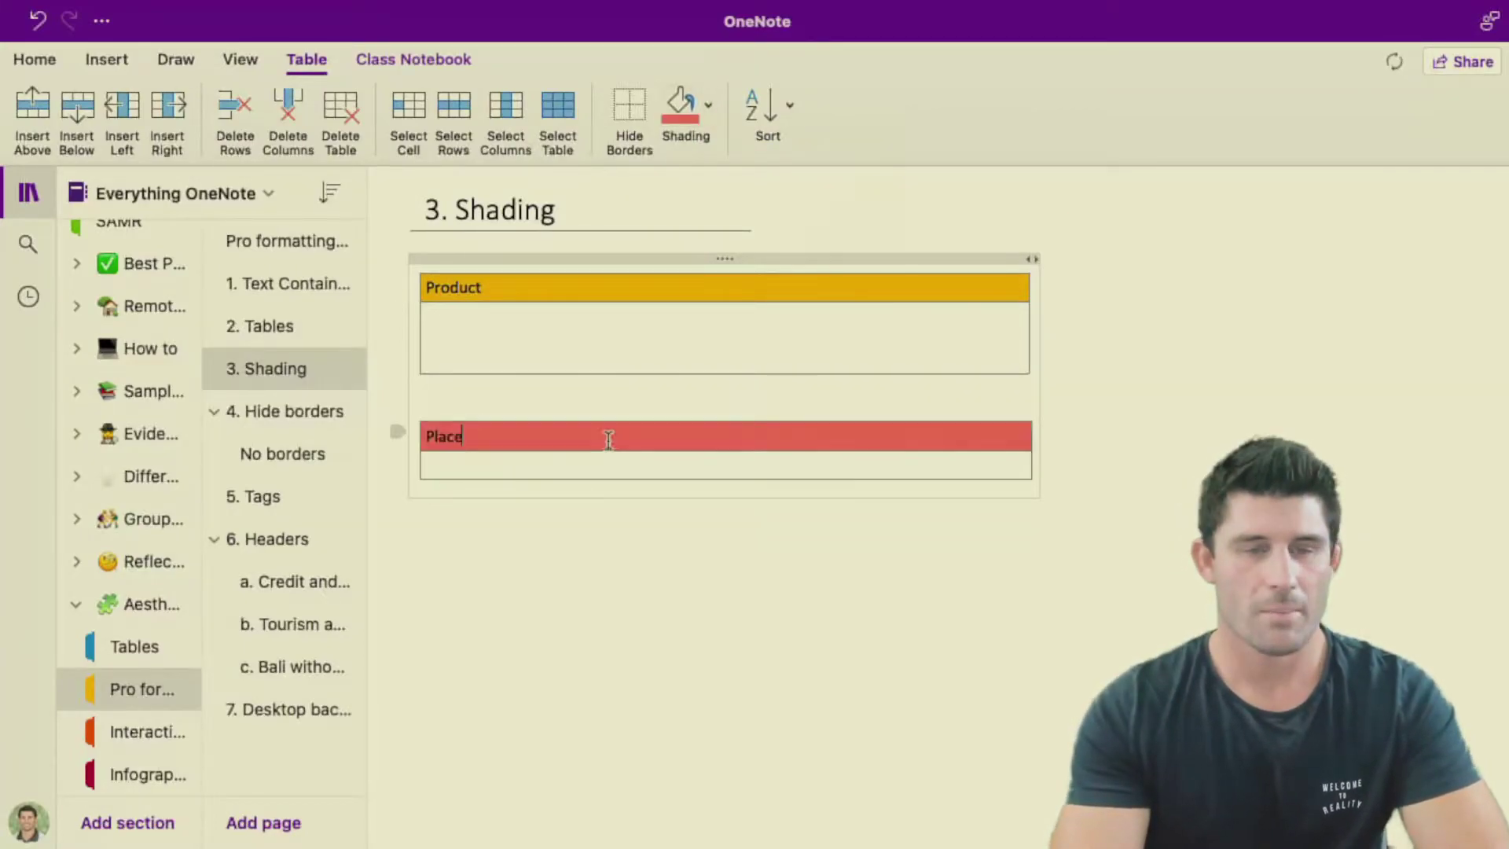
pyautogui.click(429, 466)
pyautogui.press('Return')
pyautogui.press('Return')
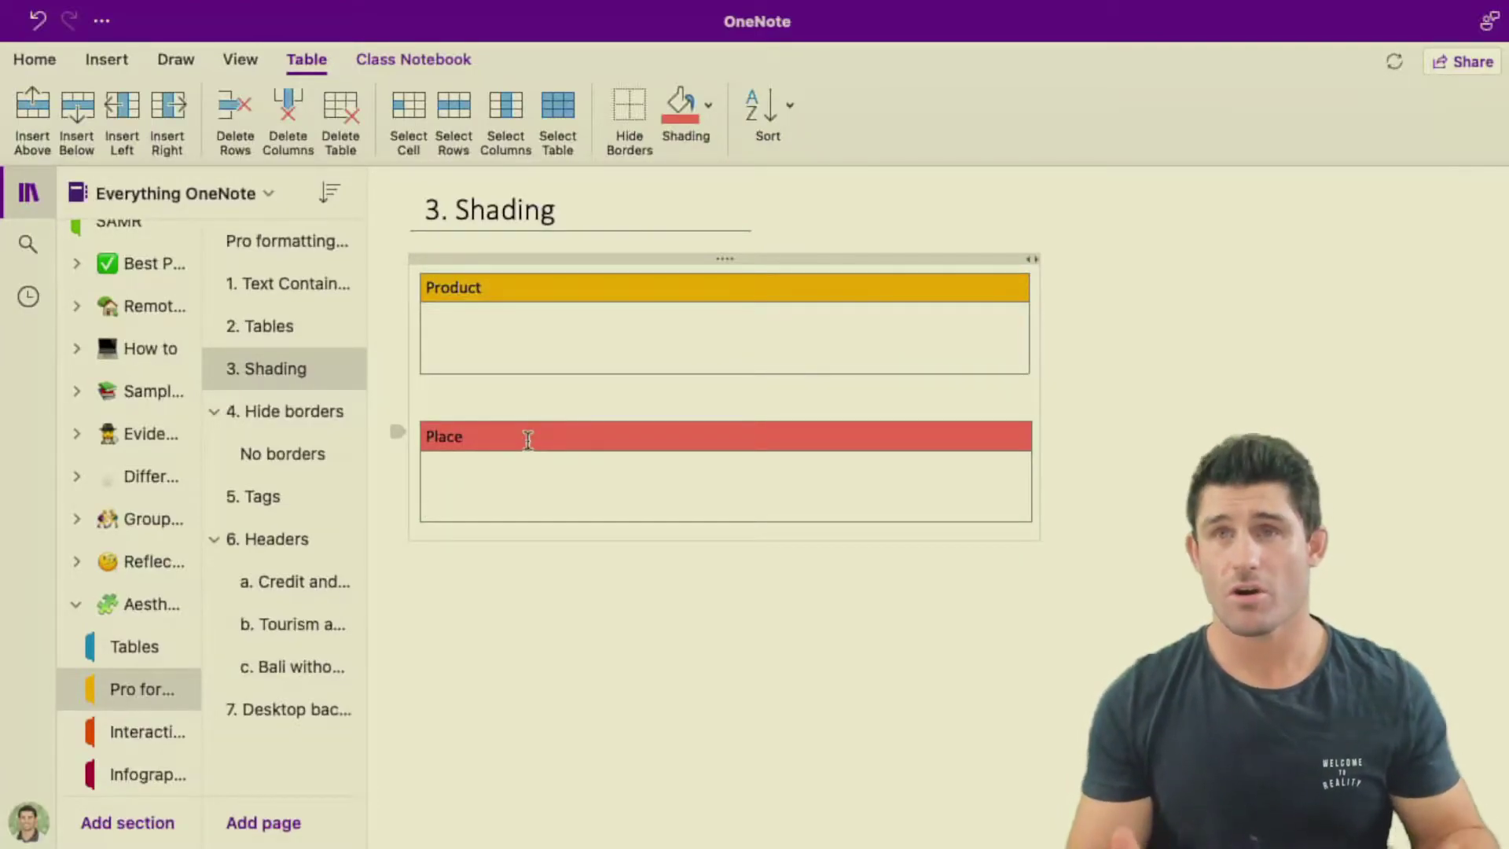
pyautogui.click(426, 559)
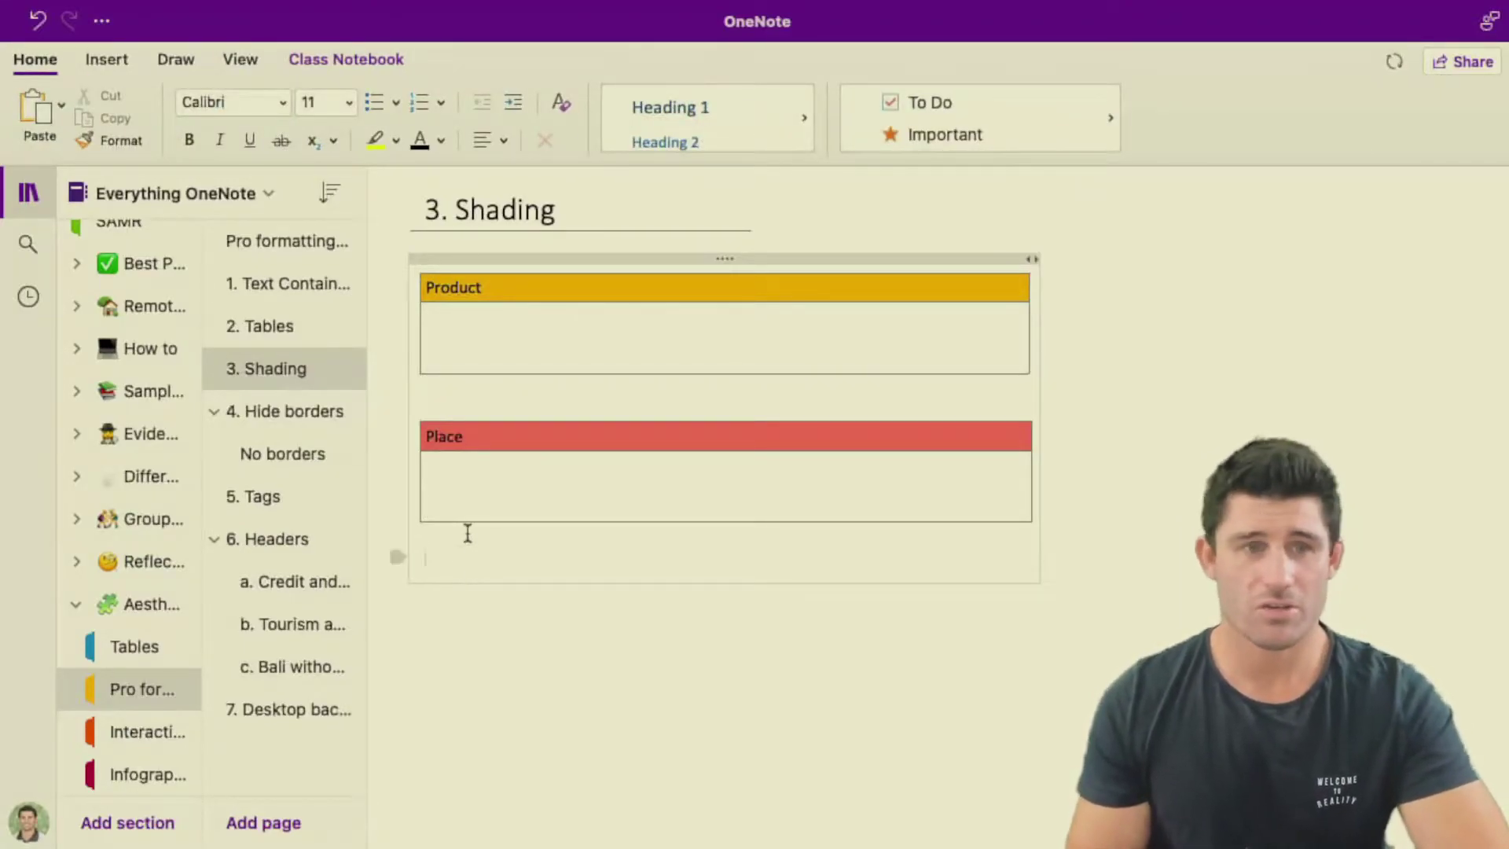
# Add a third two-row table headed 'Q1.' with its top row shaded dark grey
pyautogui.press('Tab')
pyautogui.write('Q1.')
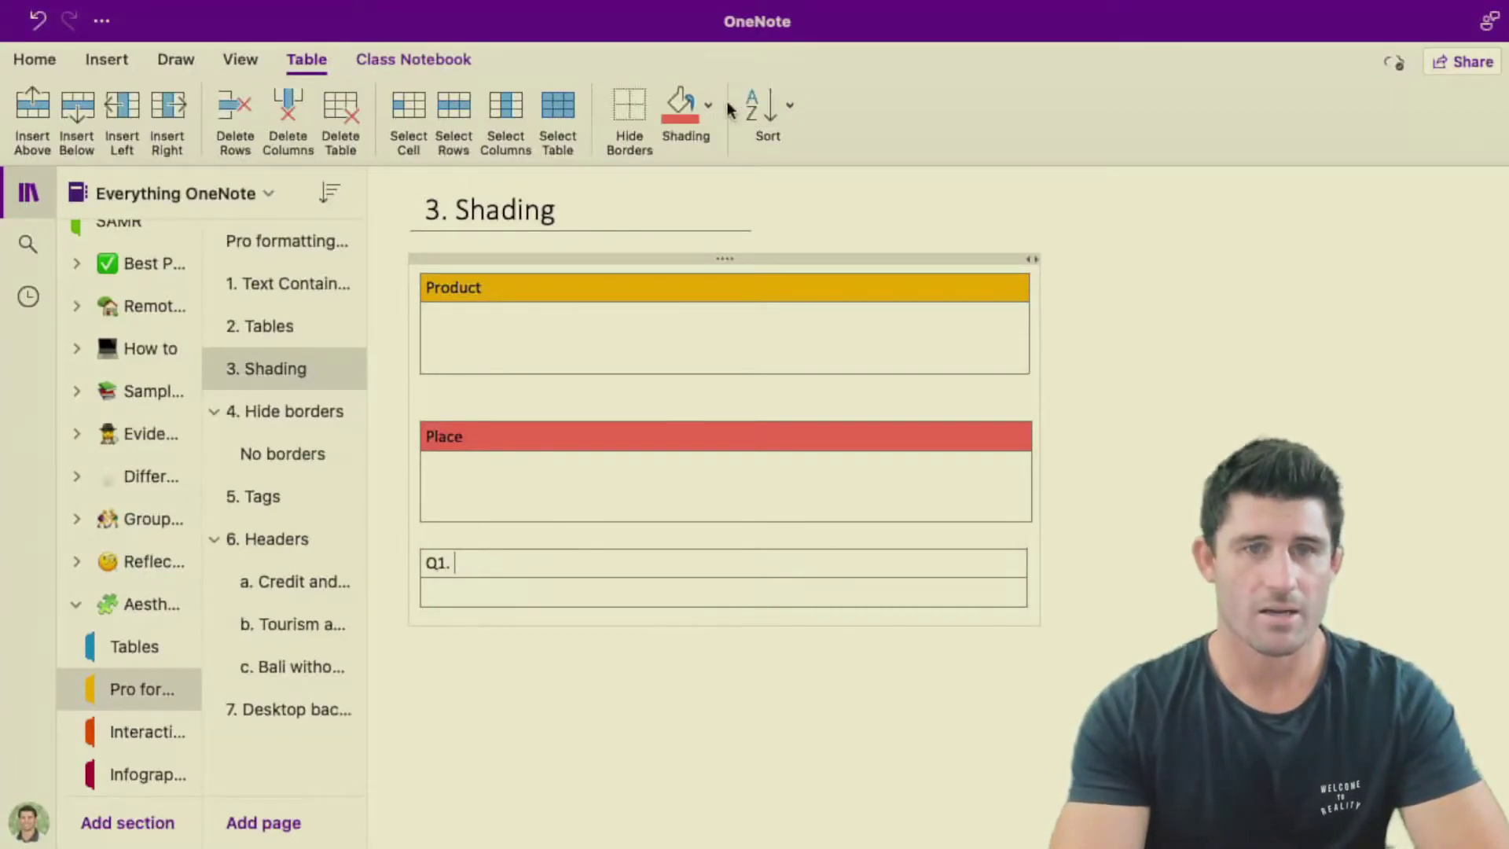
pyautogui.click(708, 104)
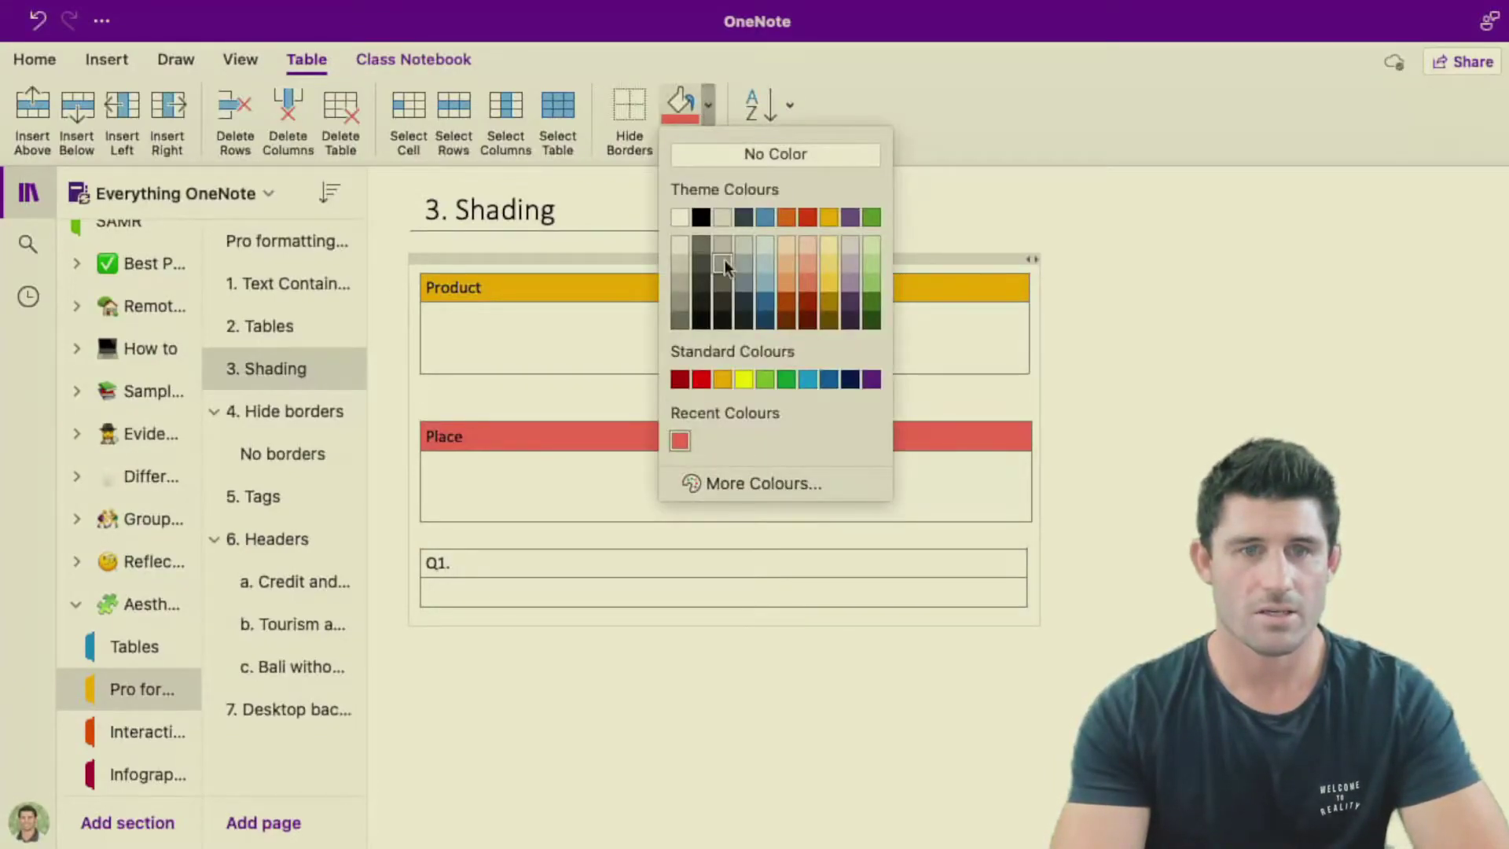
pyautogui.click(724, 263)
pyautogui.scroll(-2, 610, 515)
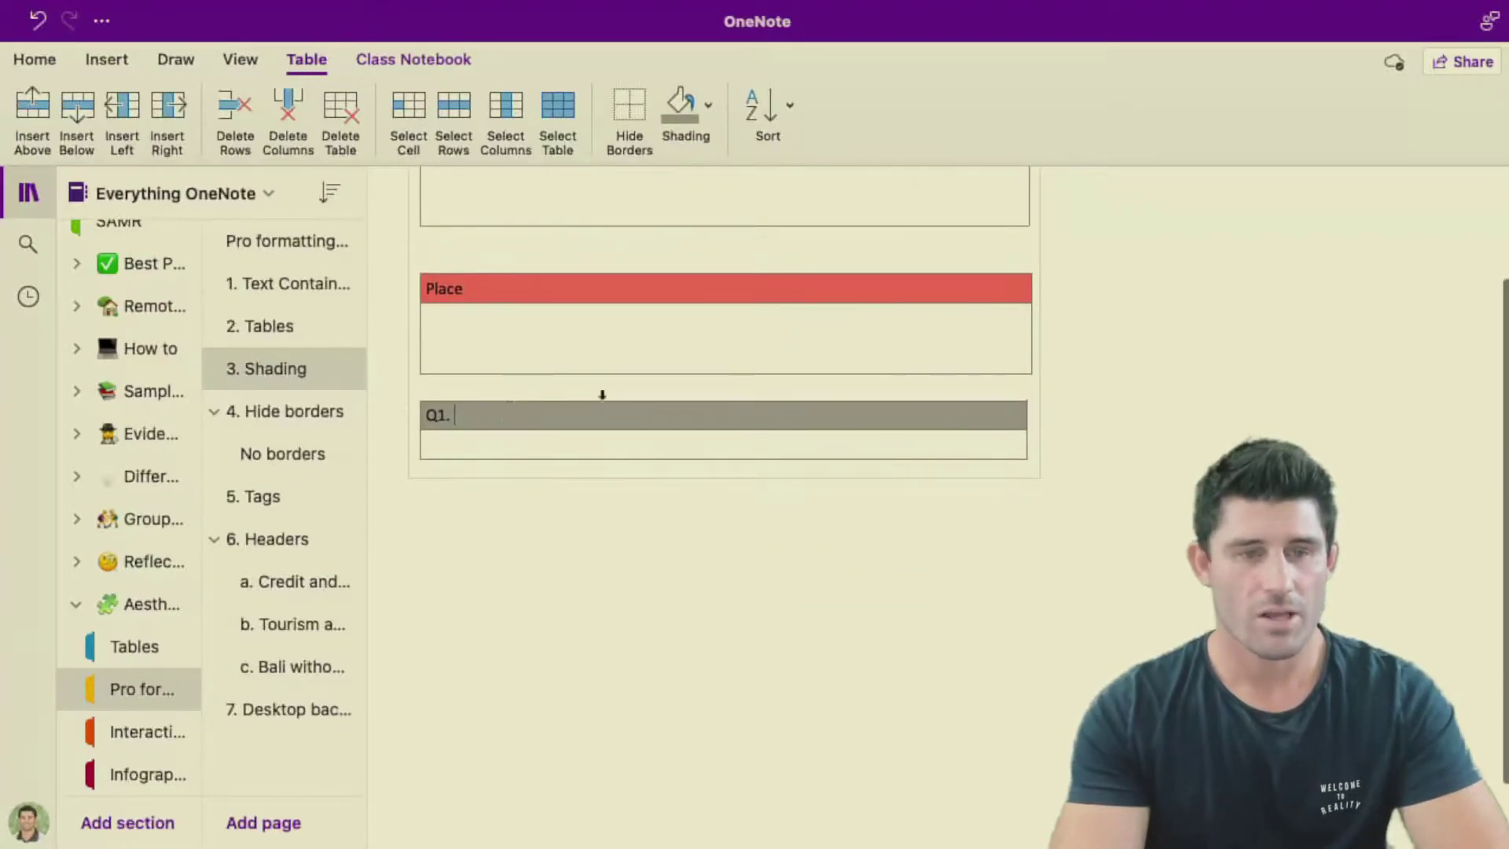
pyautogui.click(489, 448)
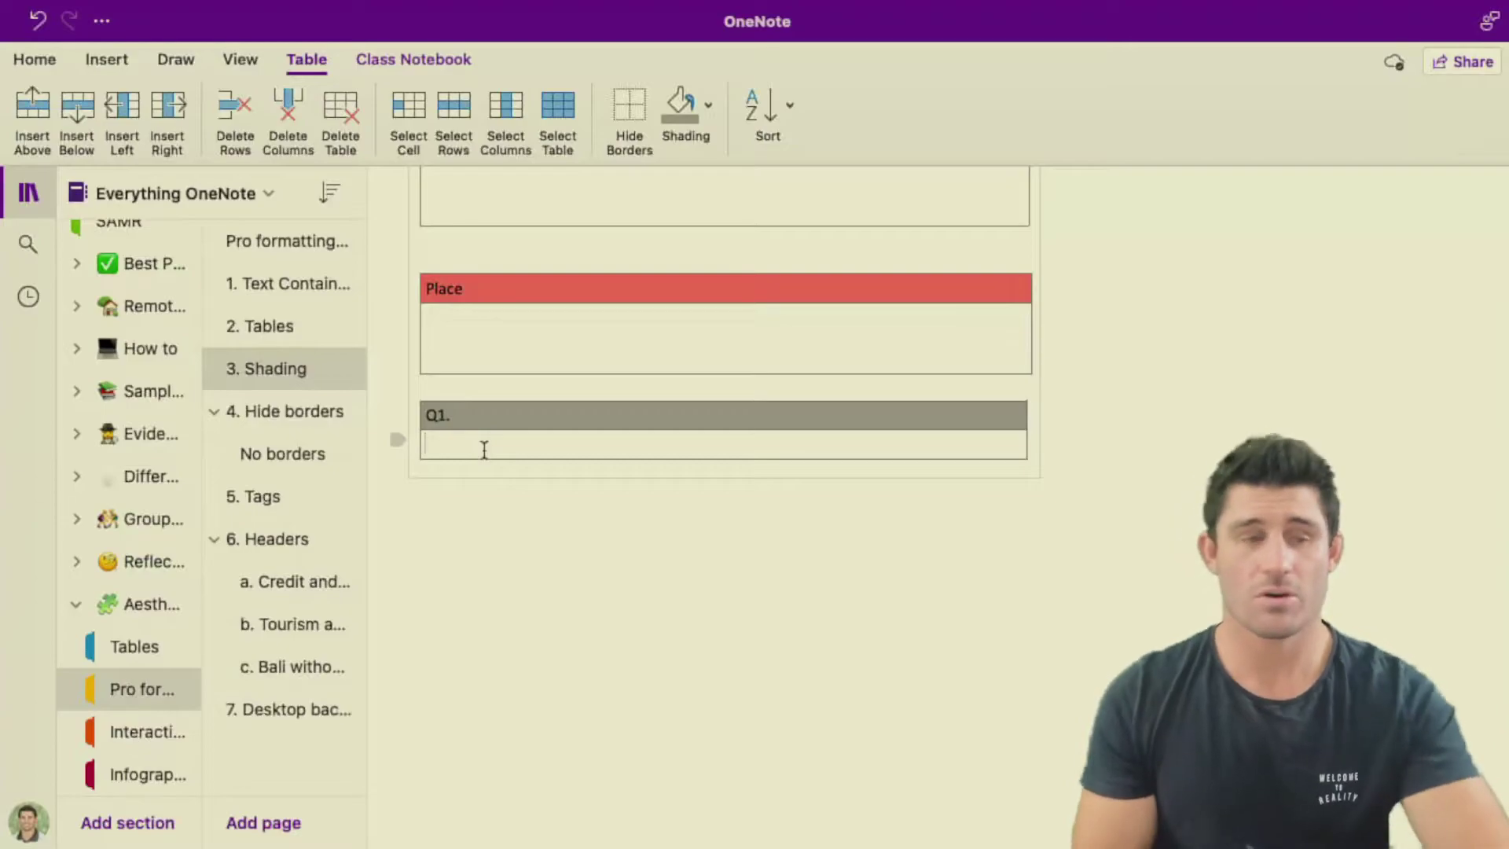
# Select the whole container holding the three tables, then deselect it
pyautogui.scroll(2, 484, 450)
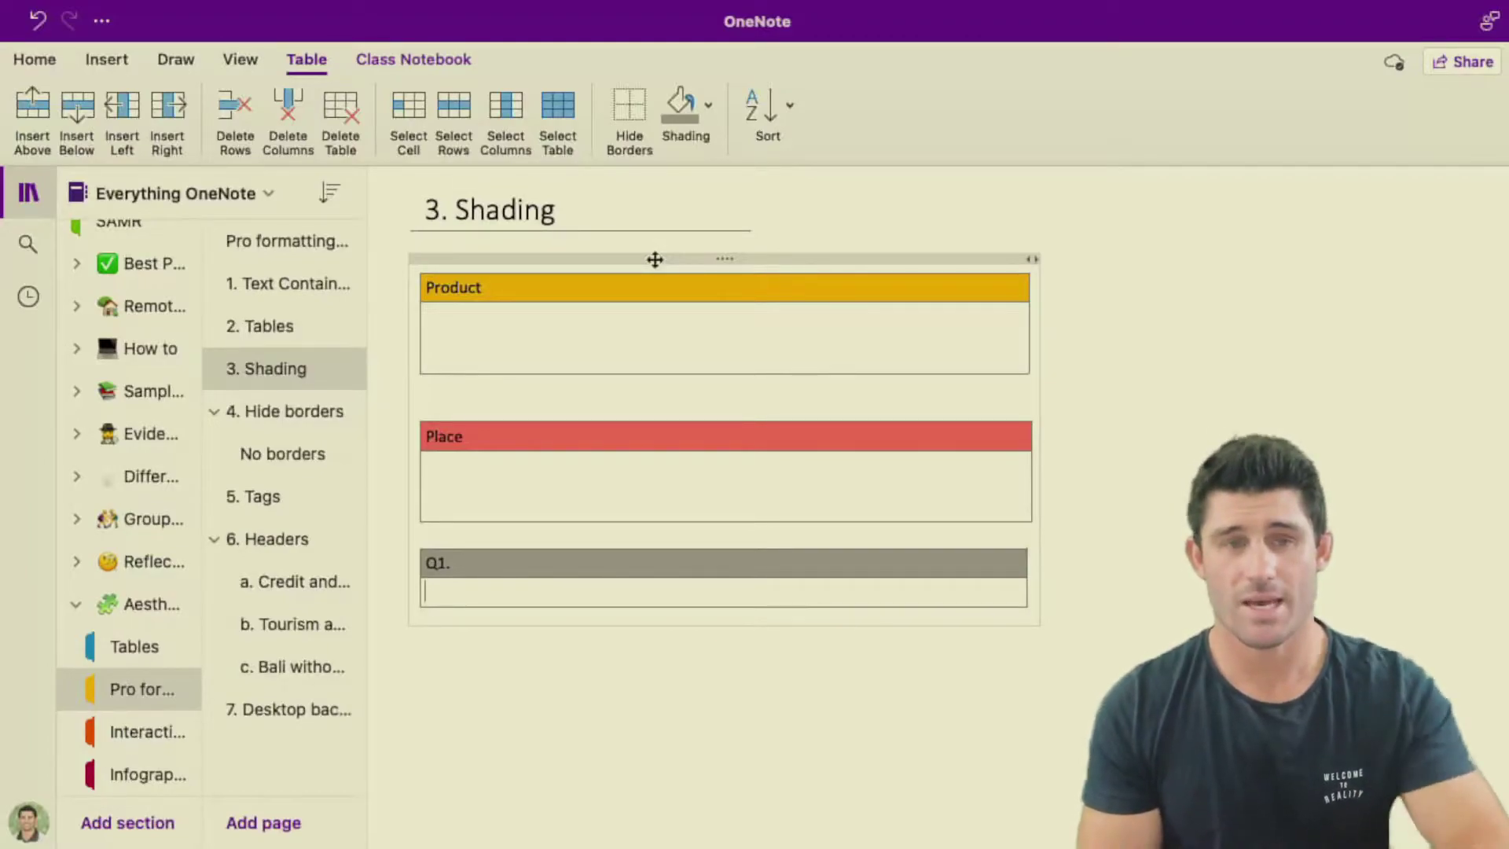
pyautogui.click(656, 259)
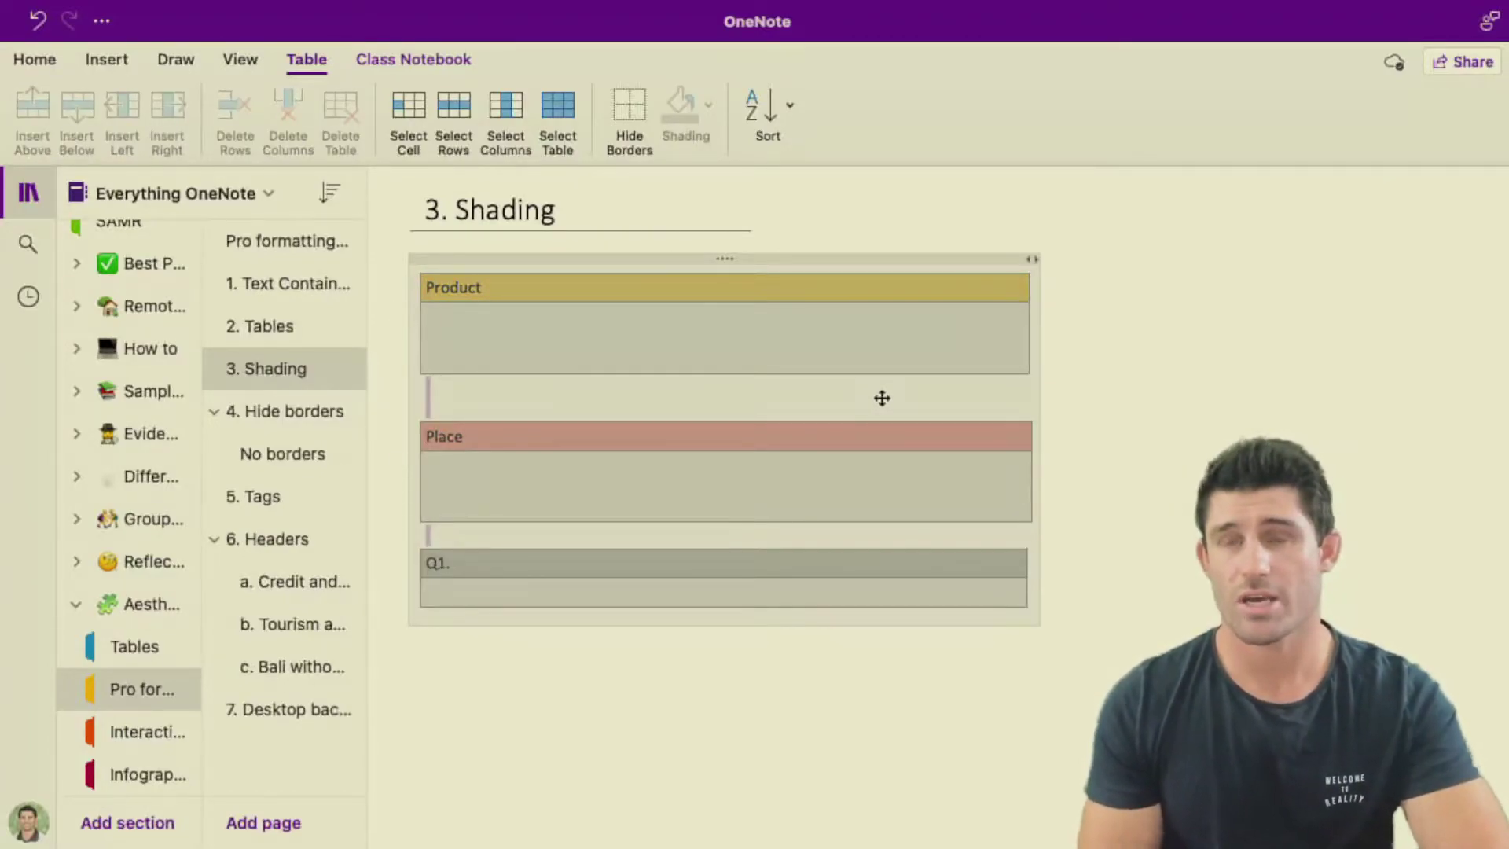
pyautogui.click(1125, 466)
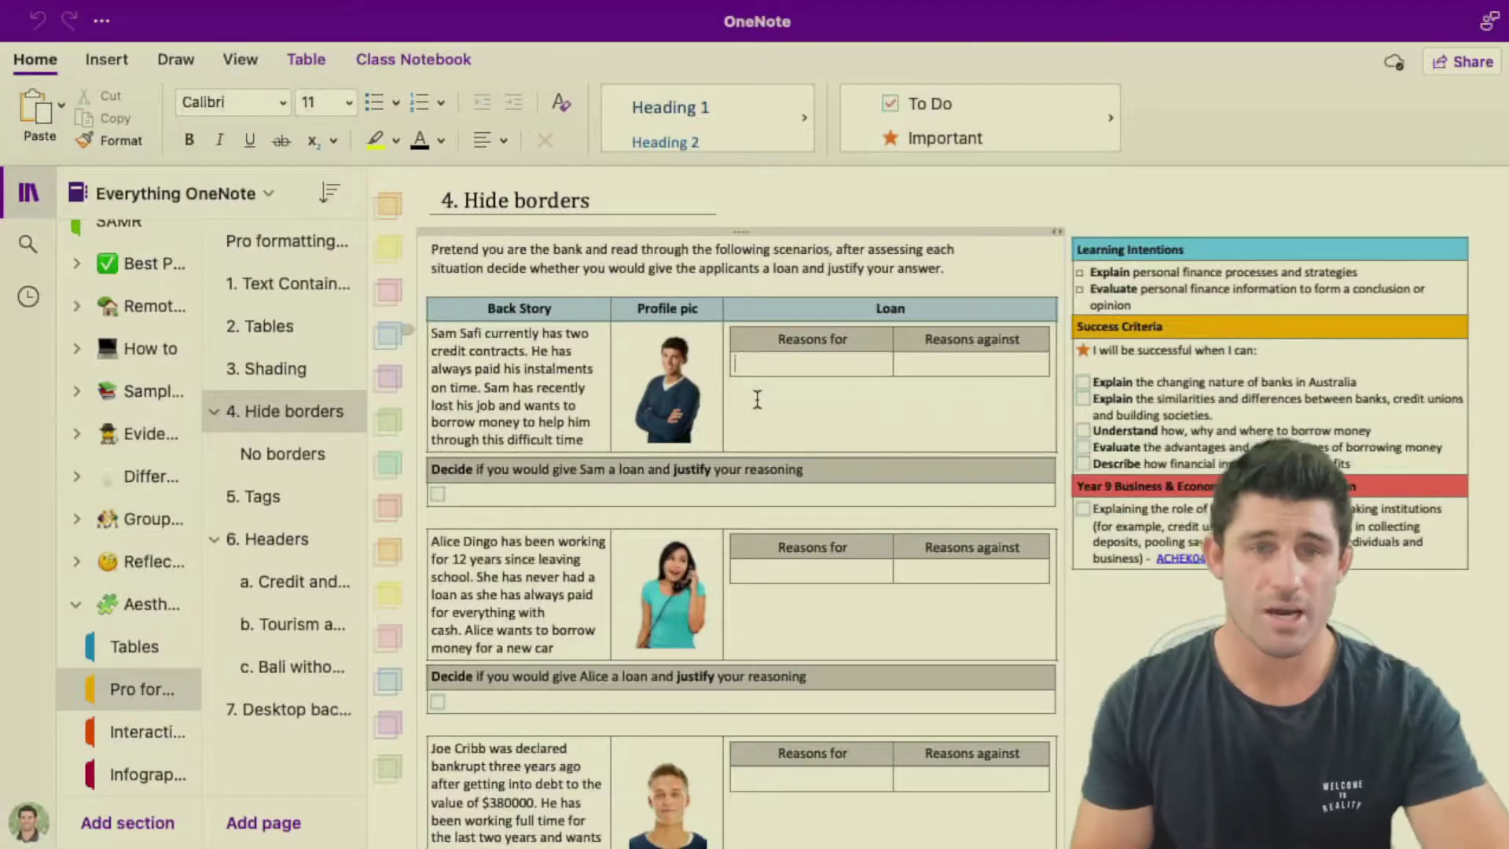
# Hide the borders of the first scenario's Reasons for and against cells
pyautogui.scroll(-5, 757, 400)
pyautogui.scroll(3, 757, 400)
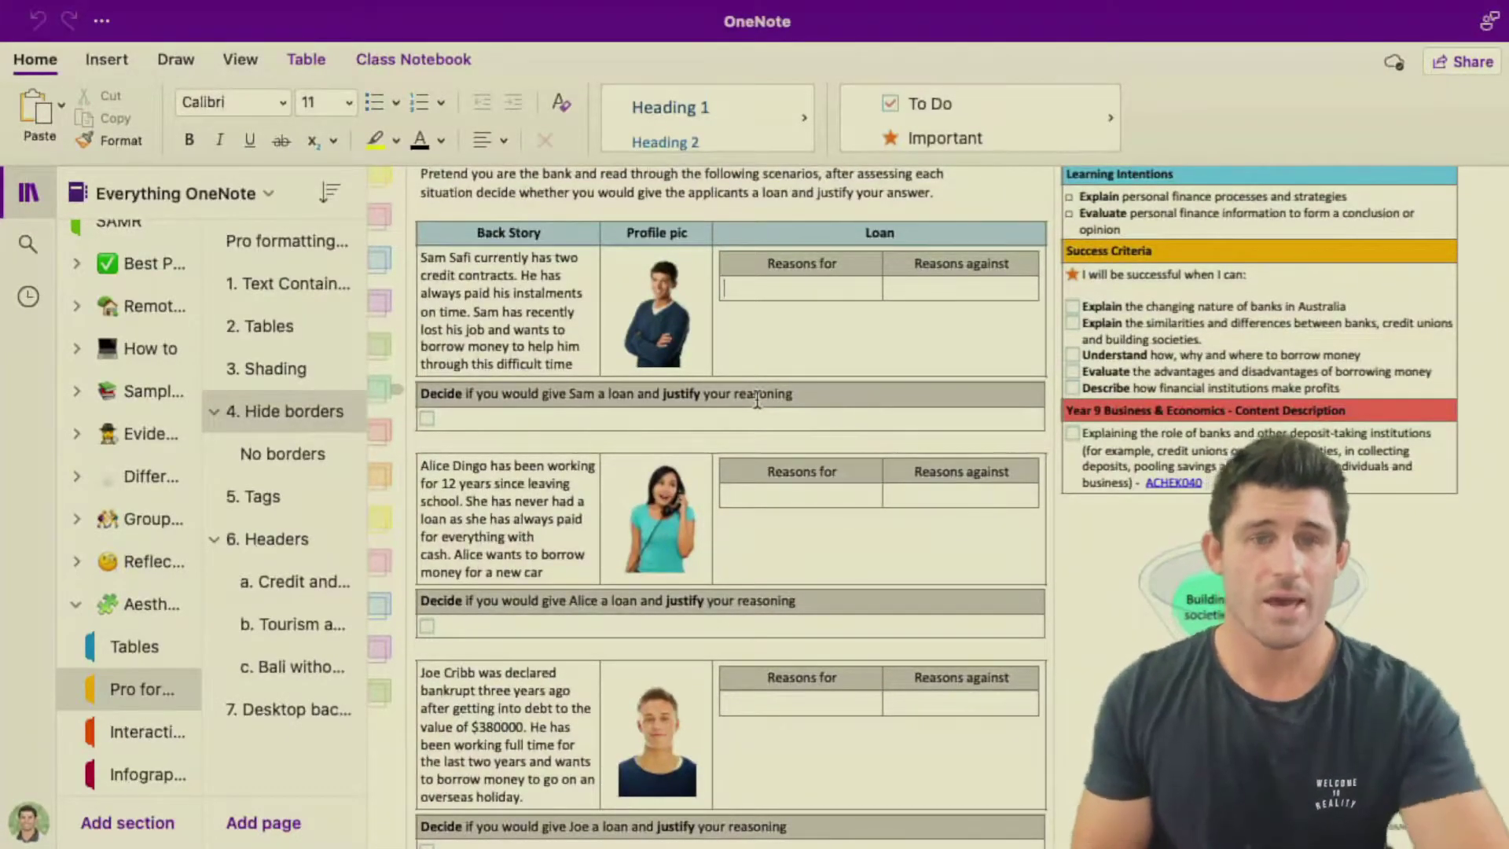
pyautogui.scroll(1, 756, 400)
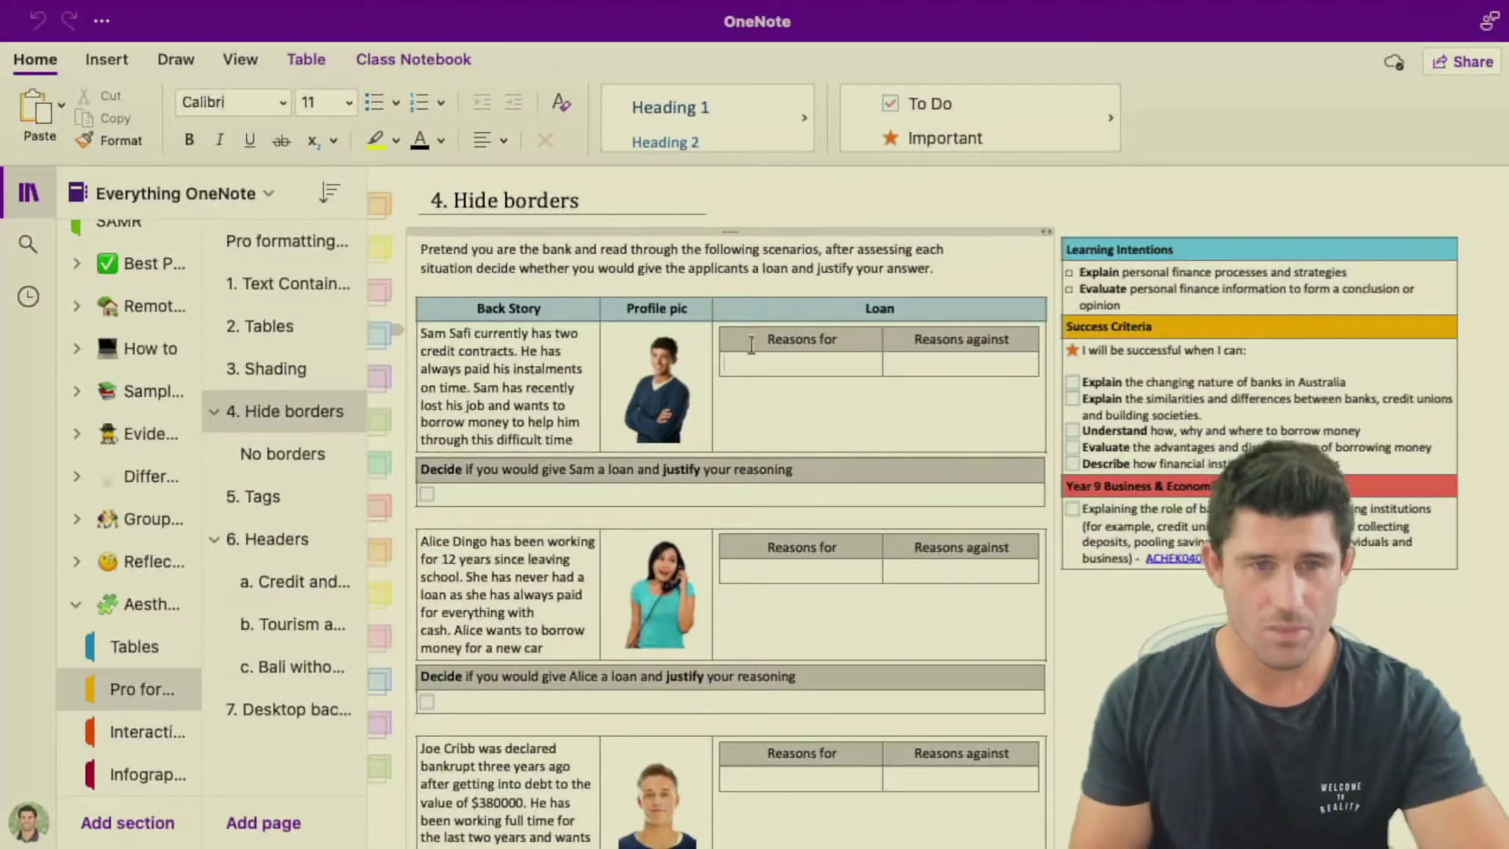
pyautogui.scroll(-1, 708, 346)
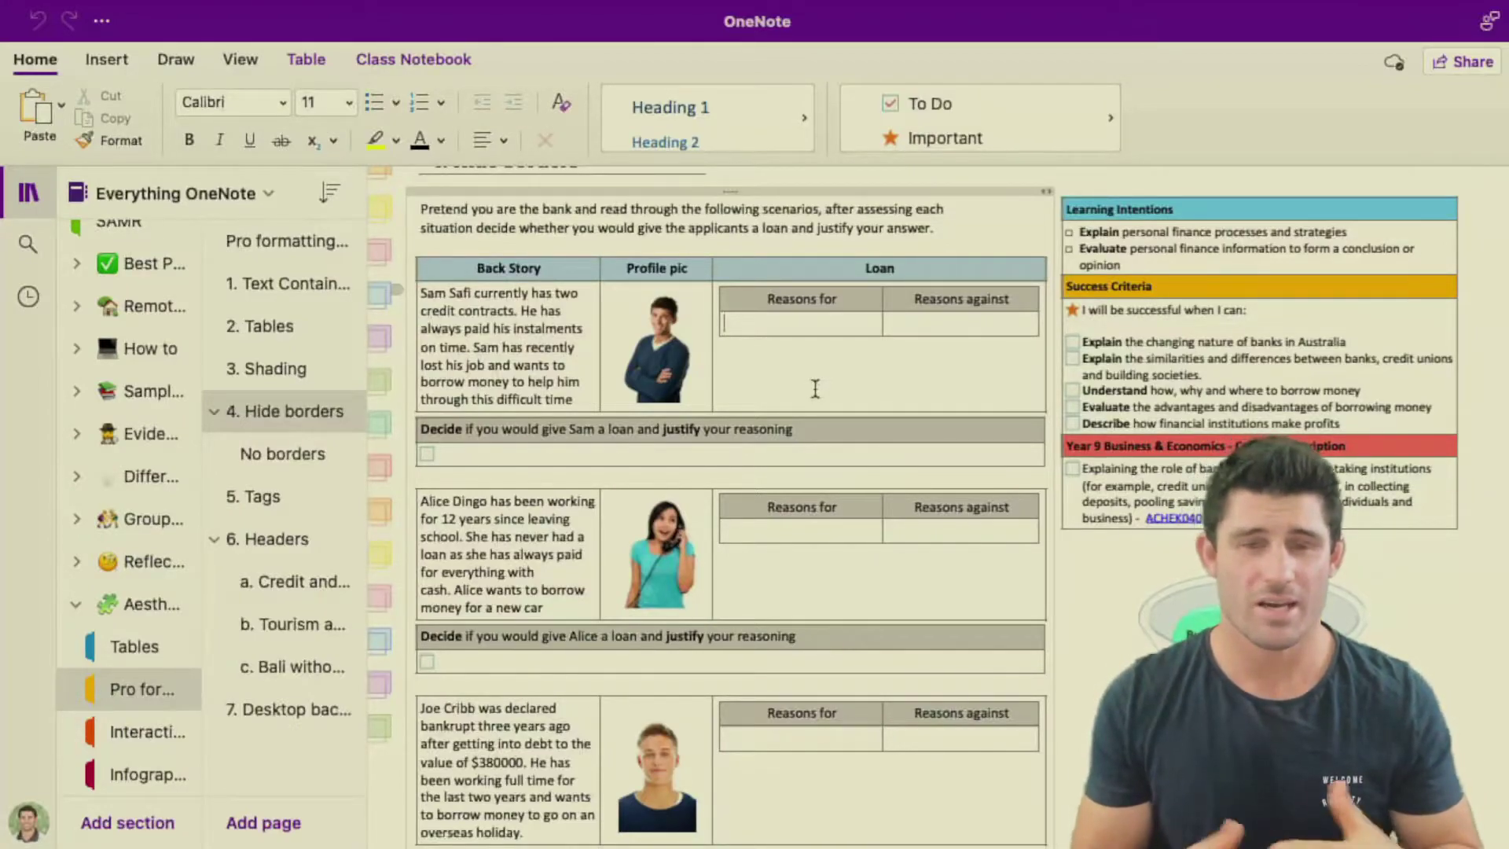
pyautogui.click(924, 320)
pyautogui.moveTo(849, 322); pyautogui.dragTo(793, 301)
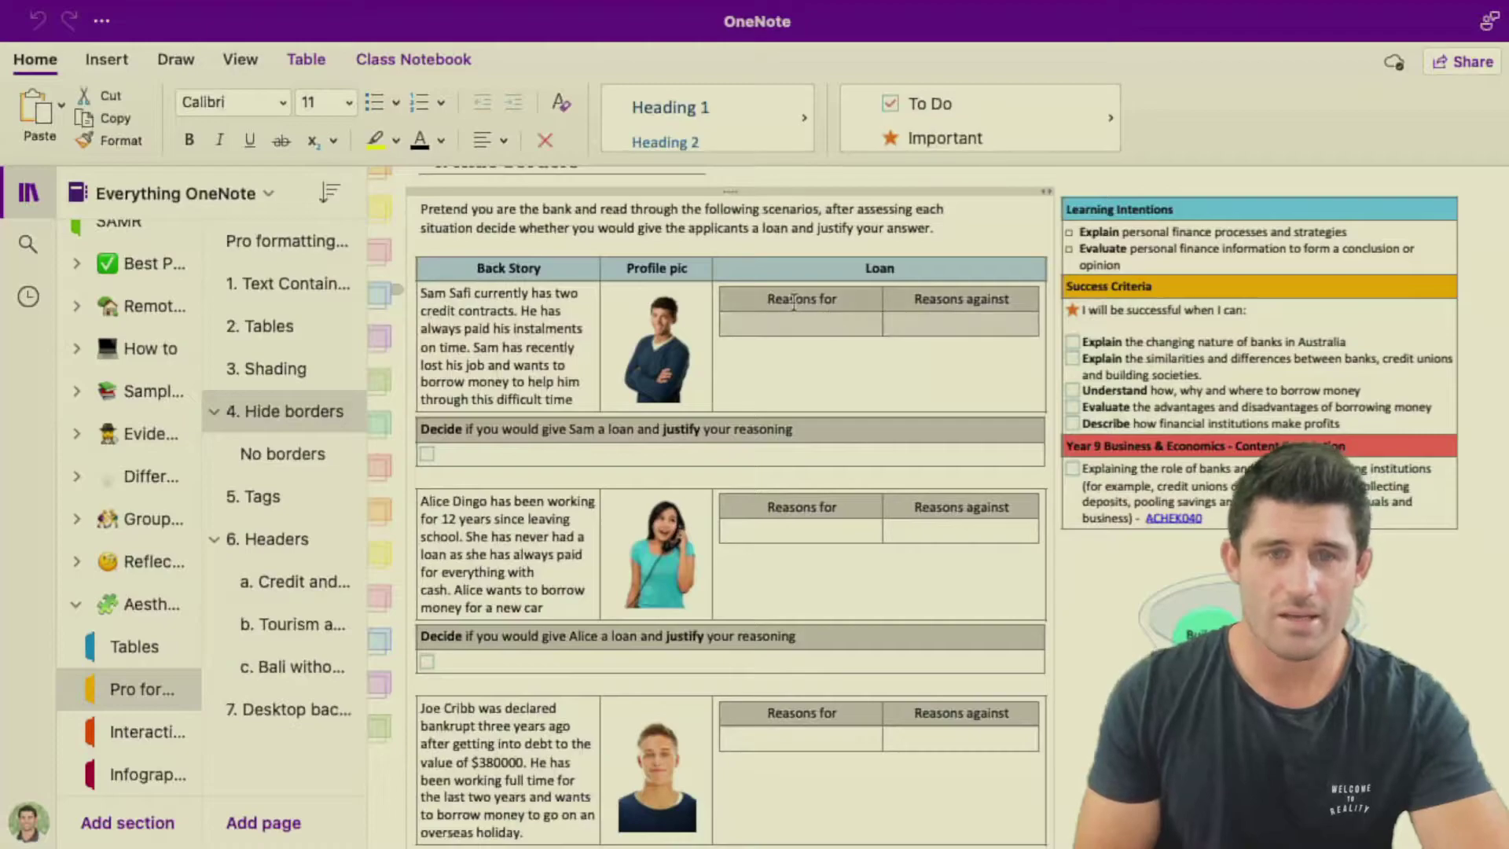
pyautogui.click(242, 63)
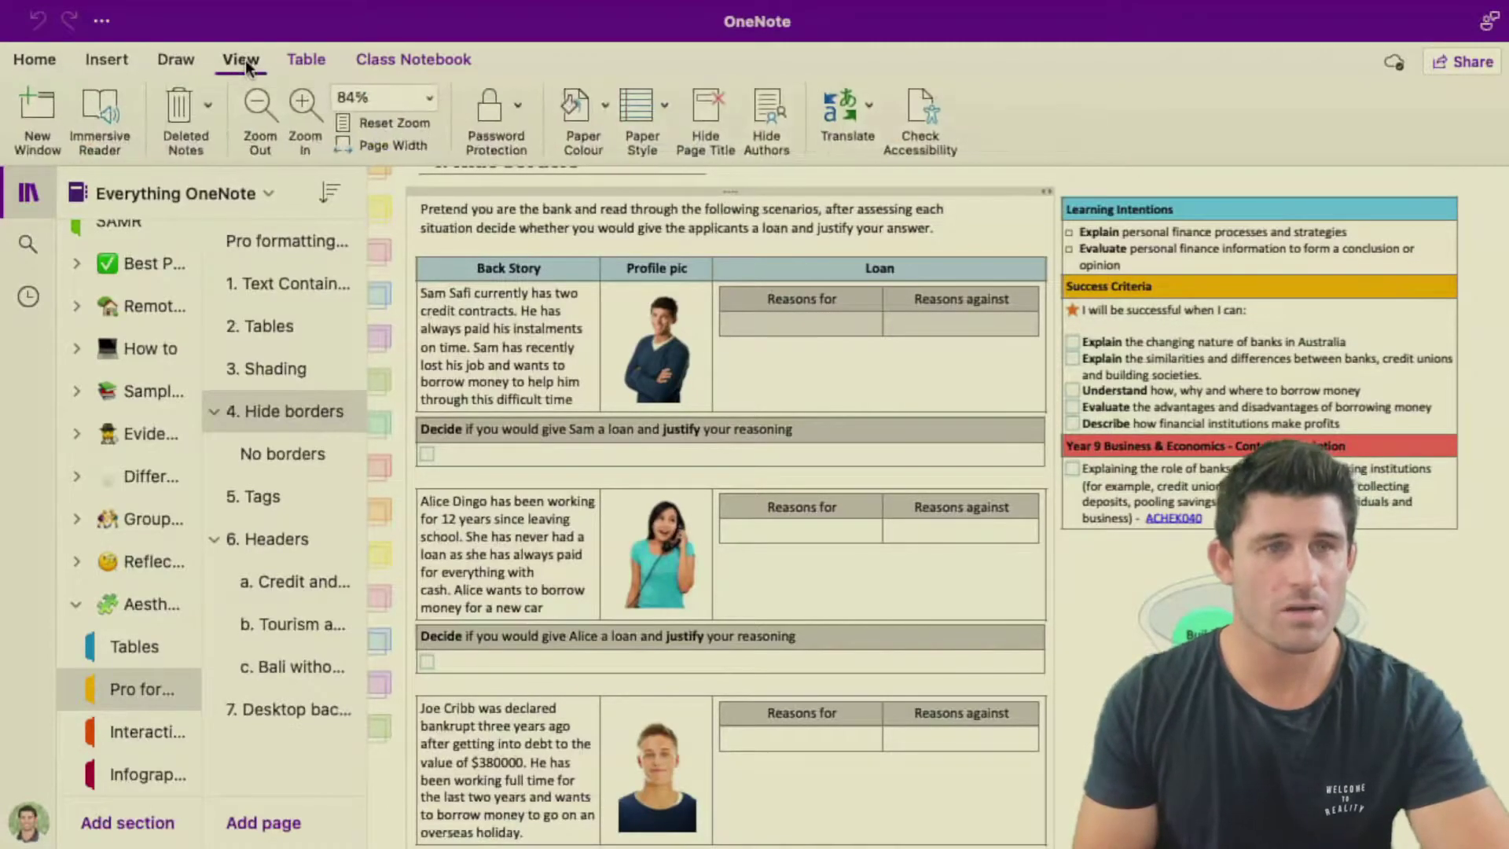
pyautogui.click(306, 60)
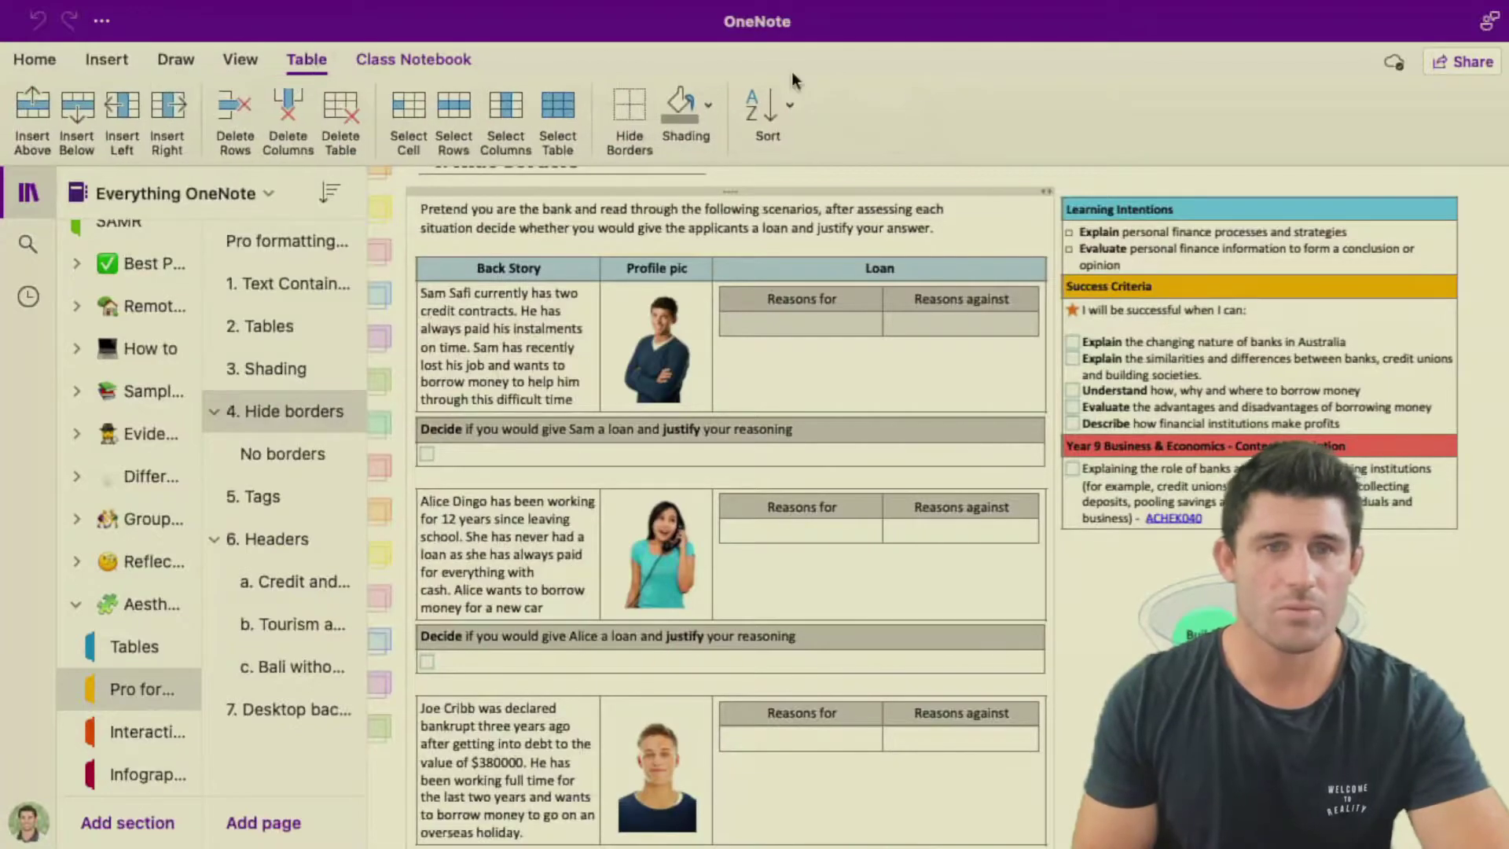
pyautogui.click(627, 106)
# Shade the Reasons for/against row blue and orange, then go to the No borders page
pyautogui.click(778, 324)
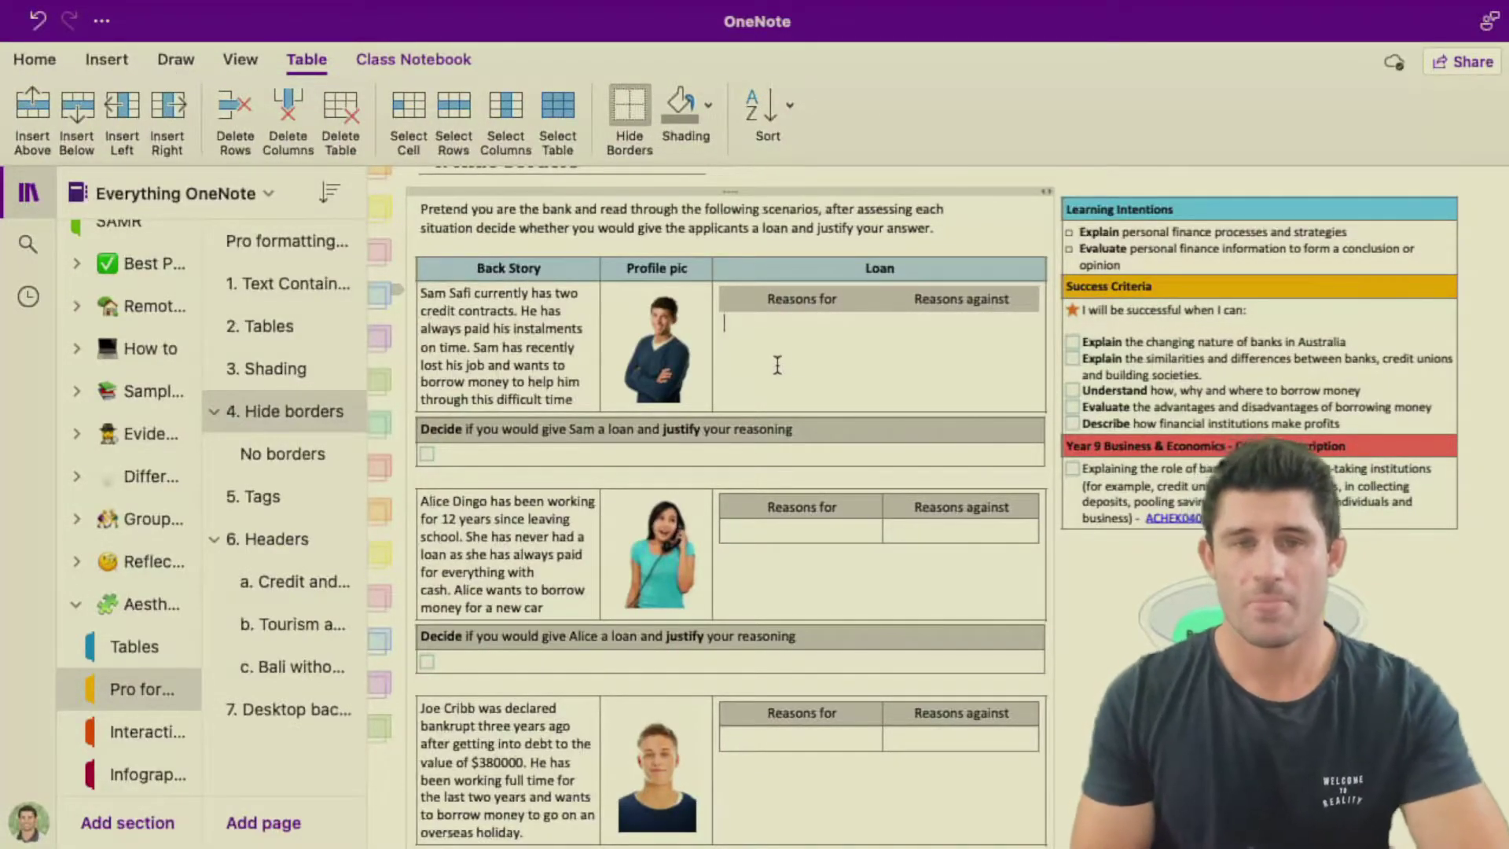
pyautogui.click(820, 322)
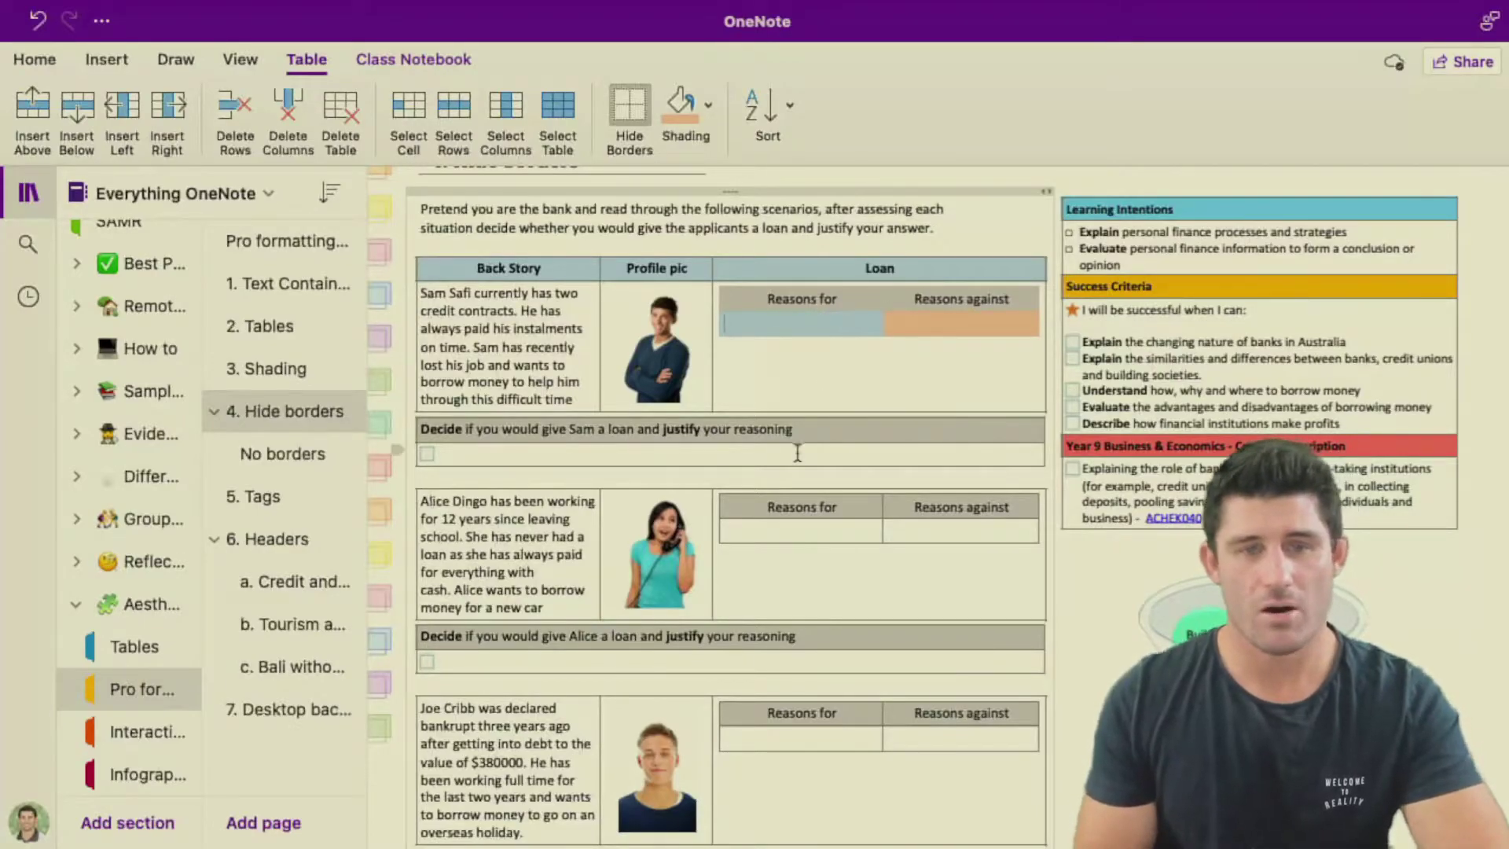
pyautogui.scroll(-6, 798, 449)
pyautogui.scroll(7, 797, 453)
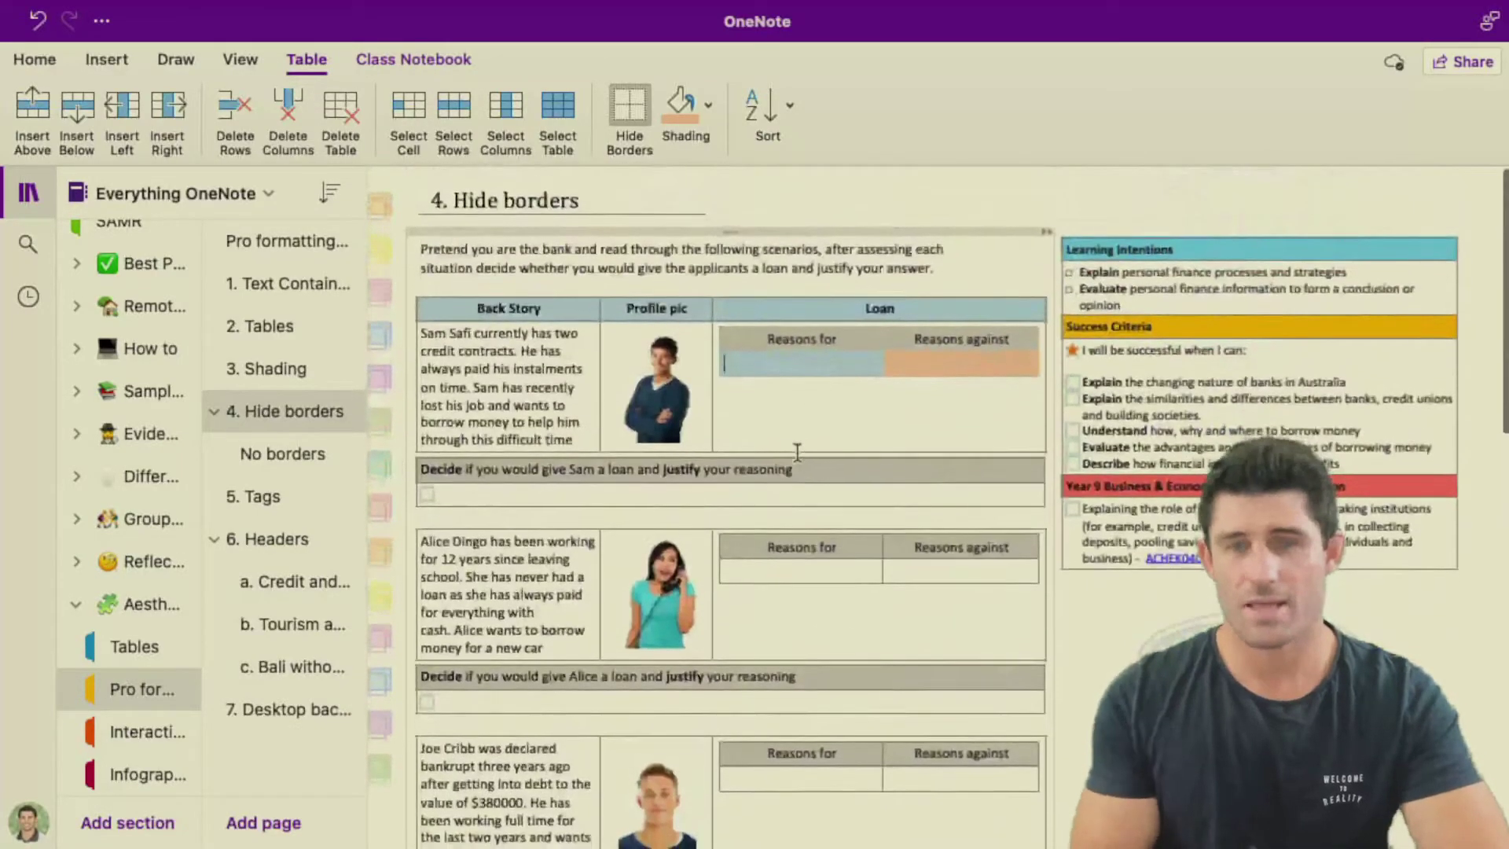
pyautogui.click(259, 454)
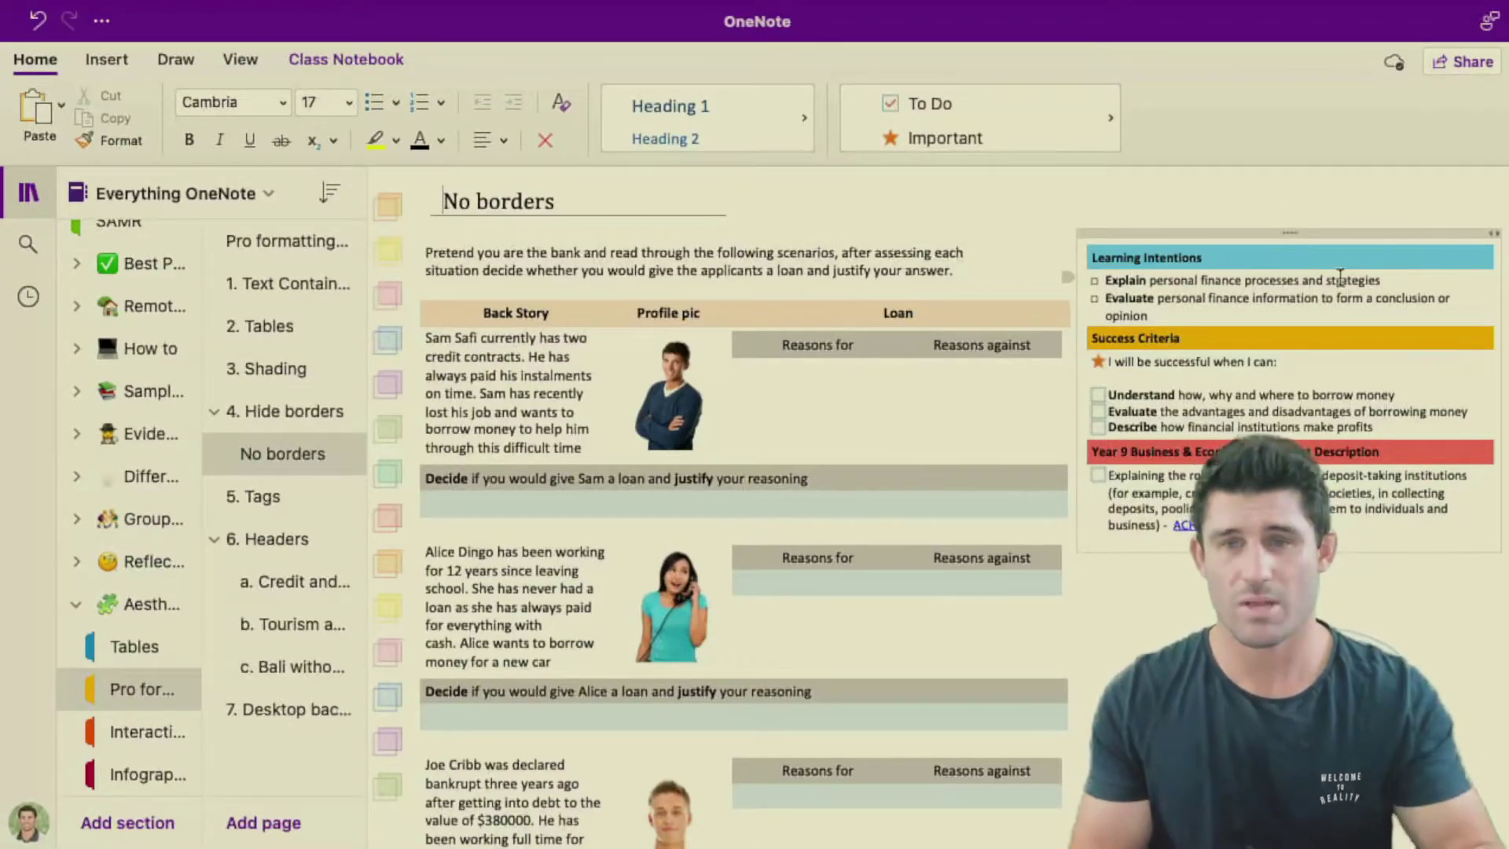
pyautogui.scroll(-3, 814, 474)
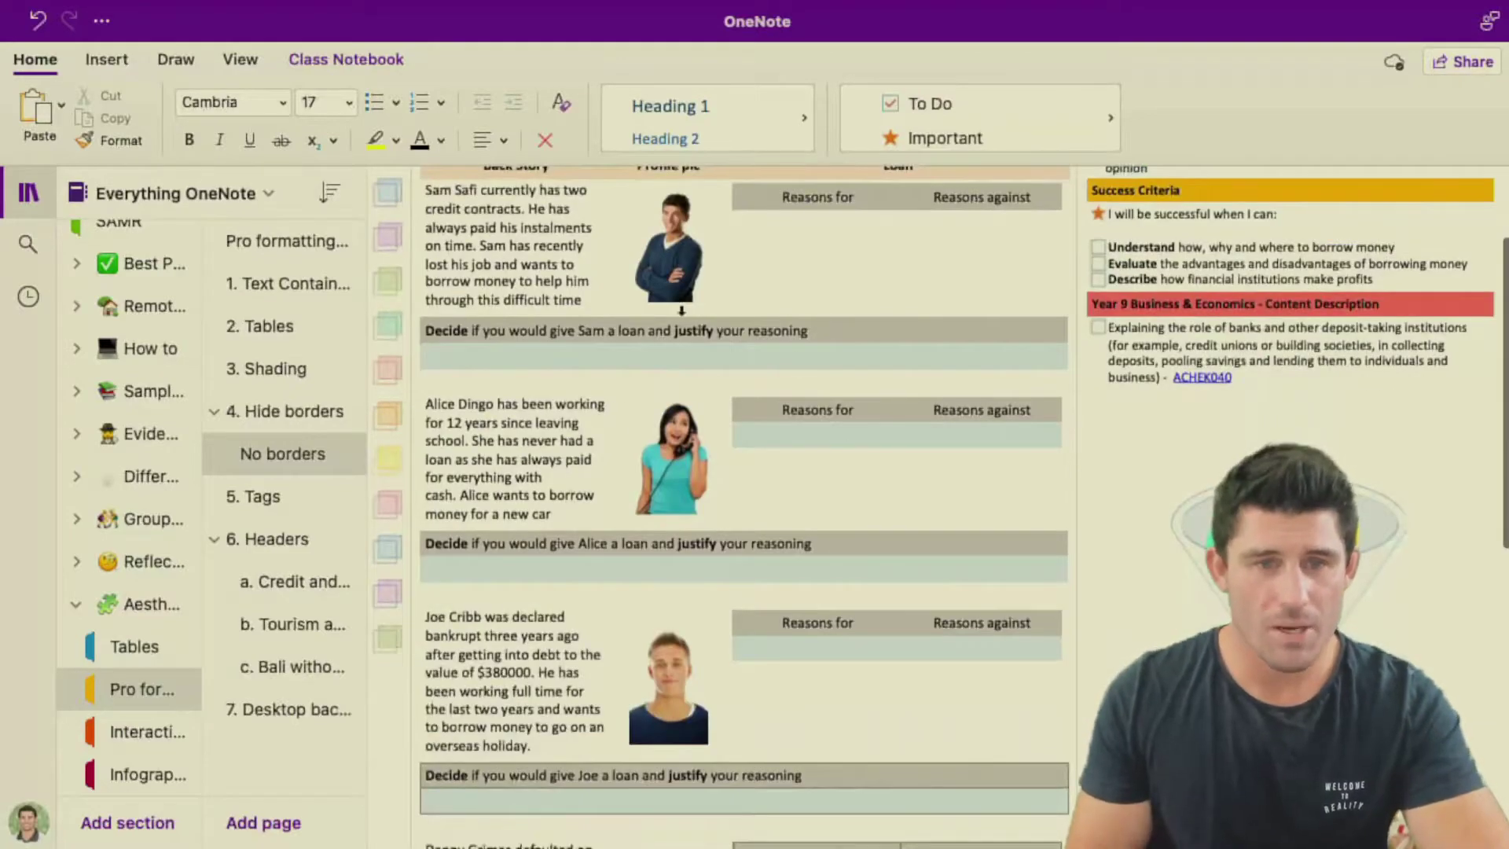
pyautogui.scroll(-7, 772, 334)
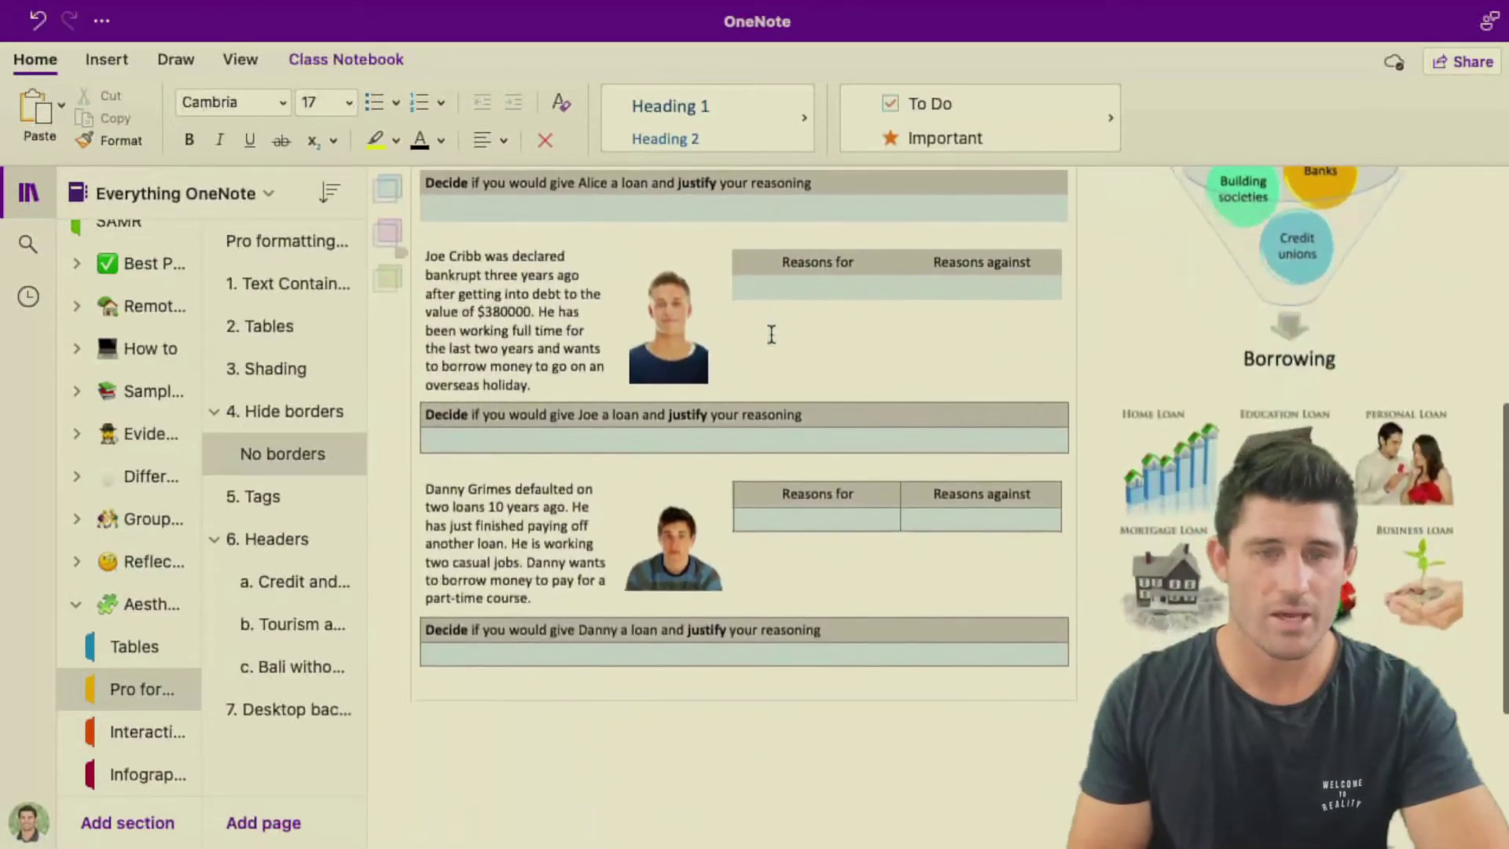
pyautogui.scroll(9, 772, 334)
pyautogui.scroll(-7, 770, 472)
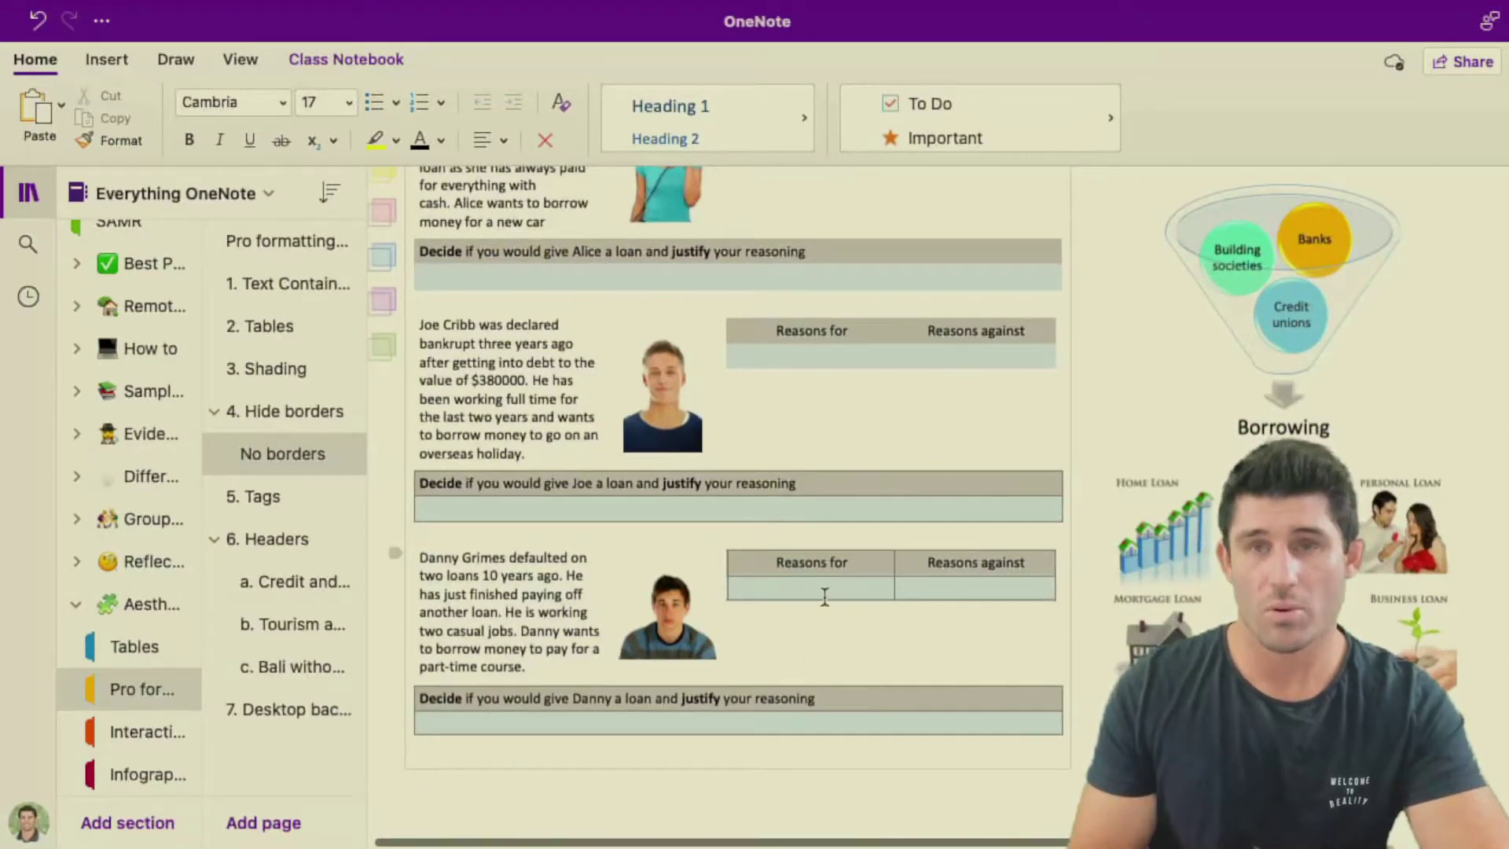
pyautogui.scroll(7, 824, 598)
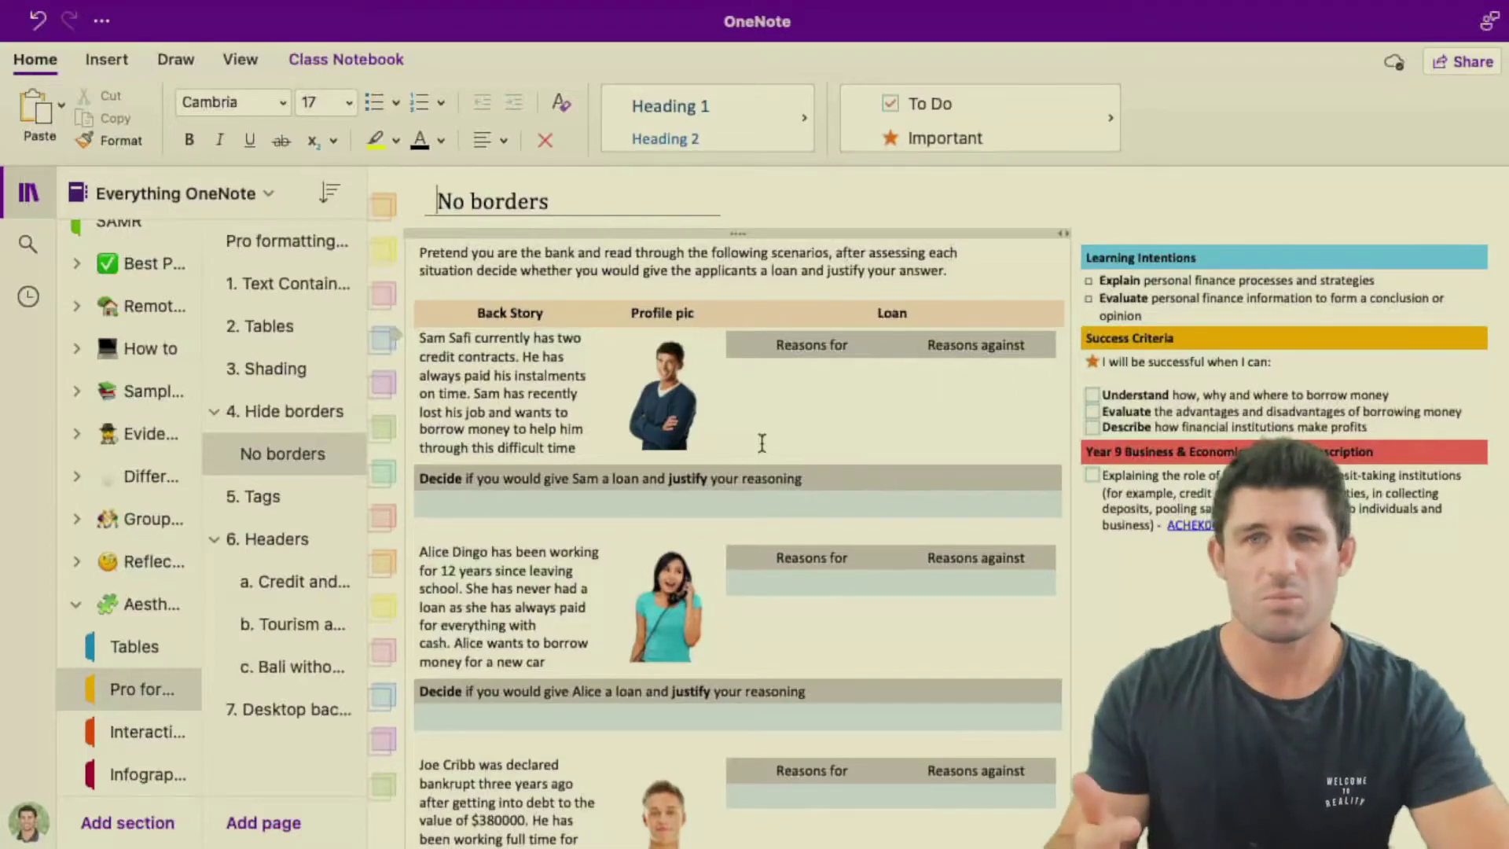
pyautogui.scroll(-3, 726, 443)
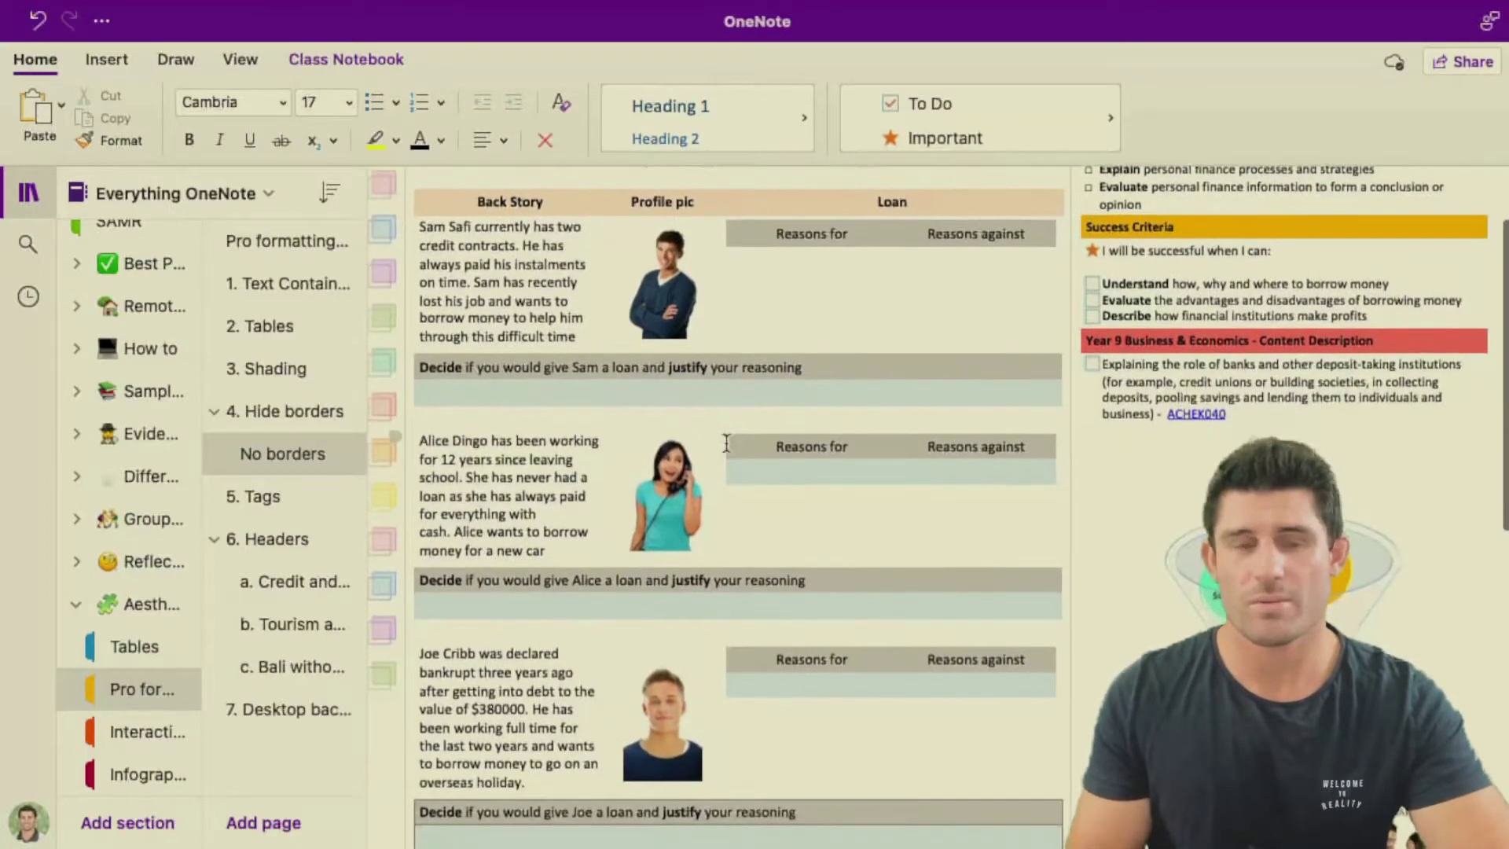
# Scroll down the No borders page and back up
pyautogui.scroll(-5, 726, 443)
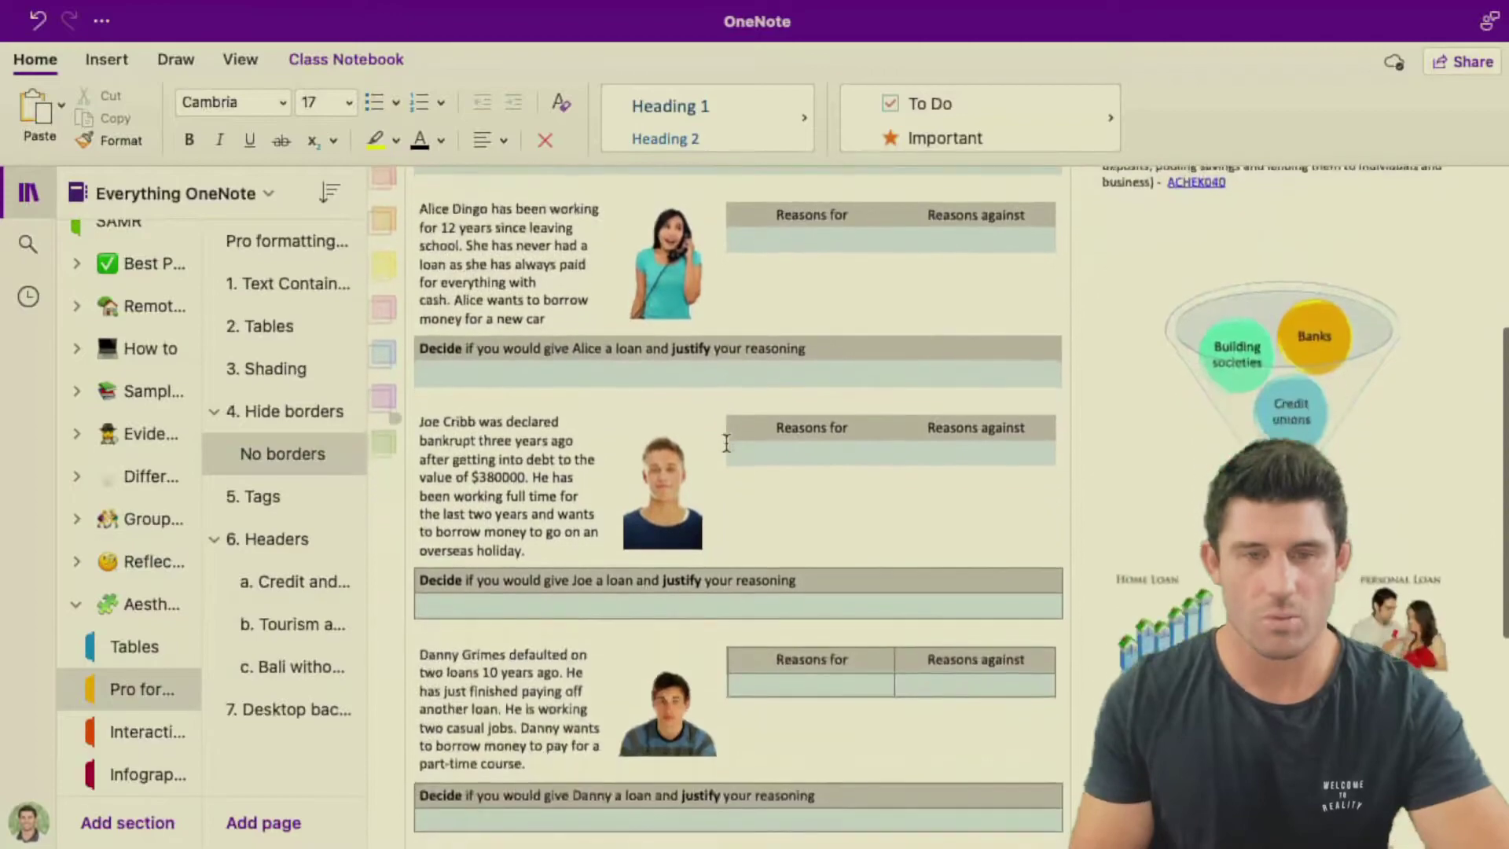
pyautogui.scroll(8, 726, 443)
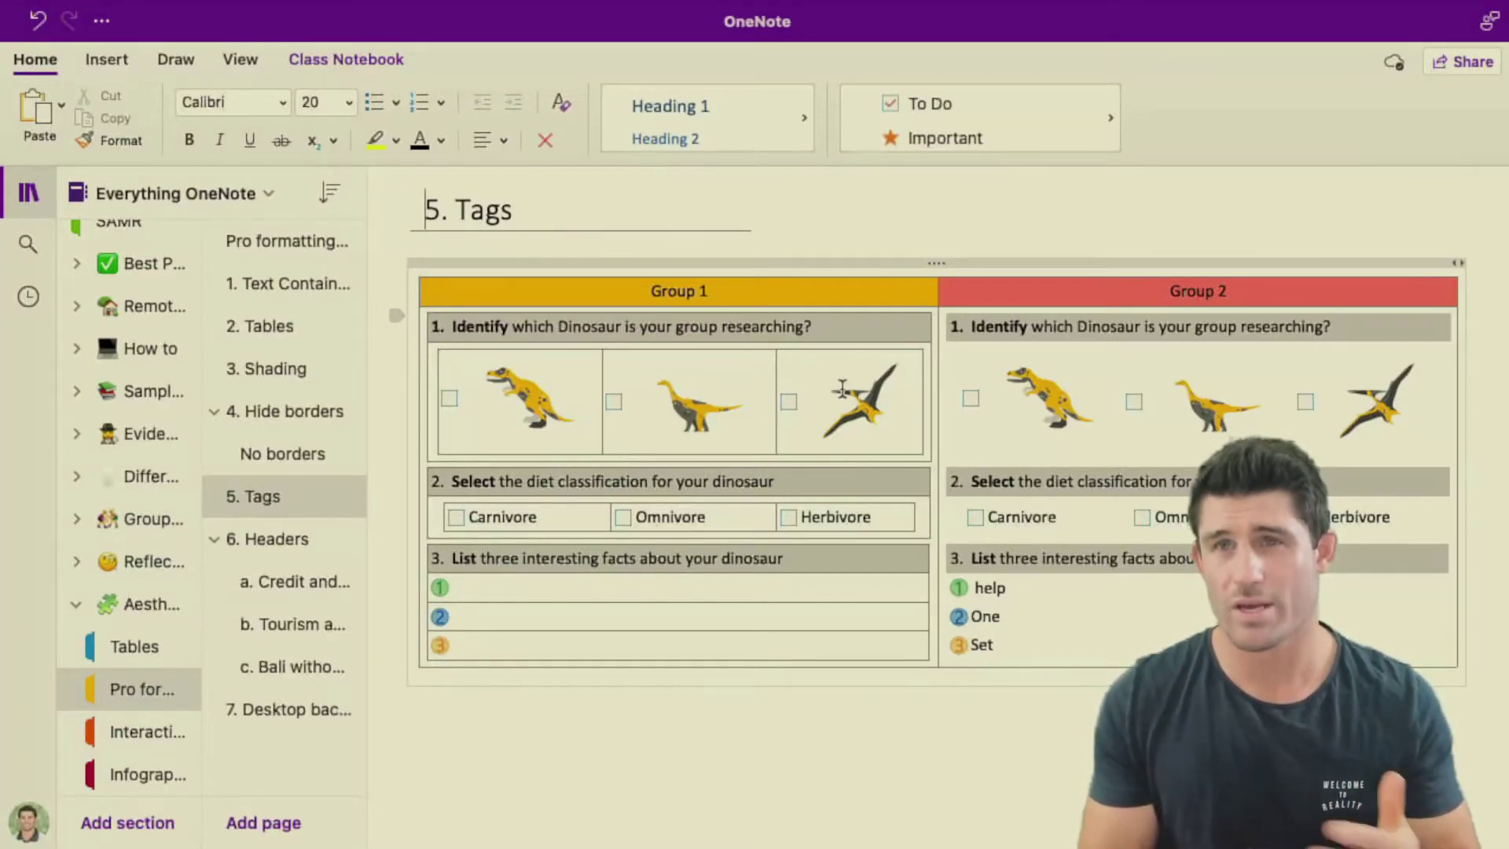
# Tick Group 1's first dinosaur and Carnivore, then step through its three fact rows
pyautogui.click(449, 399)
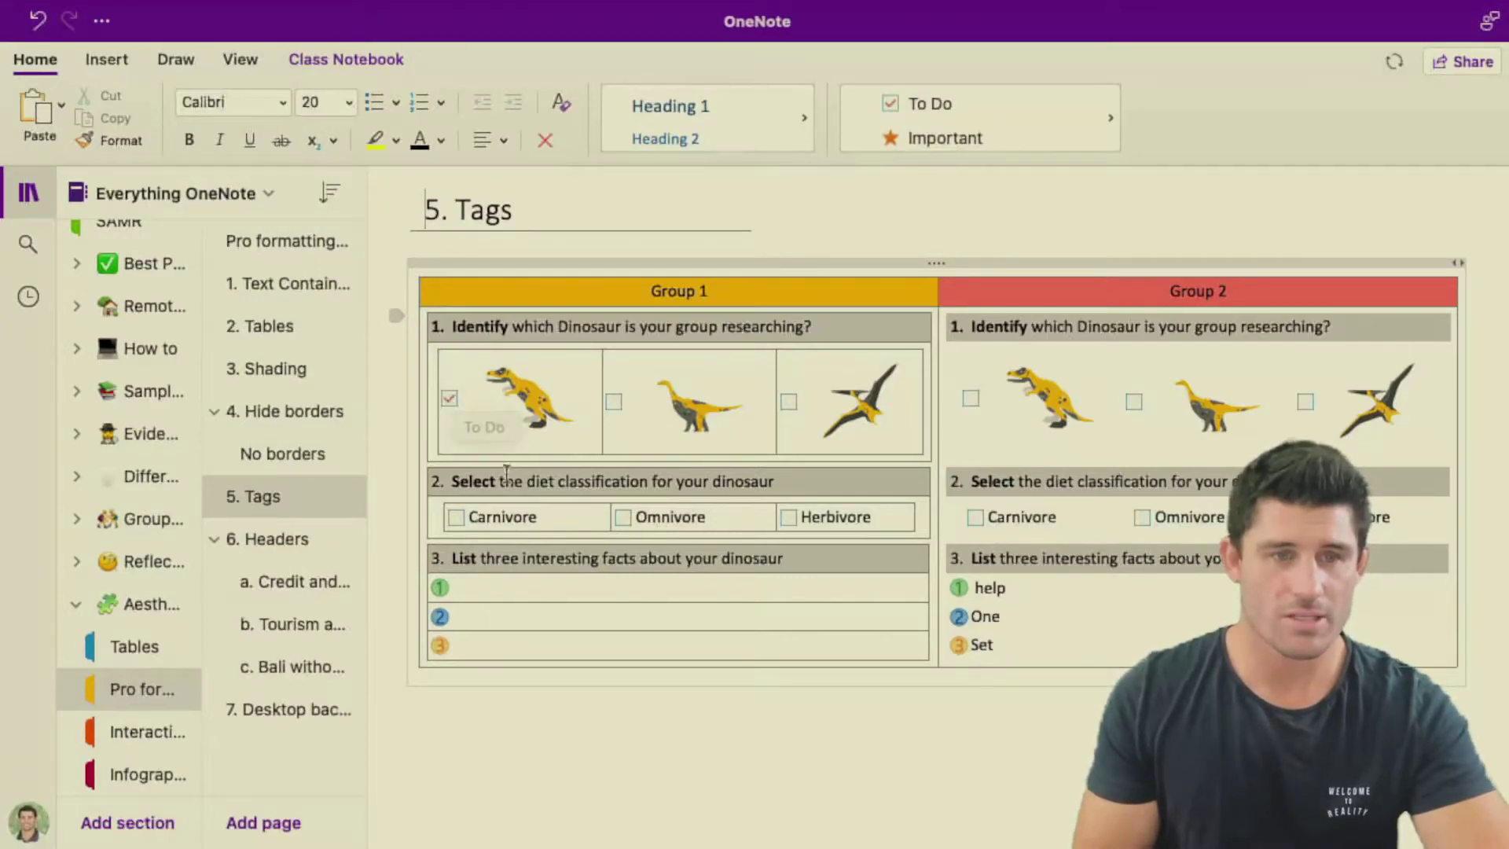
pyautogui.click(454, 518)
pyautogui.click(478, 588)
pyautogui.click(473, 618)
pyautogui.click(475, 645)
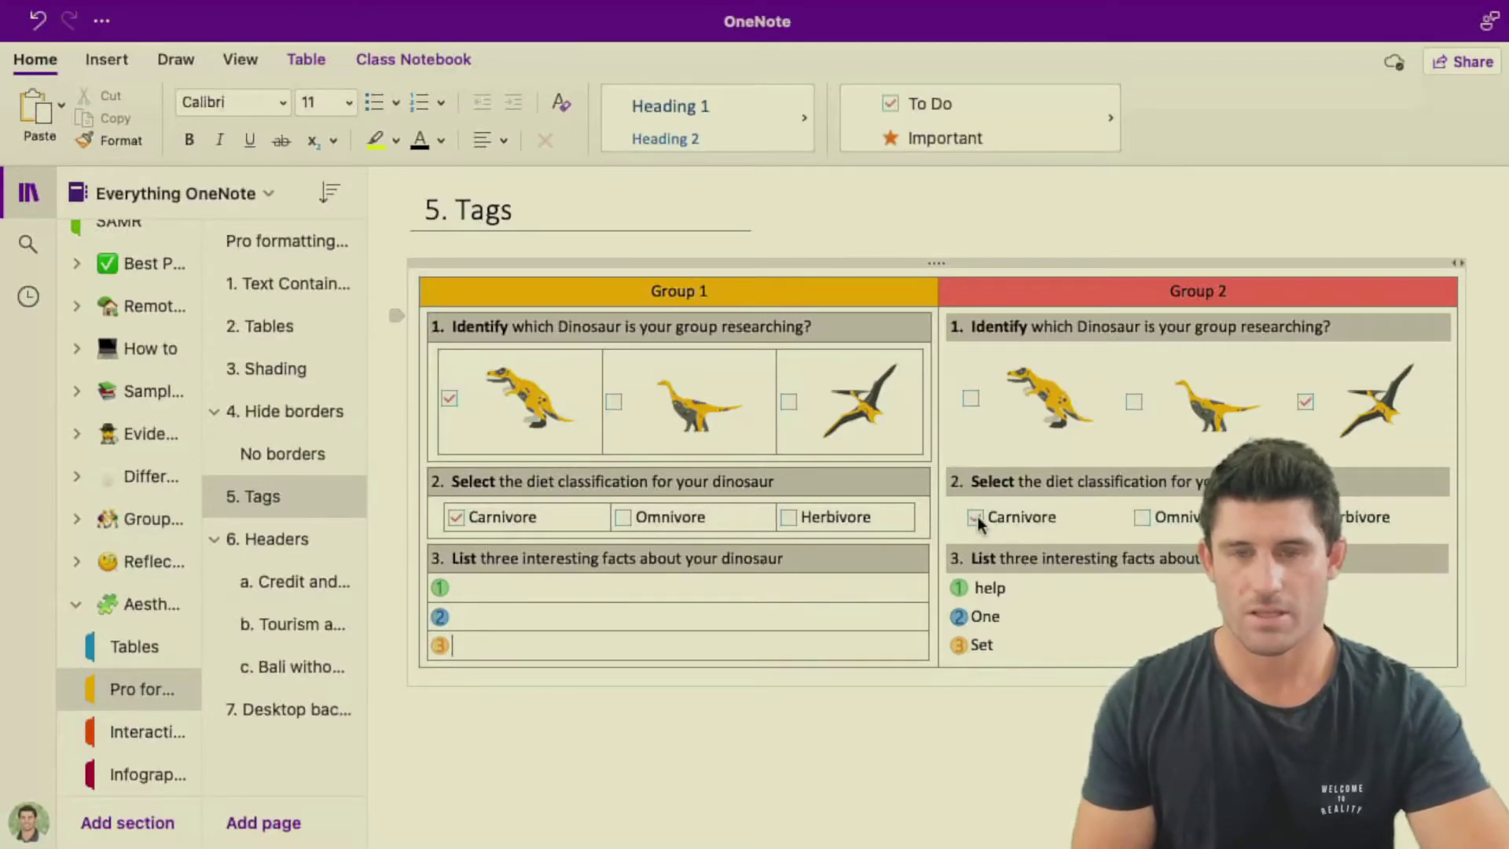
# Erase the sample text from Group 2's three numbered fact rows
pyautogui.click(1025, 586)
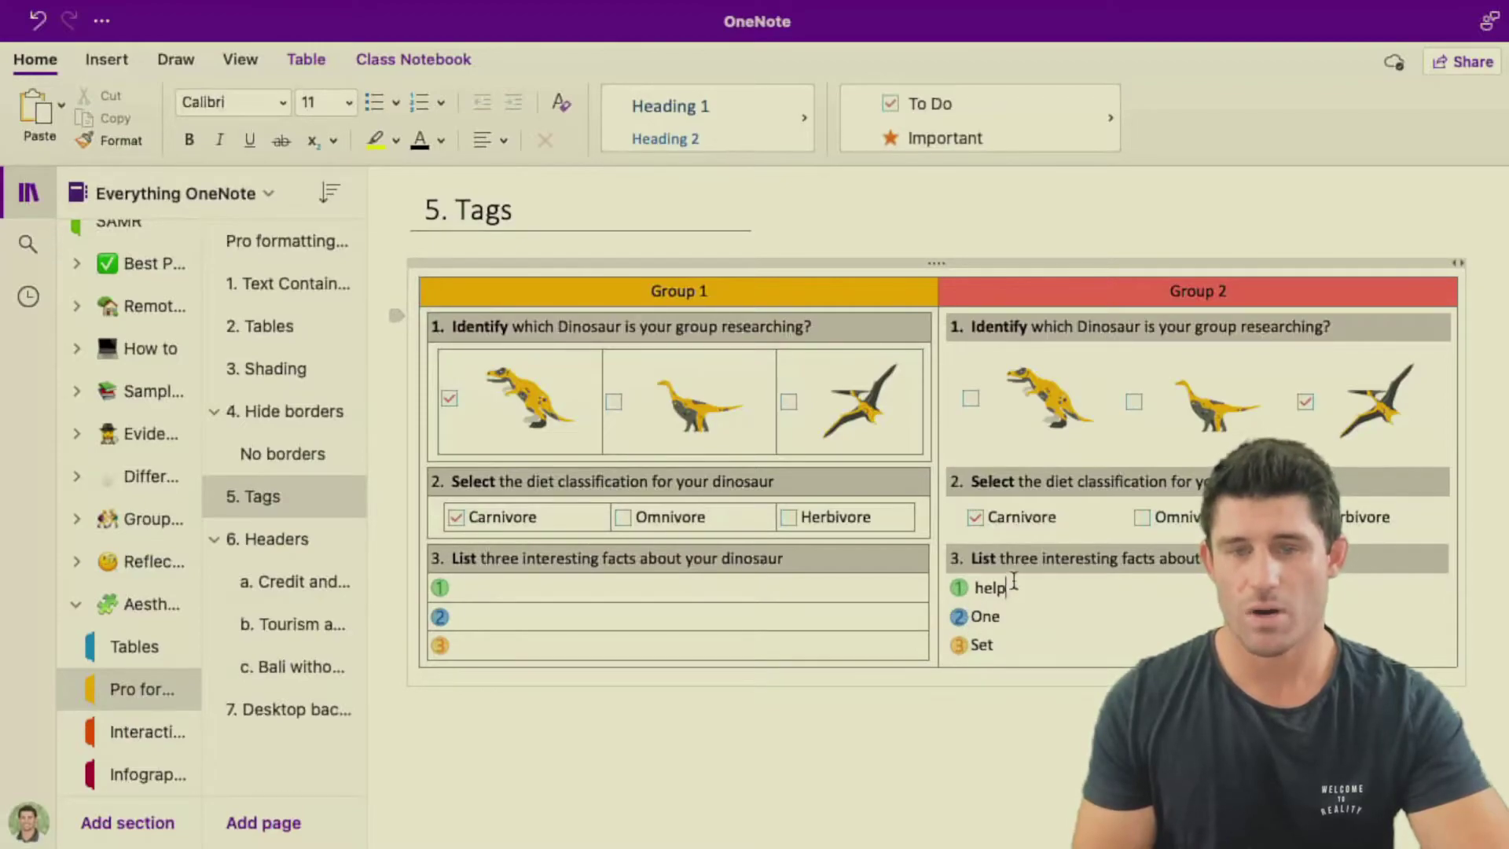
pyautogui.press('BackSpace')
pyautogui.press('BackSpace')
pyautogui.press('BackSpace')
pyautogui.press('BackSpace')
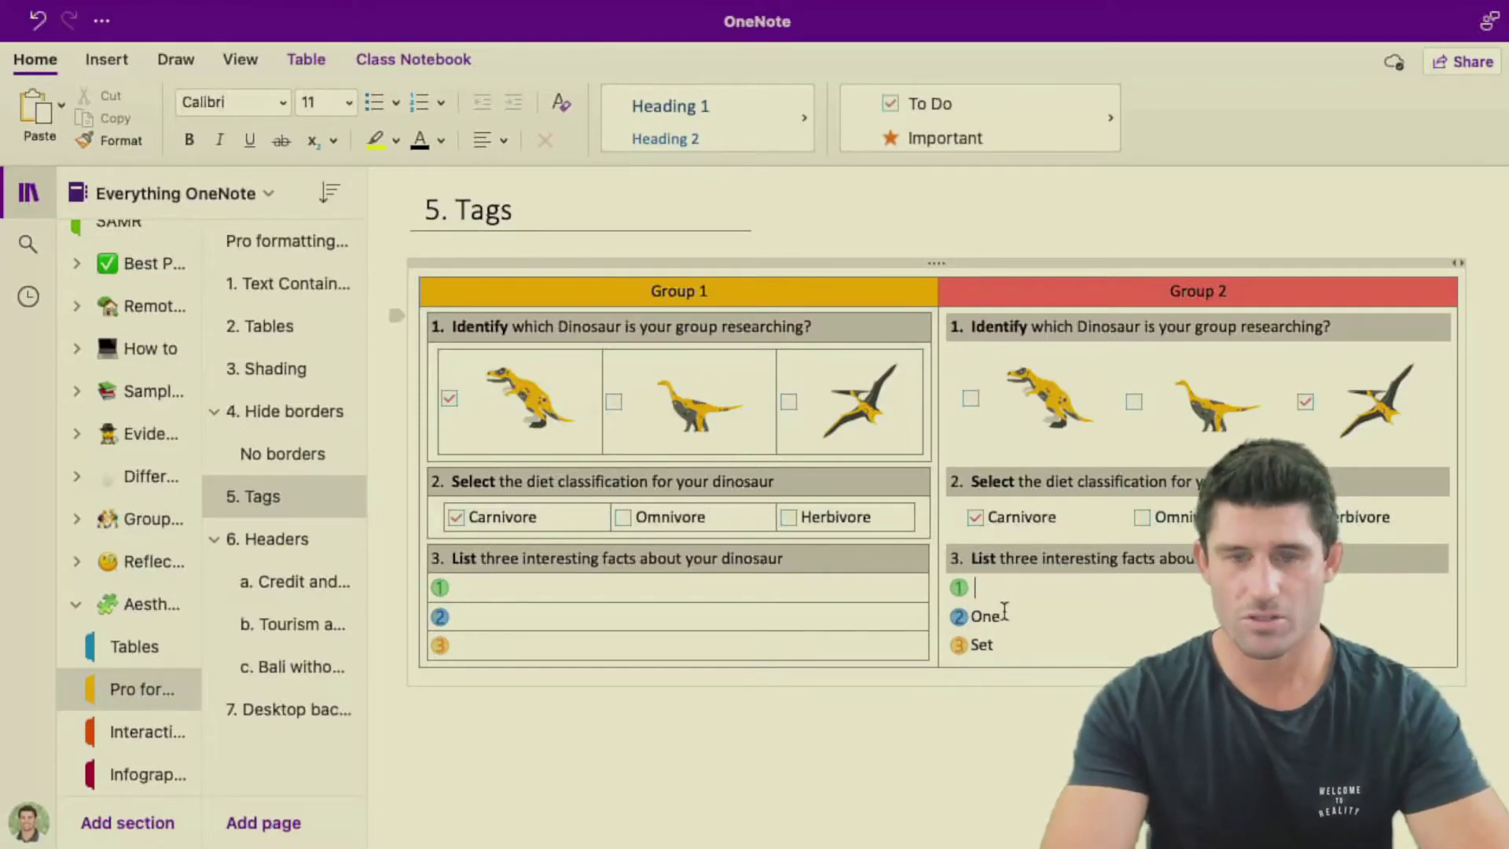
pyautogui.press('BackSpace')
pyautogui.press('BackSpace')
pyautogui.press('BackSpace')
pyautogui.click(998, 634)
pyautogui.press('BackSpace')
pyautogui.press('BackSpace')
pyautogui.press('BackSpace')
pyautogui.click(995, 586)
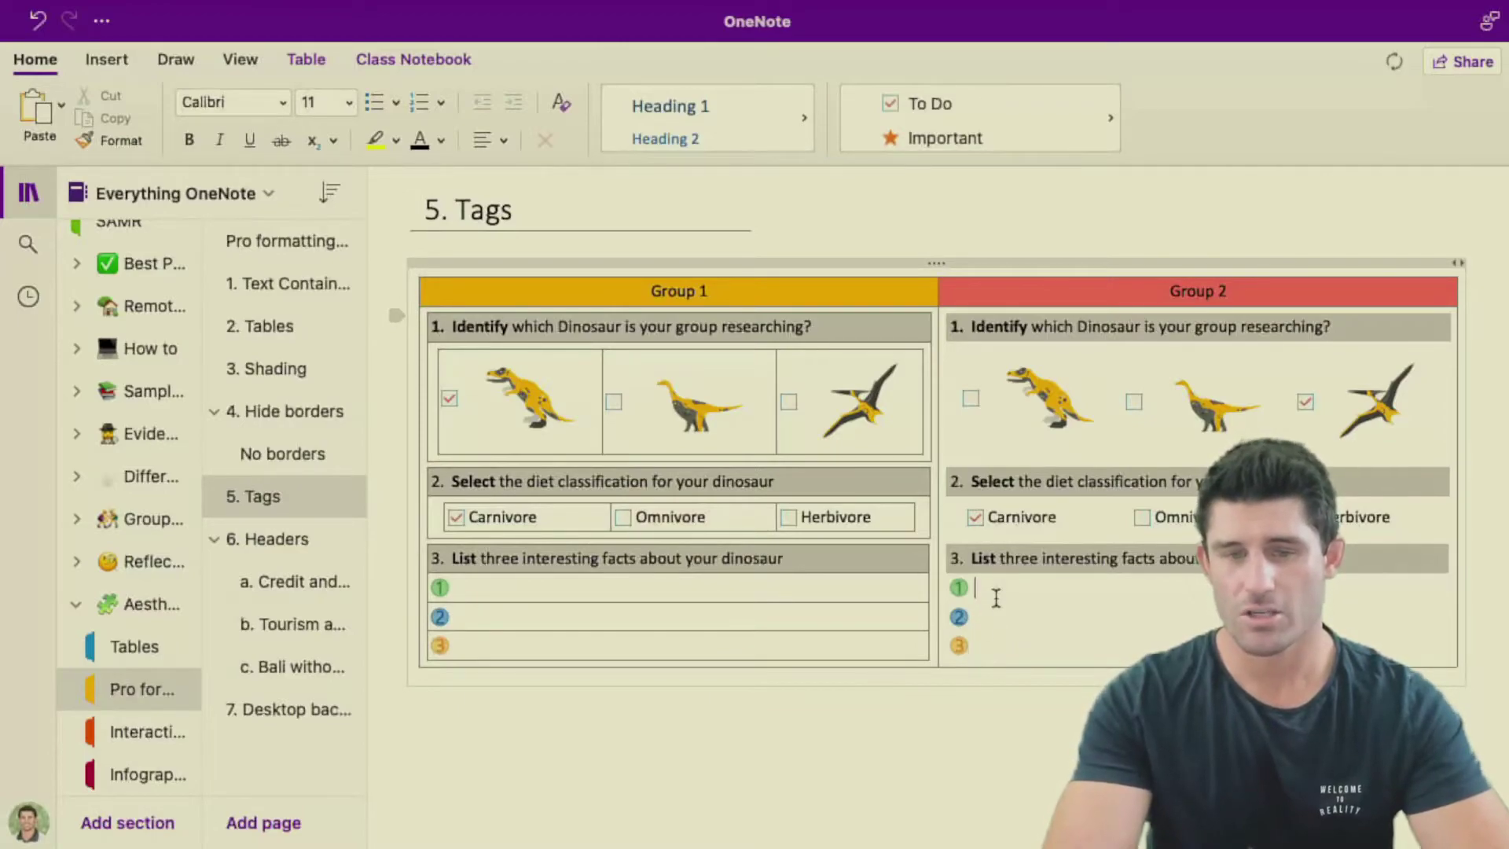
# Shade Group 2's fact rows orange, light orange-red and lavender, then show their borders
pyautogui.click(307, 60)
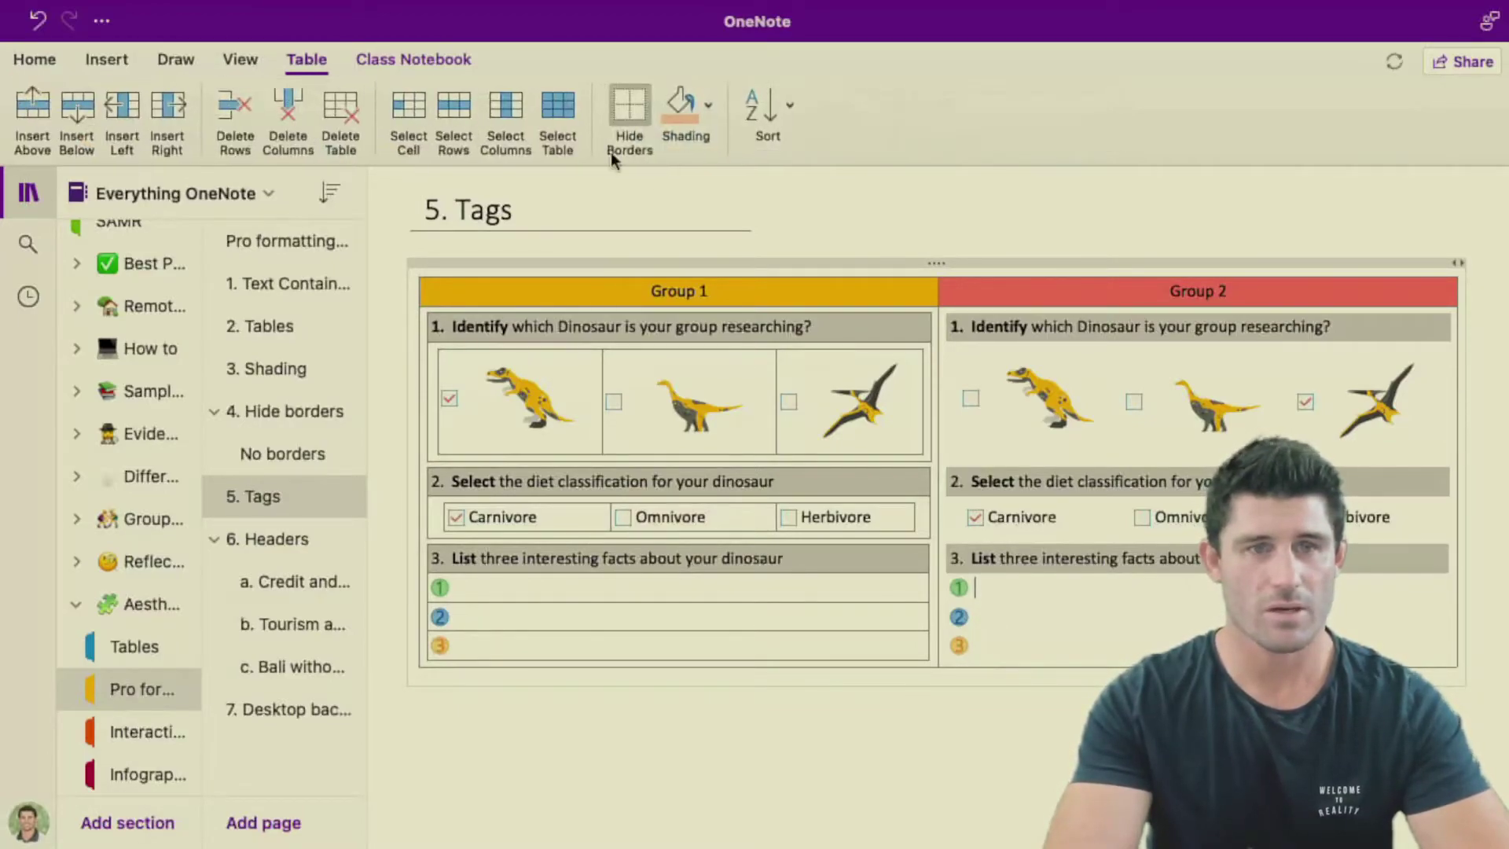
pyautogui.click(682, 108)
pyautogui.click(992, 615)
pyautogui.click(708, 104)
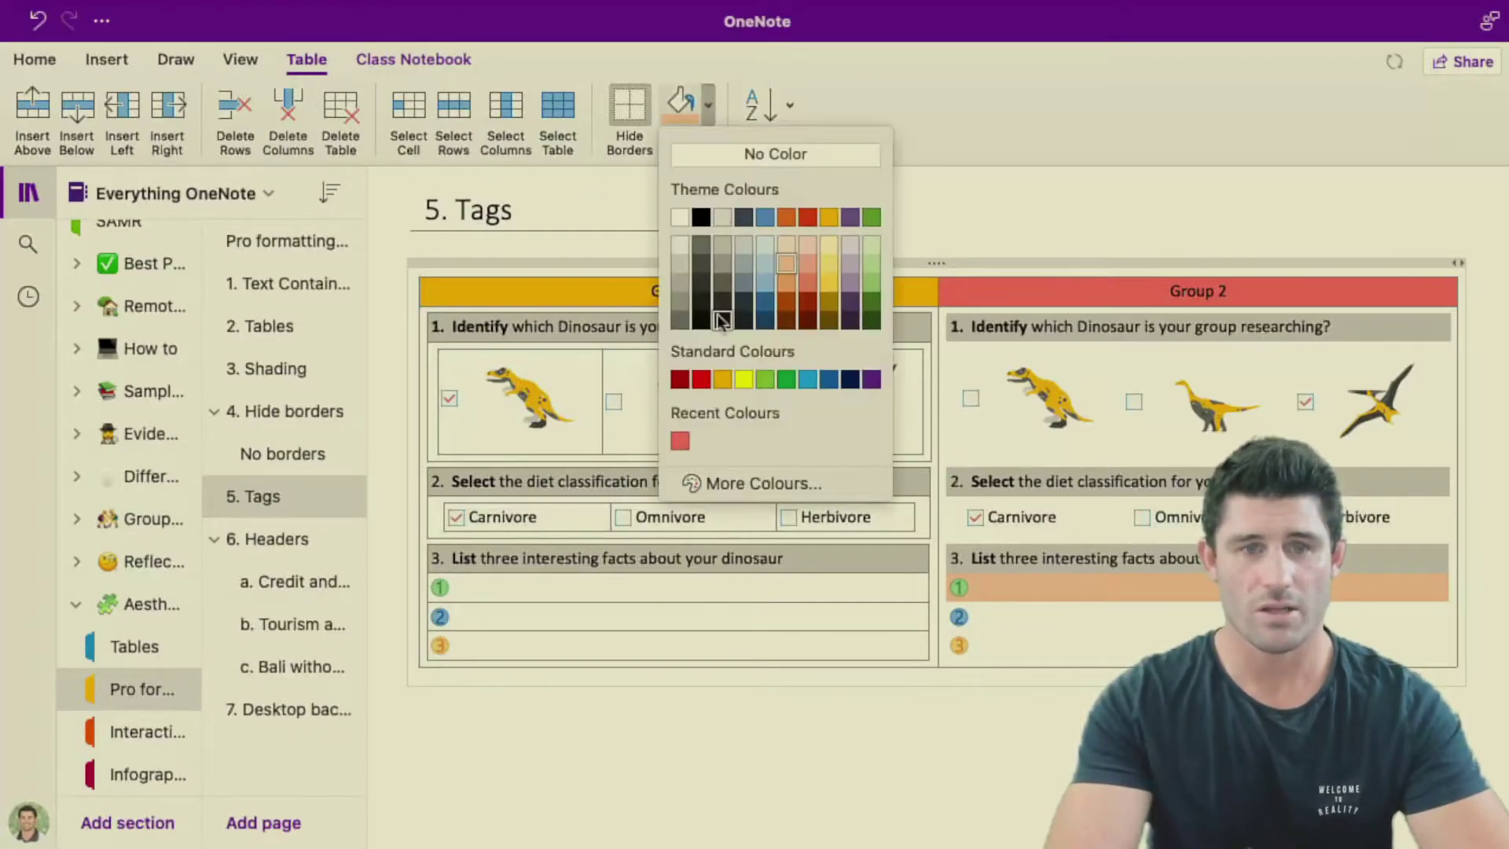
pyautogui.click(798, 259)
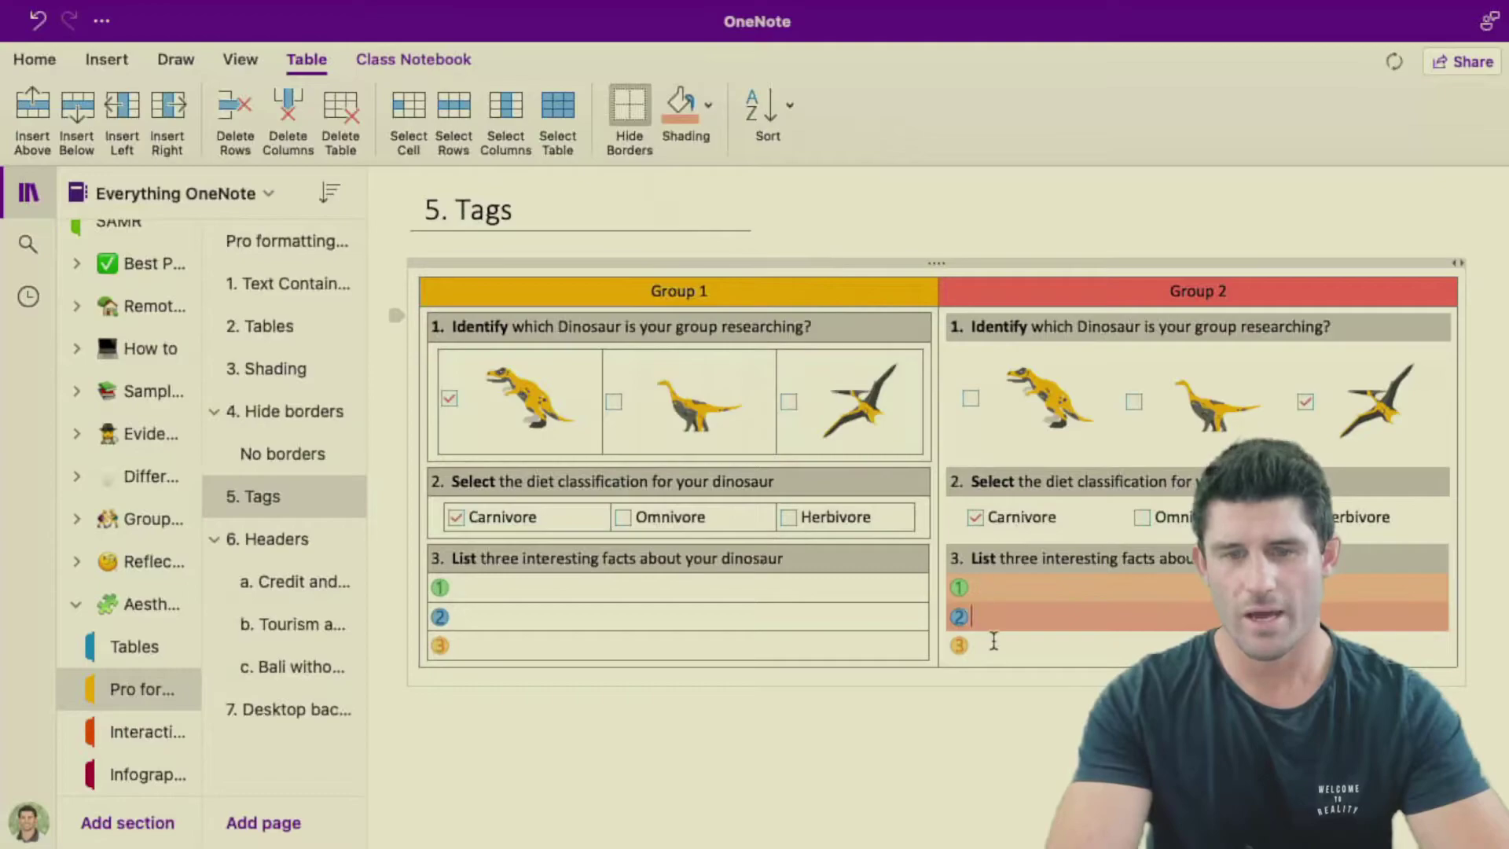
pyautogui.click(708, 106)
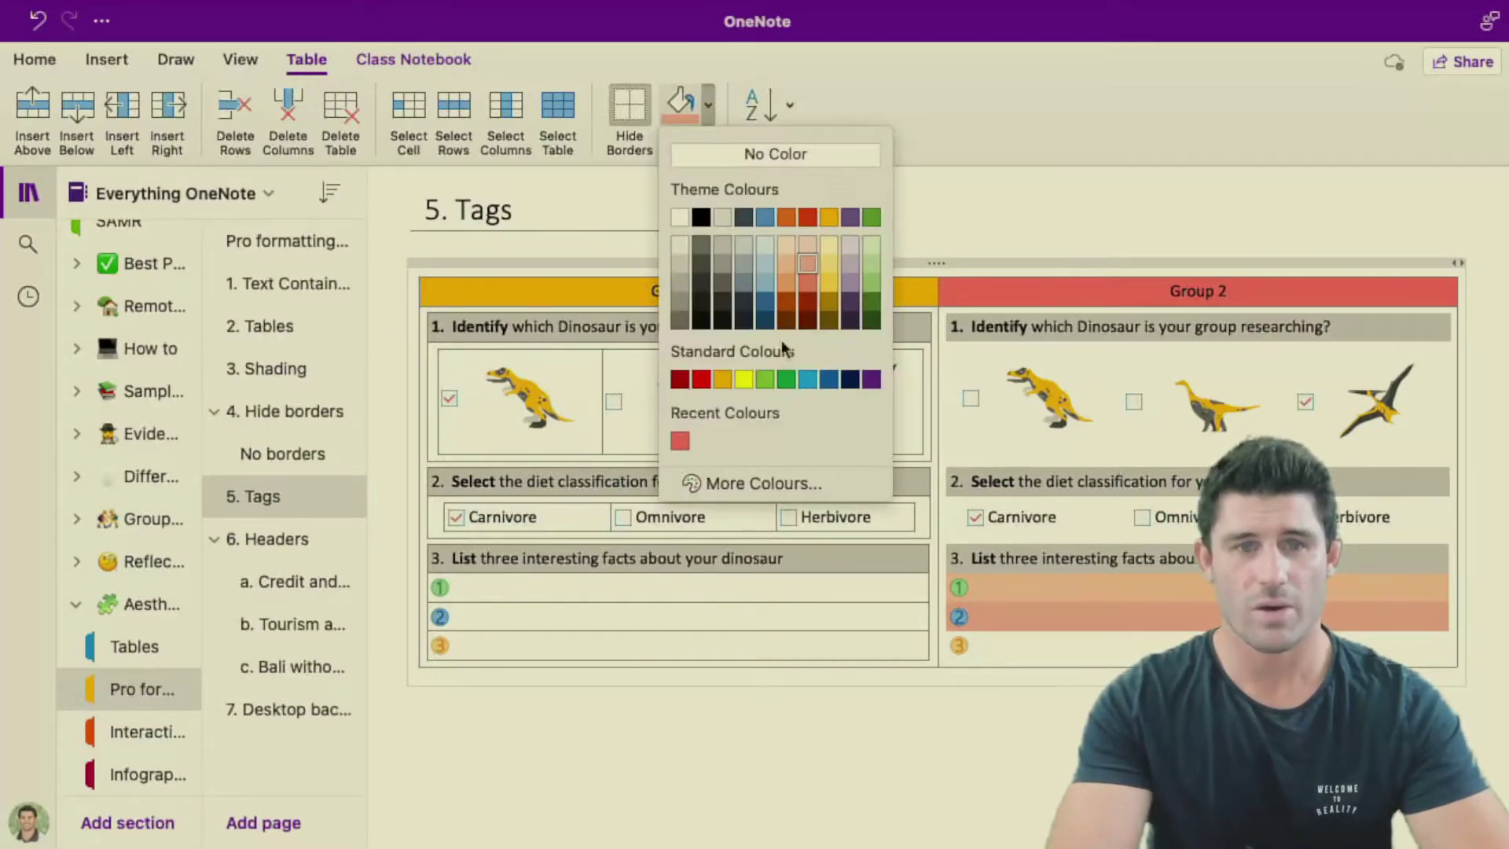
pyautogui.click(850, 263)
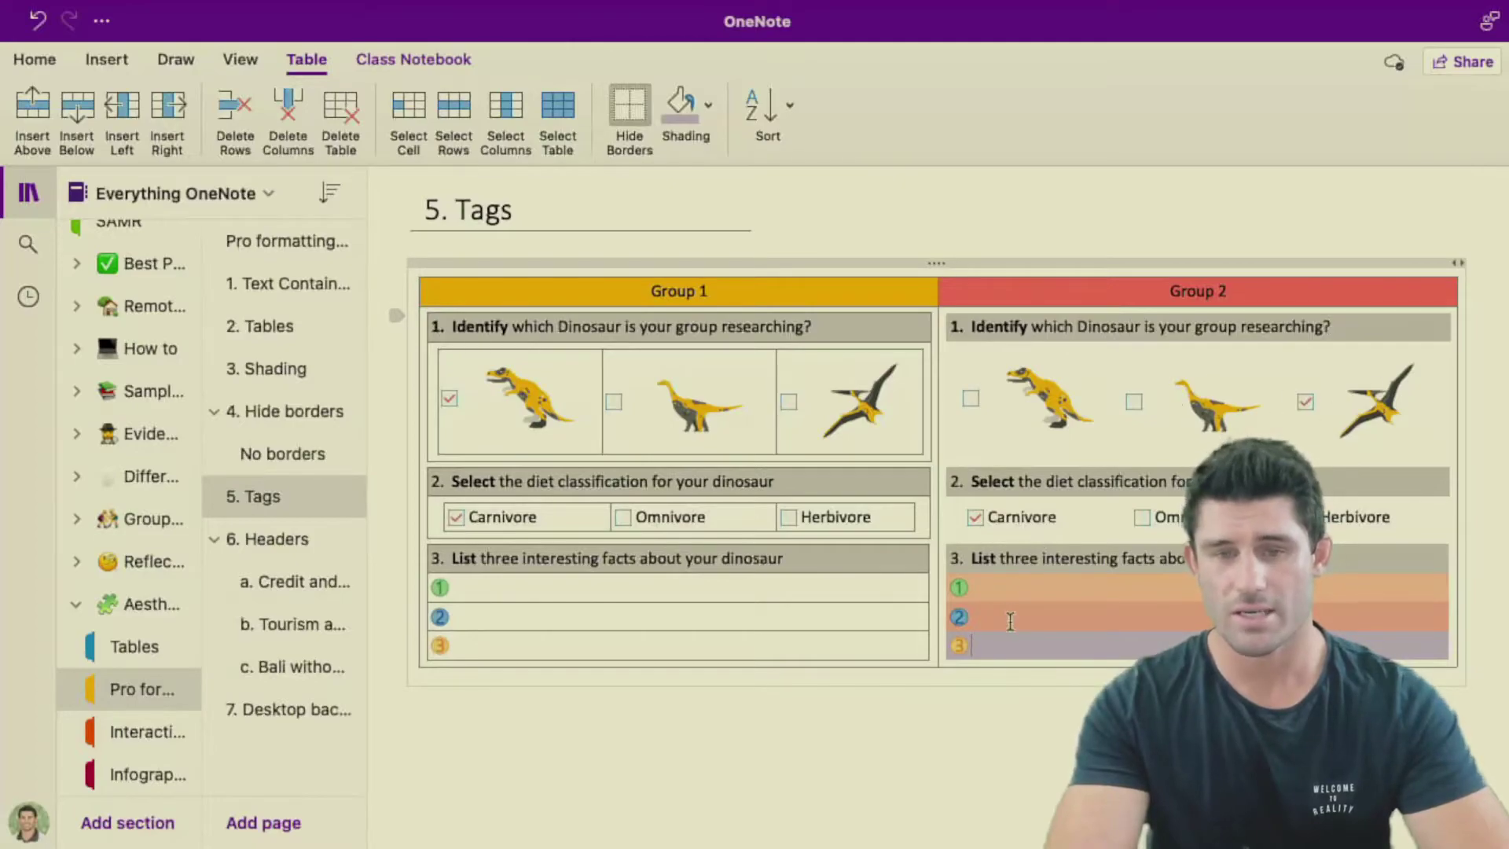
pyautogui.moveTo(1007, 646); pyautogui.dragTo(969, 564)
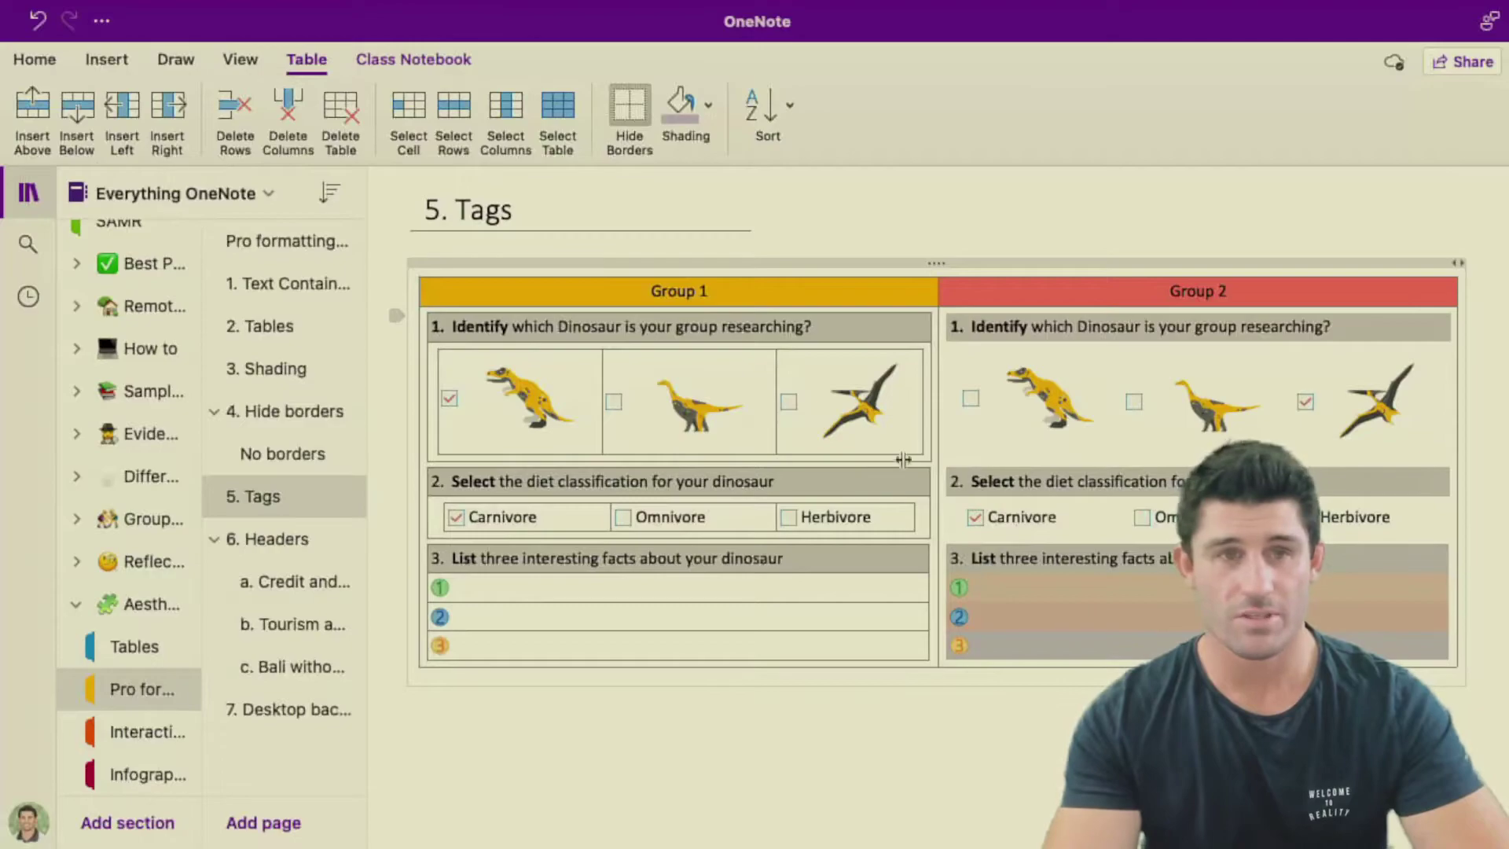
pyautogui.click(632, 108)
# Set Group 2's fact row shading to No Color, then go to the 6. Headers page
pyautogui.click(1050, 749)
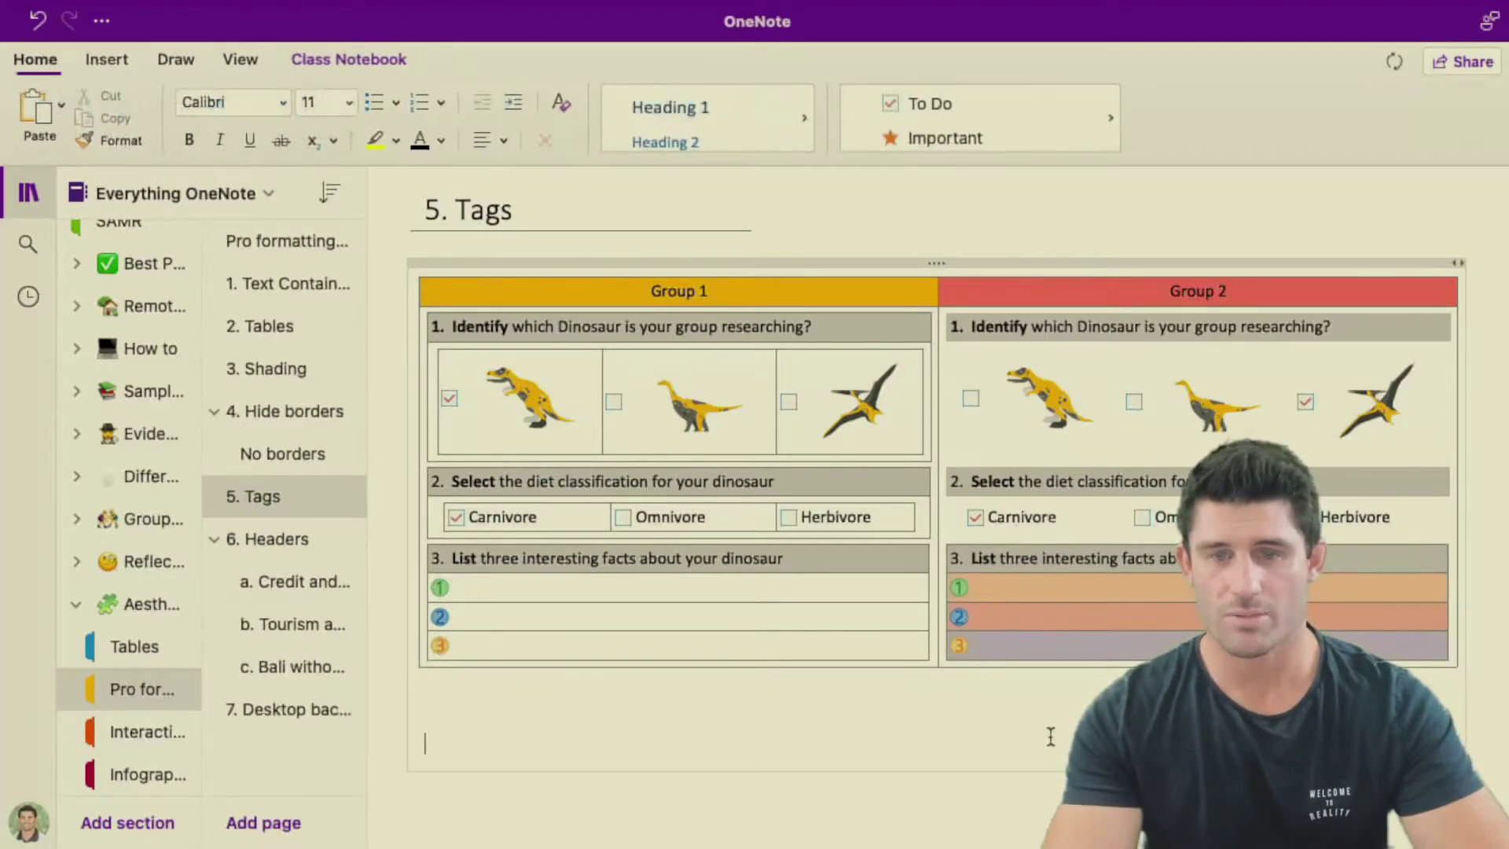
pyautogui.click(1053, 649)
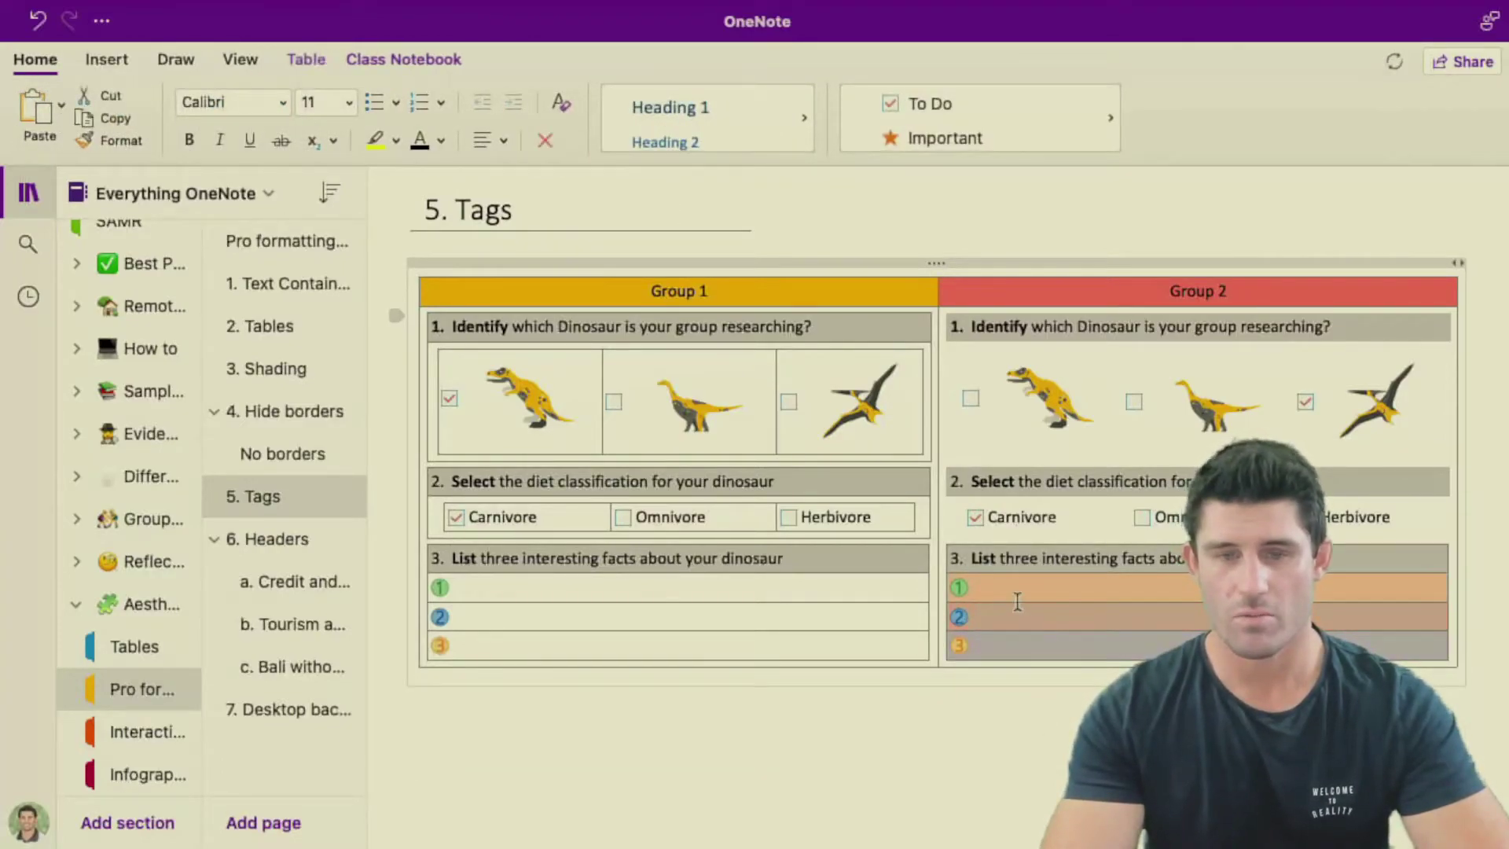
pyautogui.click(306, 58)
pyautogui.click(710, 118)
pyautogui.click(718, 151)
pyautogui.click(1044, 707)
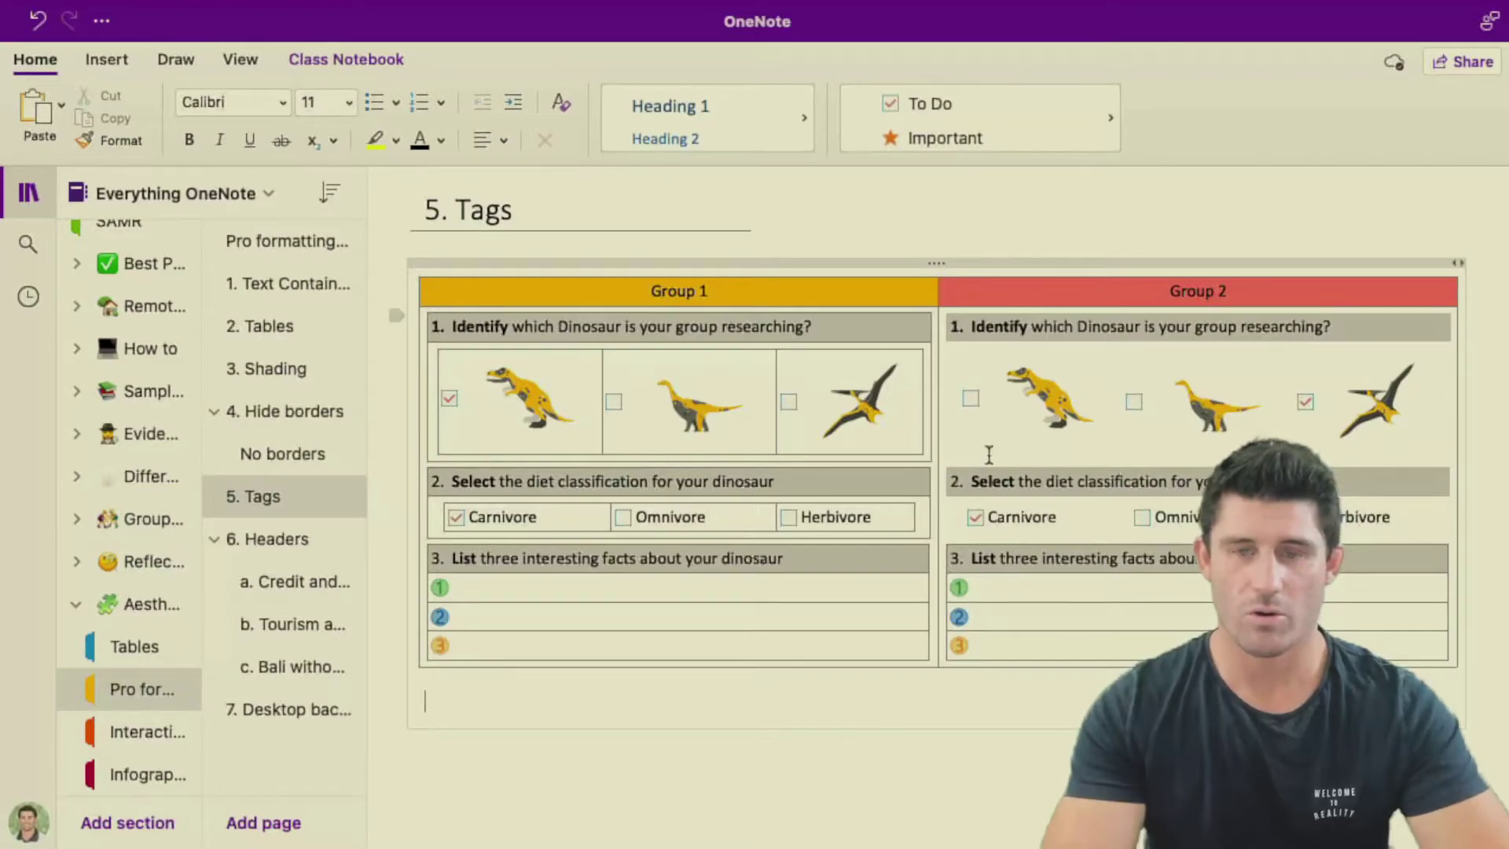
pyautogui.click(267, 538)
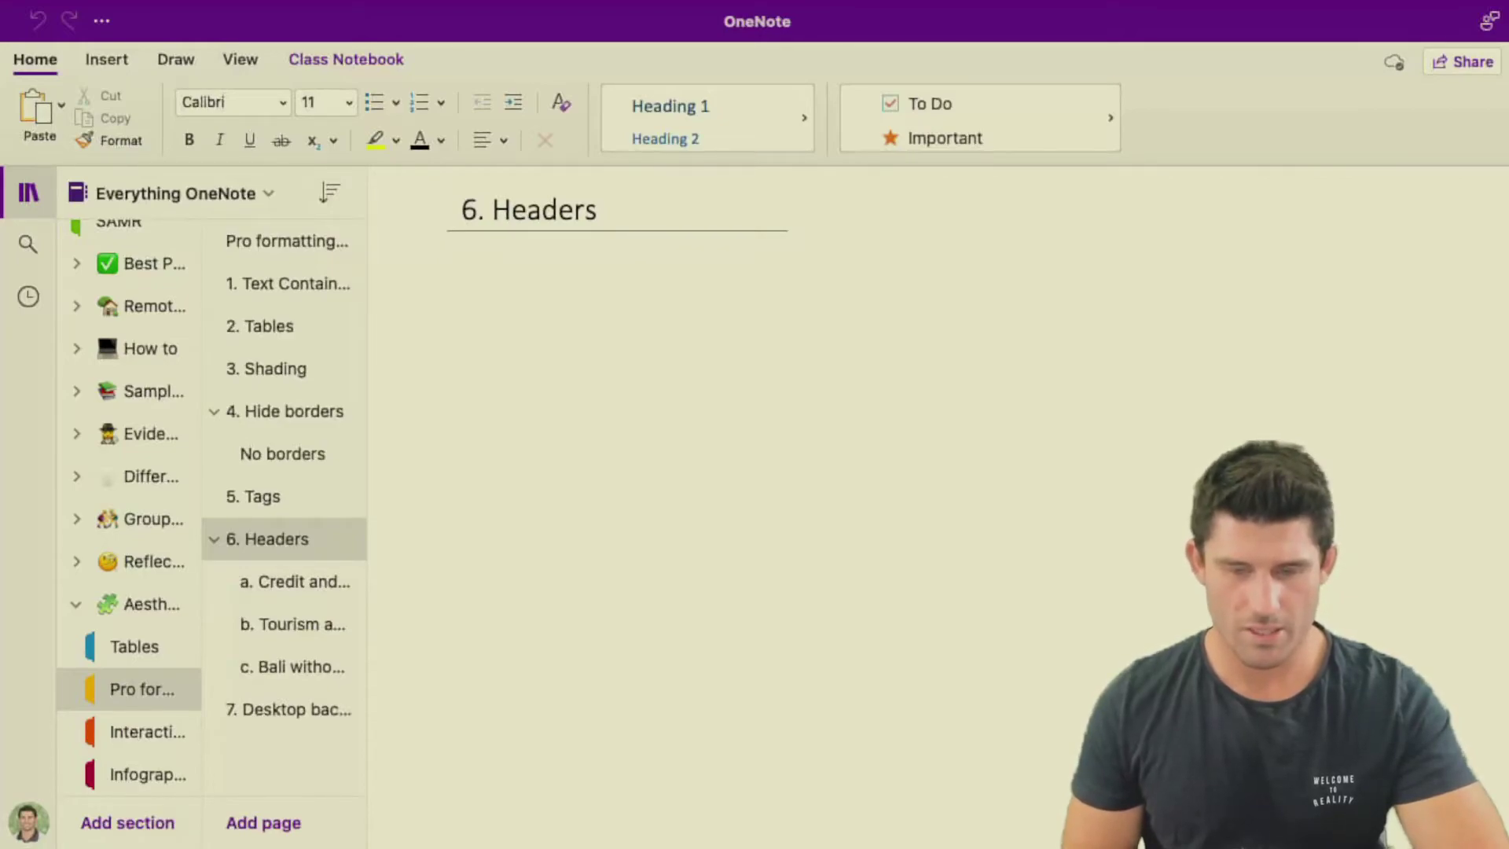
# Drop a blue wave banner image onto the page and stretch it across behind the title
pyautogui.moveTo(1021, 708); pyautogui.dragTo(597, 358)
pyautogui.click(674, 306)
pyautogui.moveTo(673, 306); pyautogui.dragTo(560, 210)
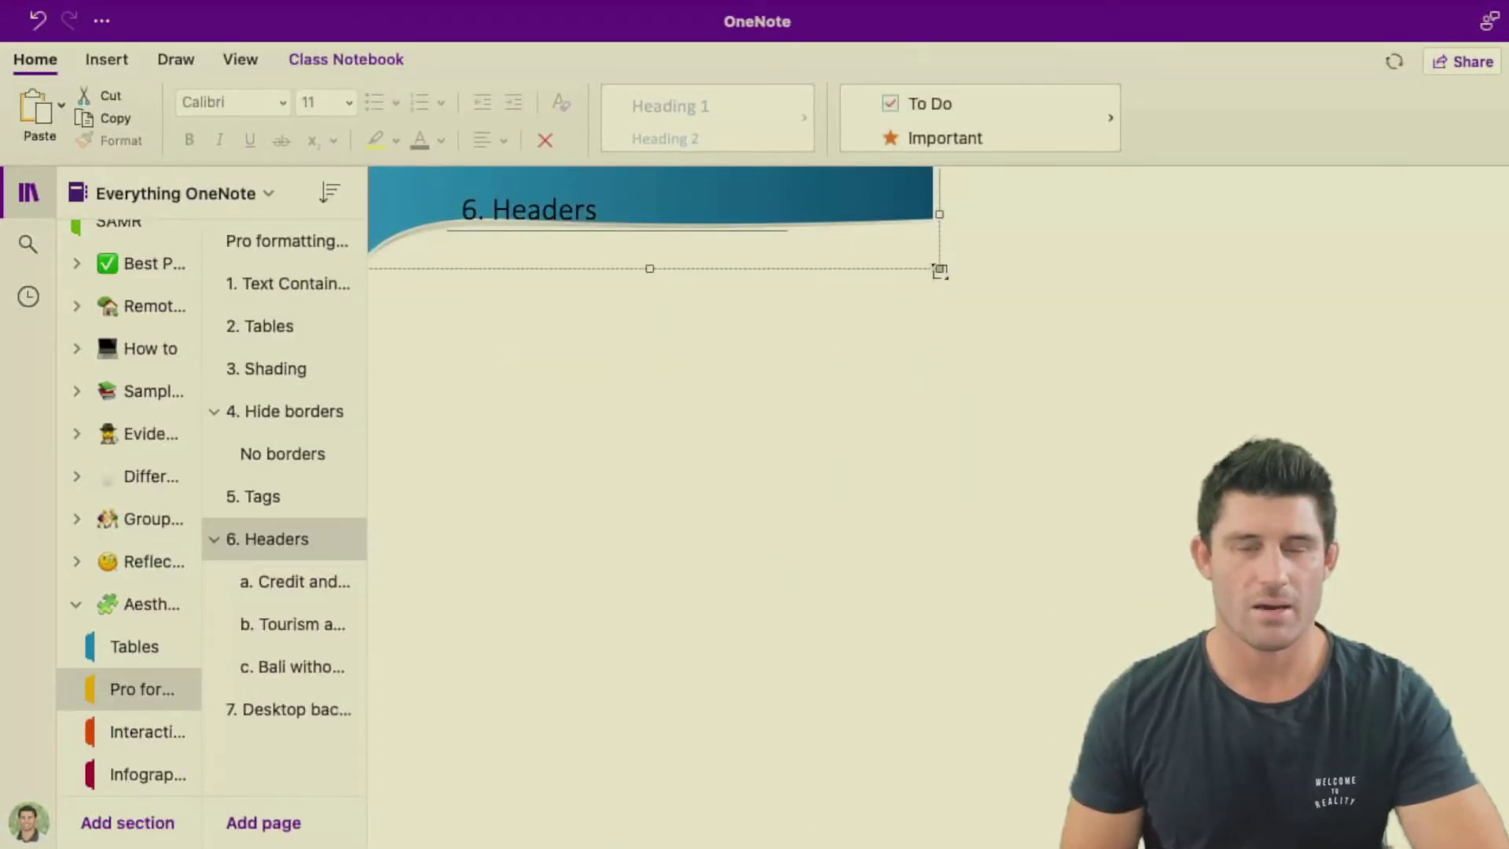
pyautogui.moveTo(936, 269); pyautogui.dragTo(1414, 367)
pyautogui.click(843, 474)
pyautogui.click(440, 422)
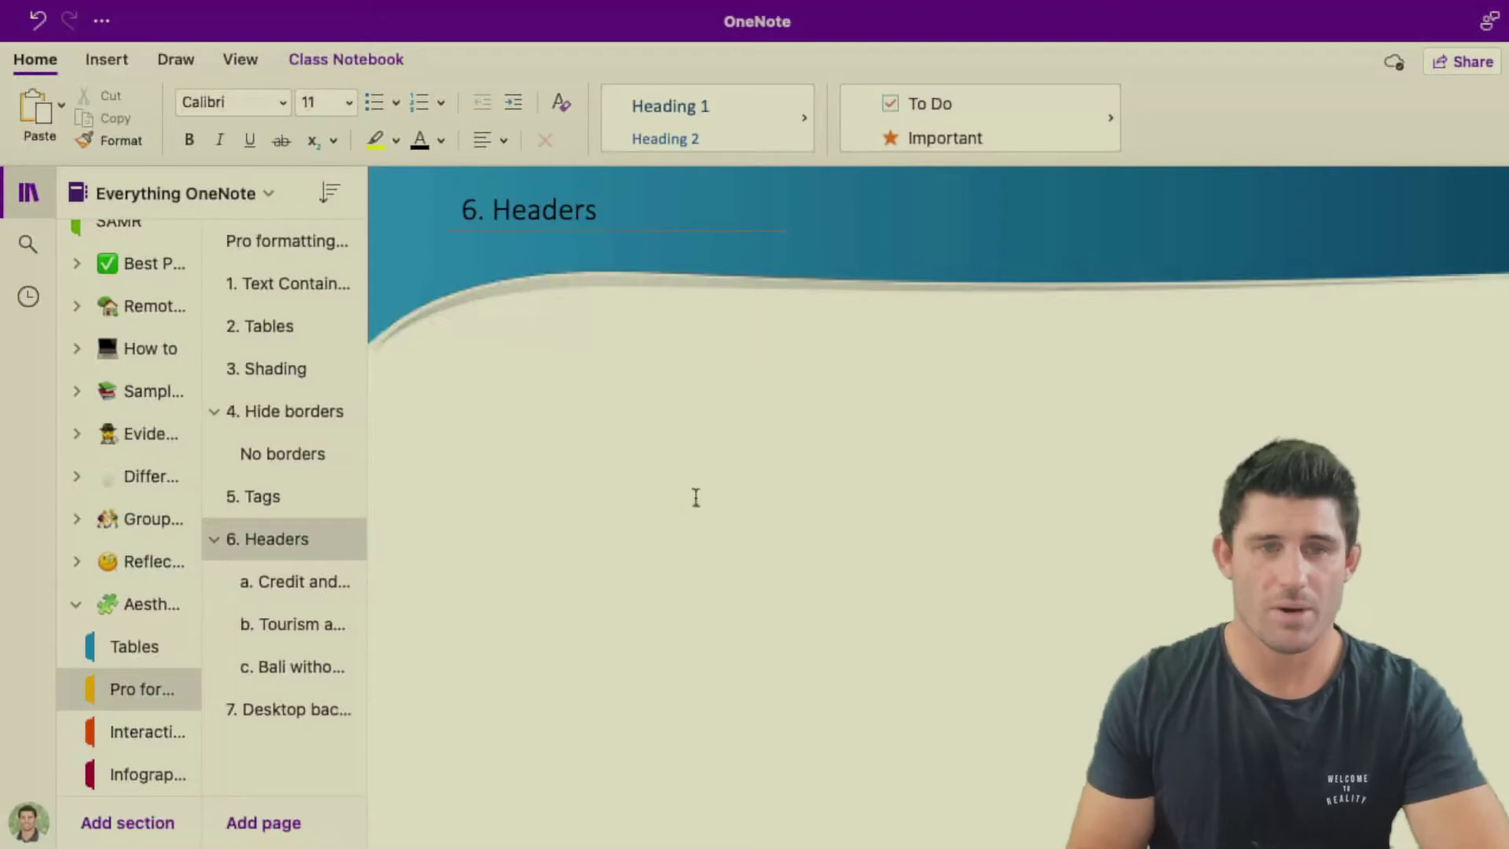
# Move from a. Credit and debt to b. Tourism and the economy and select its island image
pyautogui.click(278, 587)
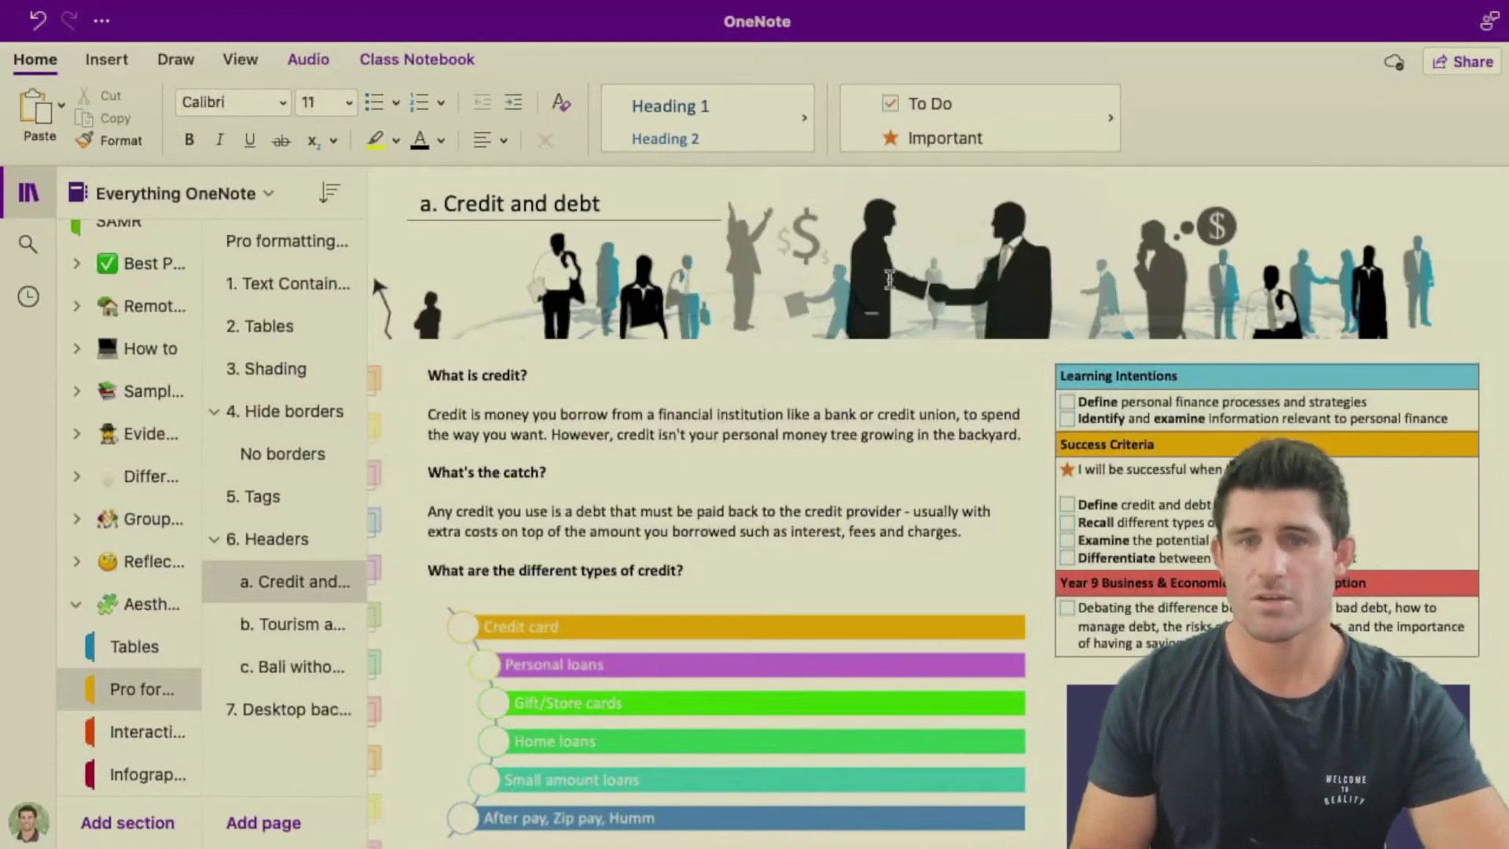
pyautogui.hotkey('ctrl', 'pagedown')
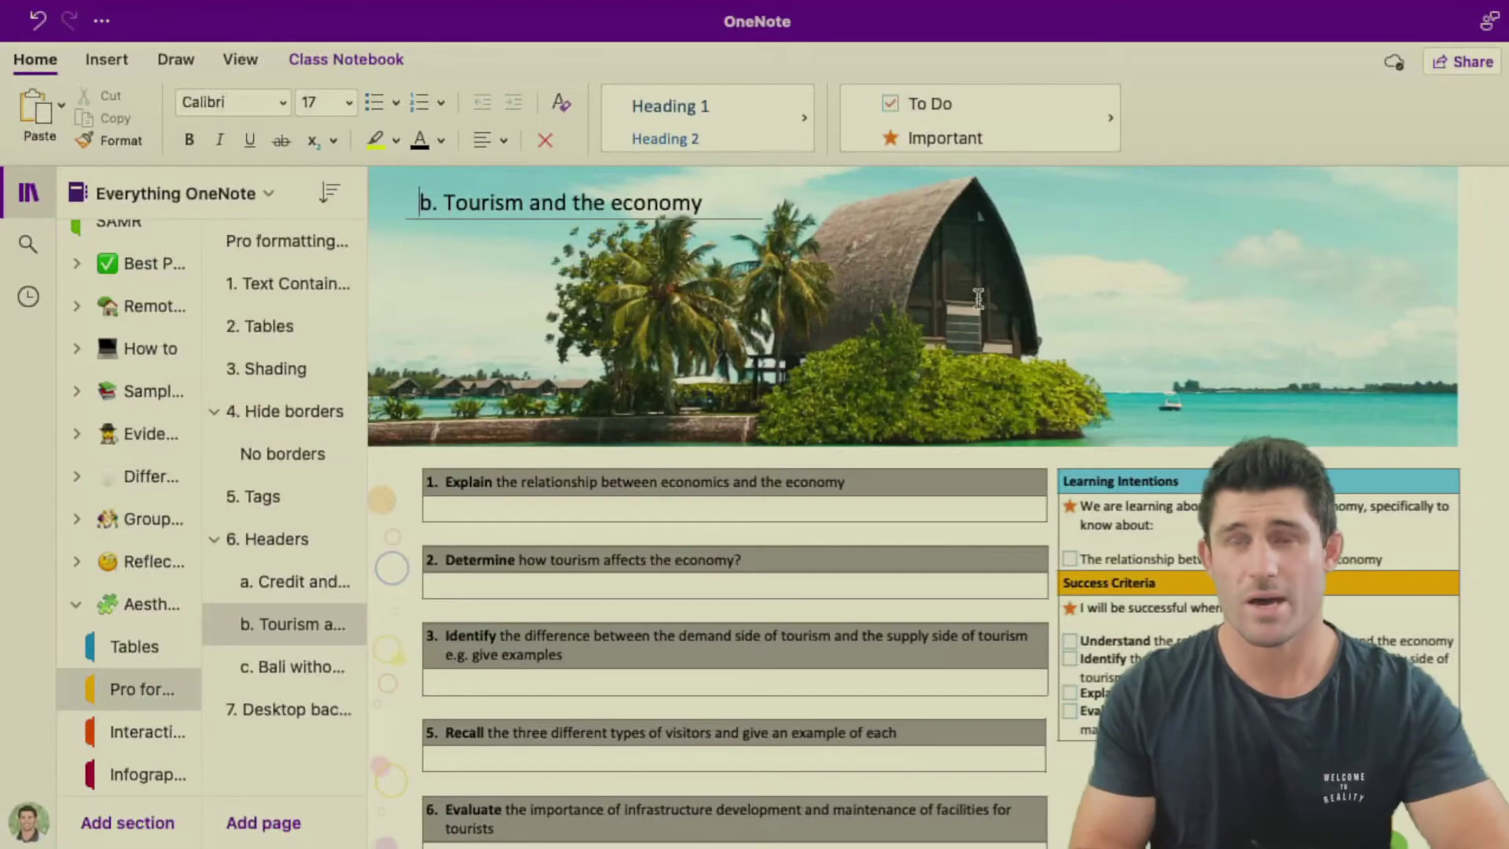
pyautogui.click(832, 274)
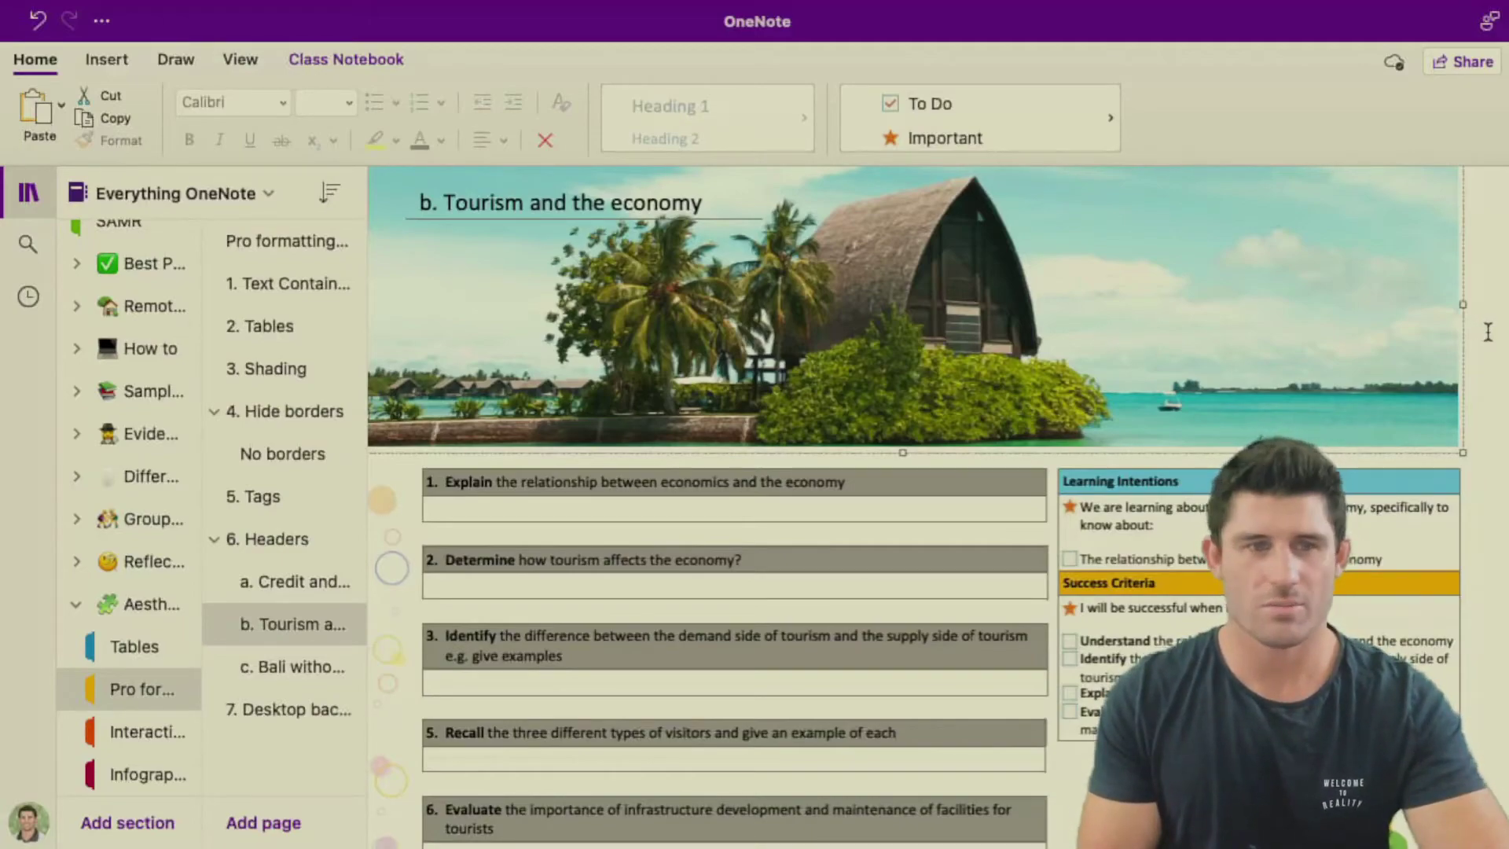
# Make the c. Bali without Tourism title white, then go to 7. Desktop background
pyautogui.click(303, 667)
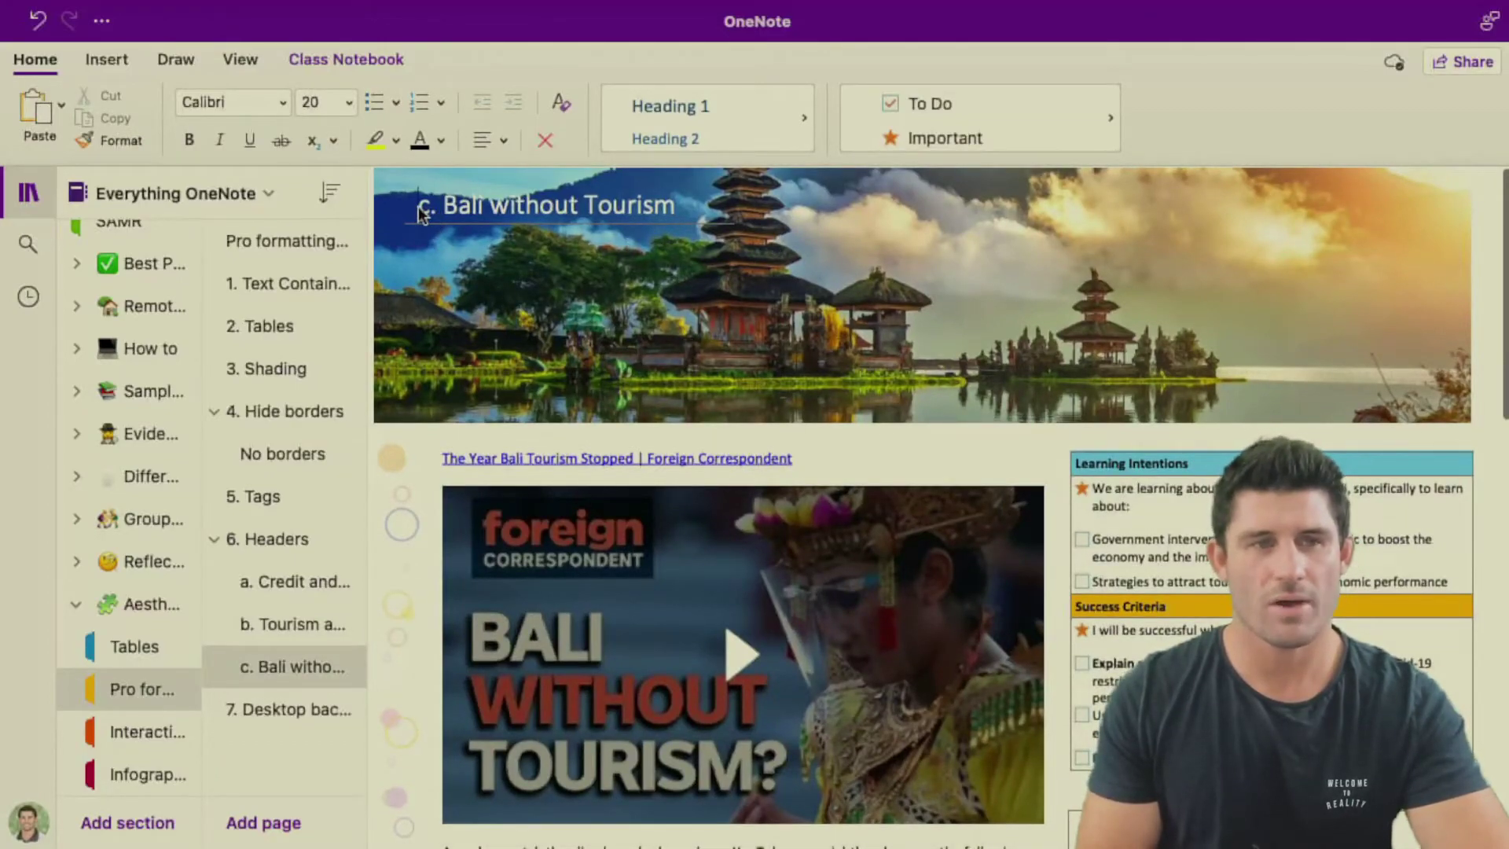
pyautogui.moveTo(422, 206); pyautogui.dragTo(677, 208)
pyautogui.click(535, 247)
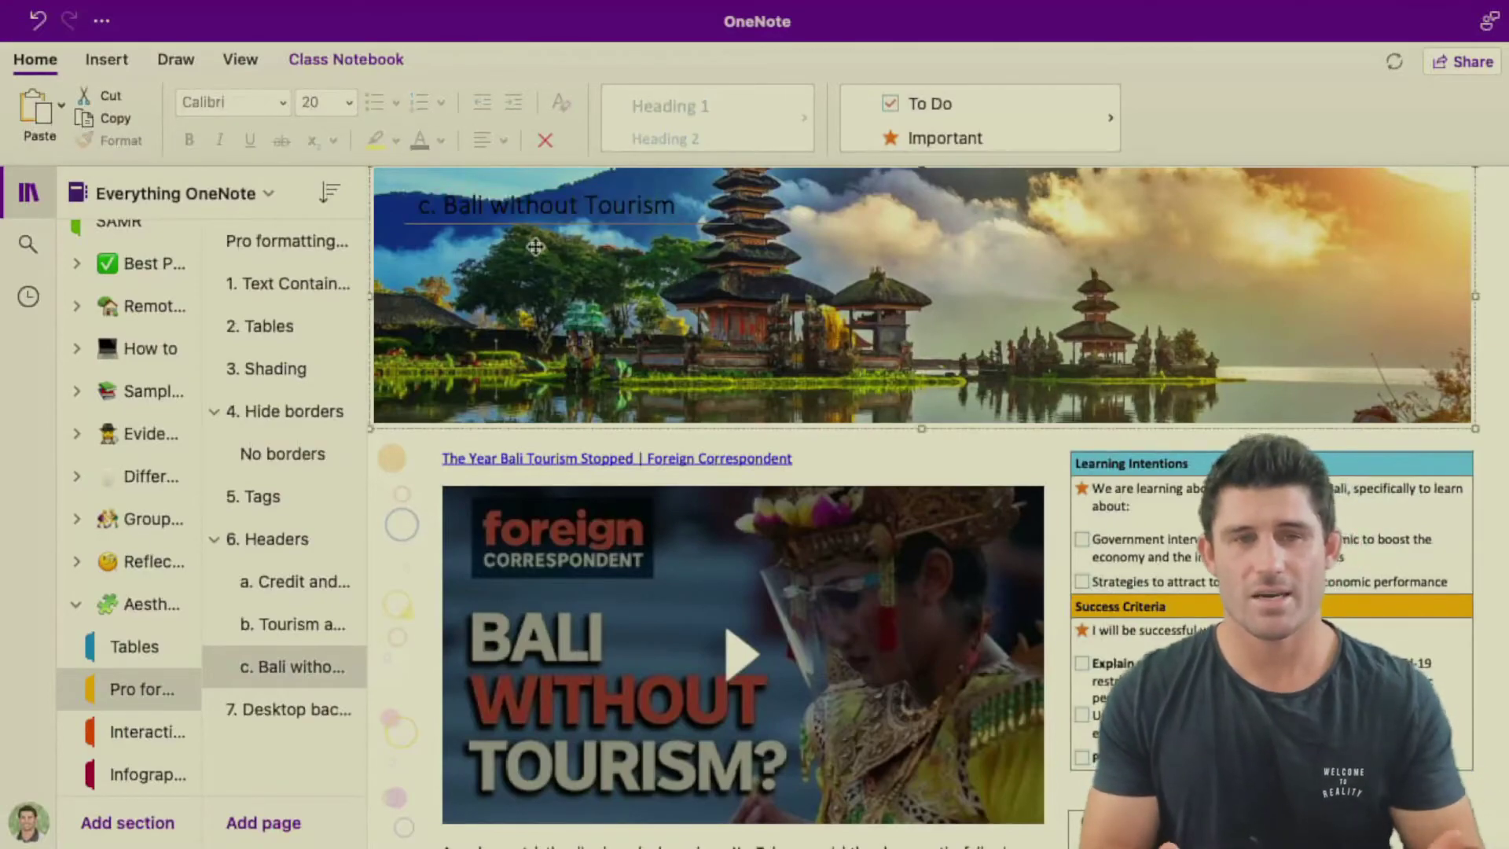
pyautogui.click(524, 206)
pyautogui.moveTo(676, 206); pyautogui.dragTo(421, 205)
pyautogui.click(441, 140)
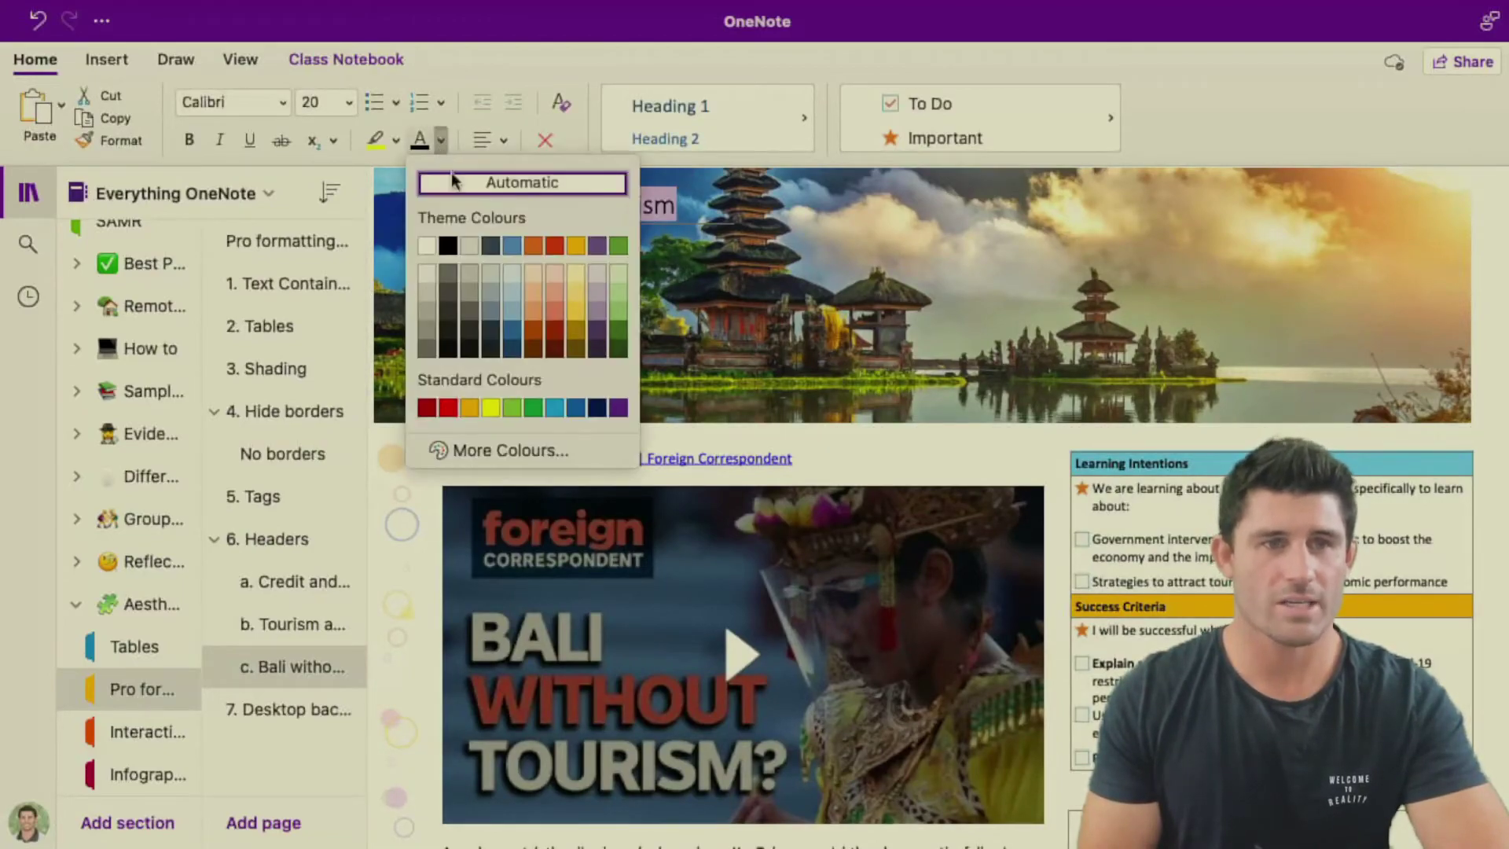
pyautogui.click(427, 245)
pyautogui.click(610, 319)
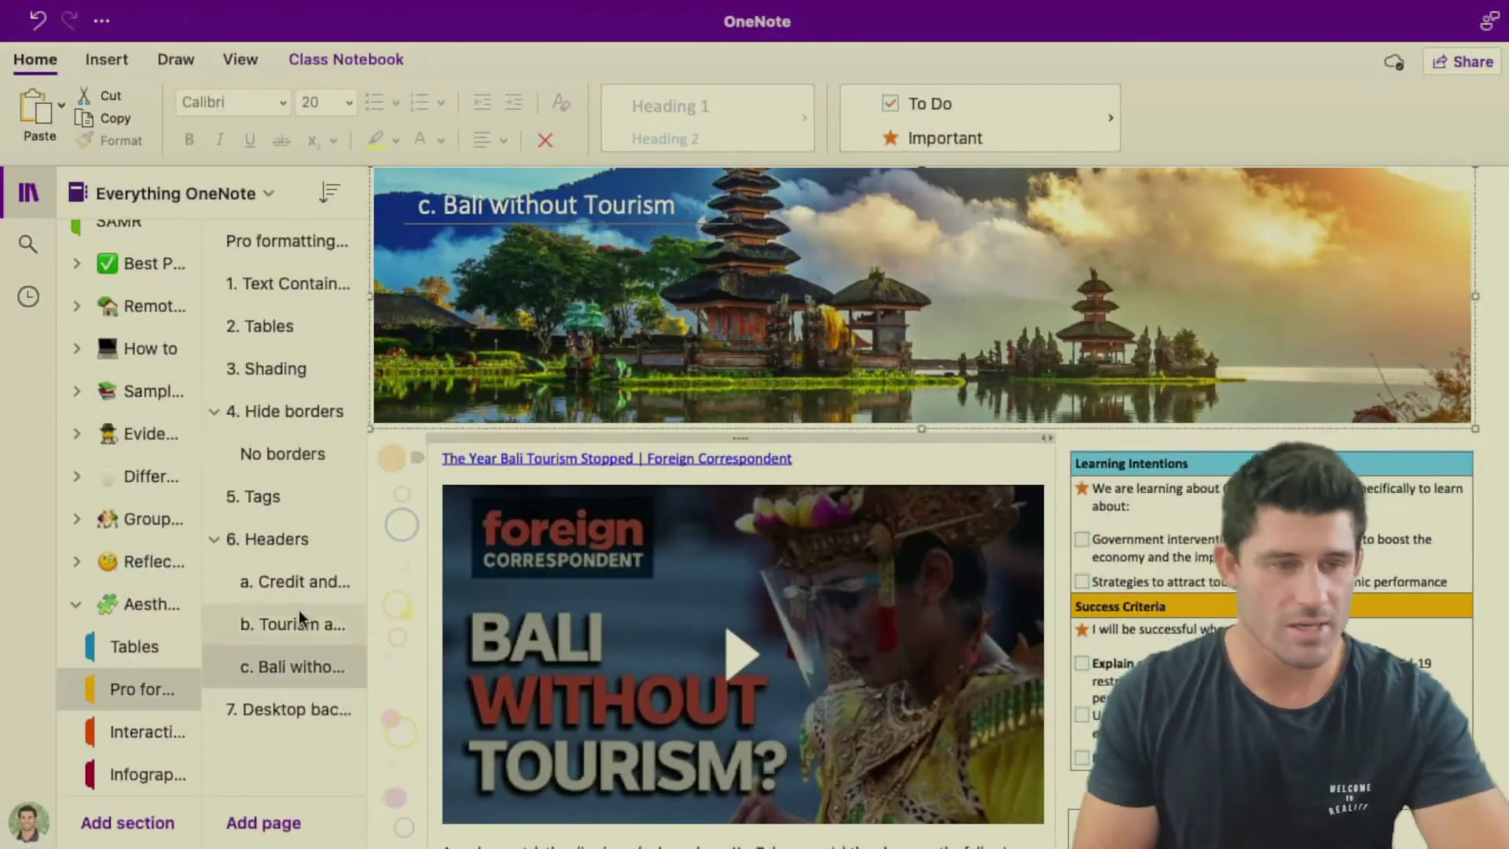
pyautogui.click(289, 709)
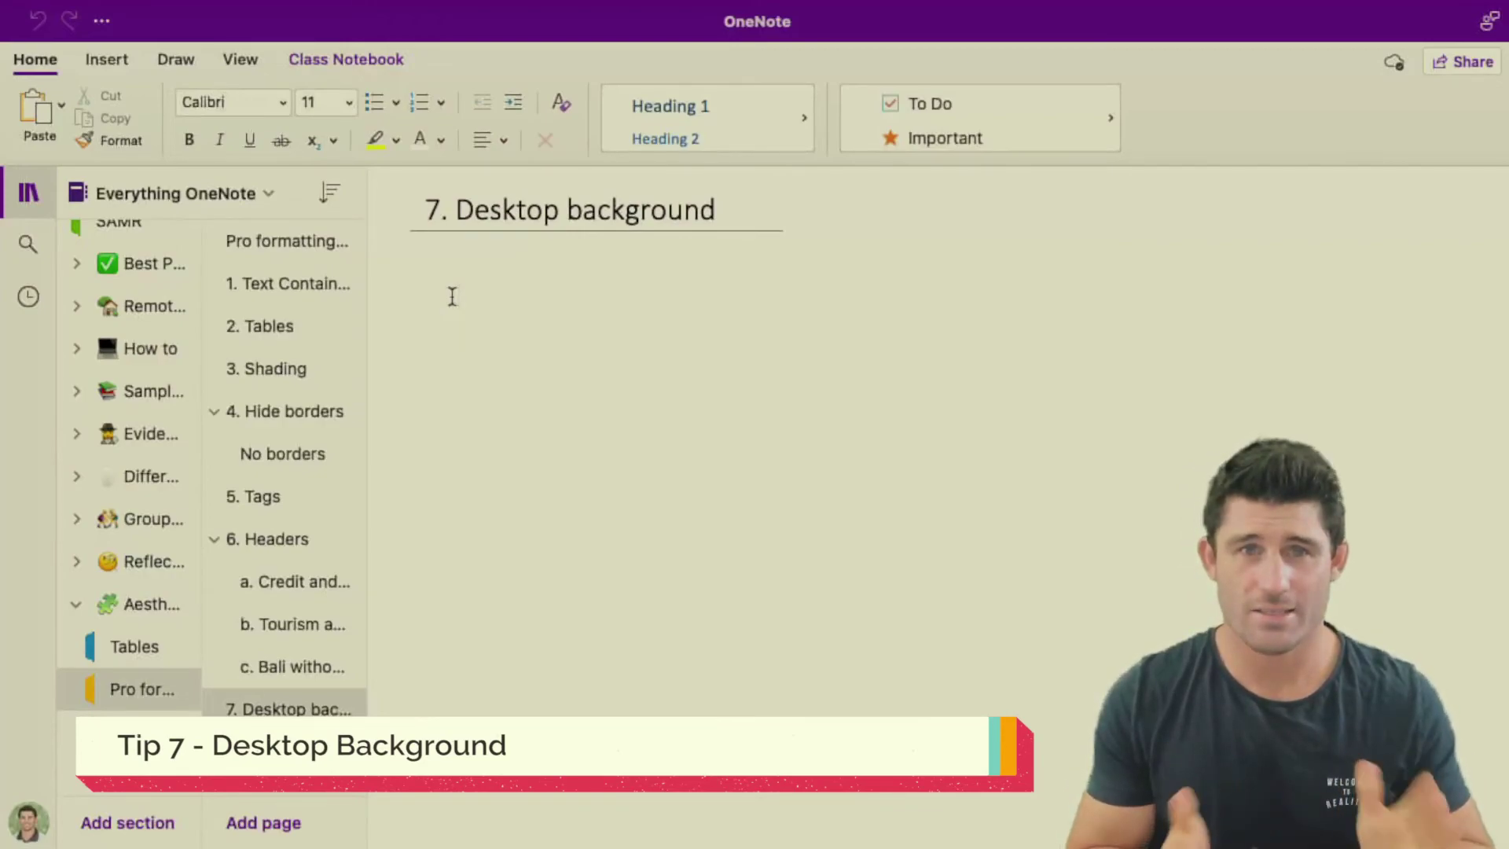
# Drop the Australia states map onto the page, set it as background, and place the caret on QLD
pyautogui.click(452, 296)
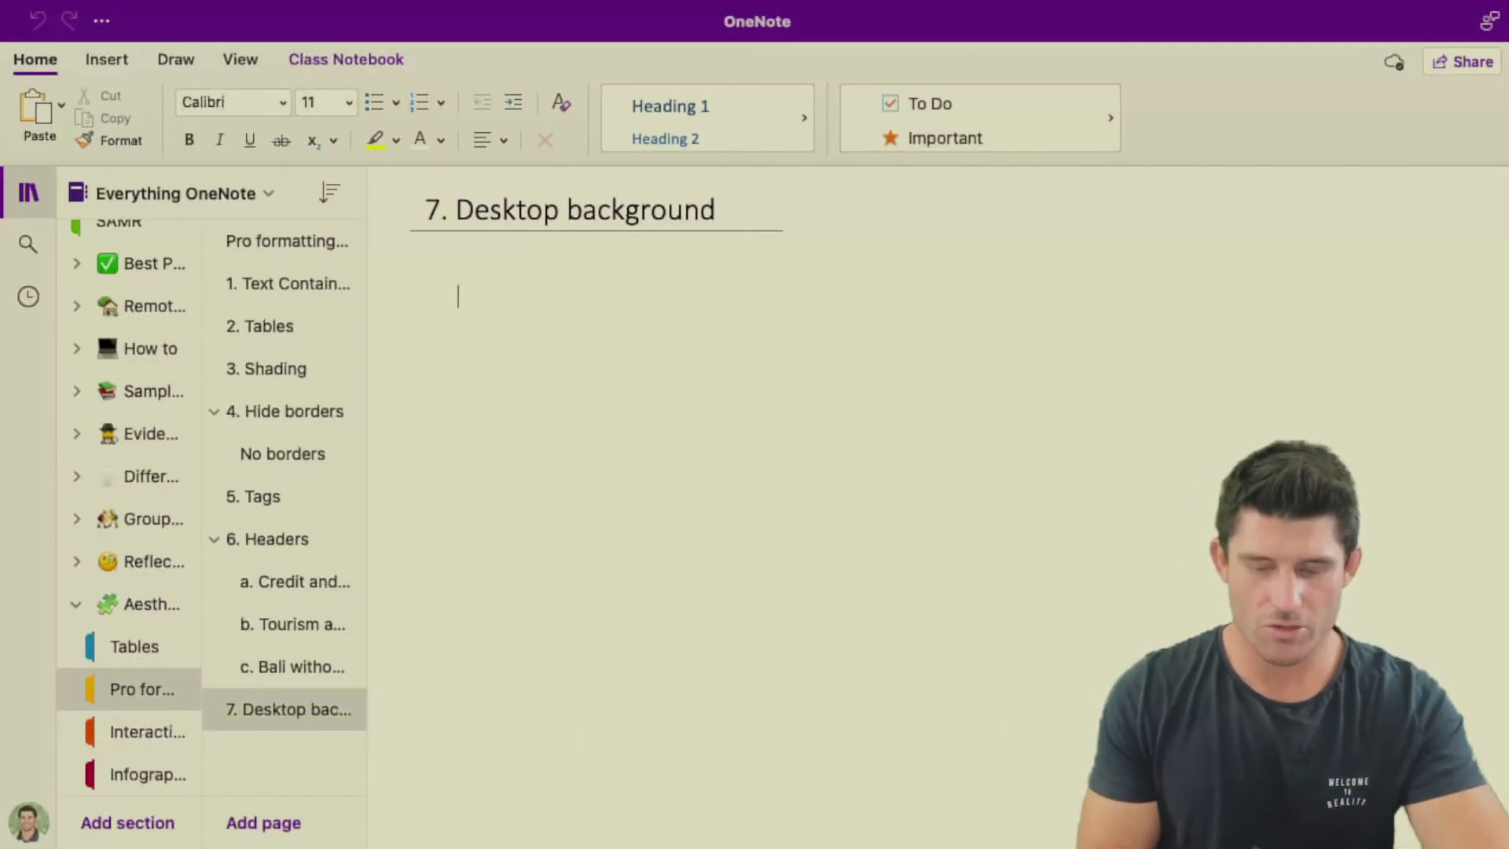
pyautogui.moveTo(766, 848); pyautogui.dragTo(700, 418)
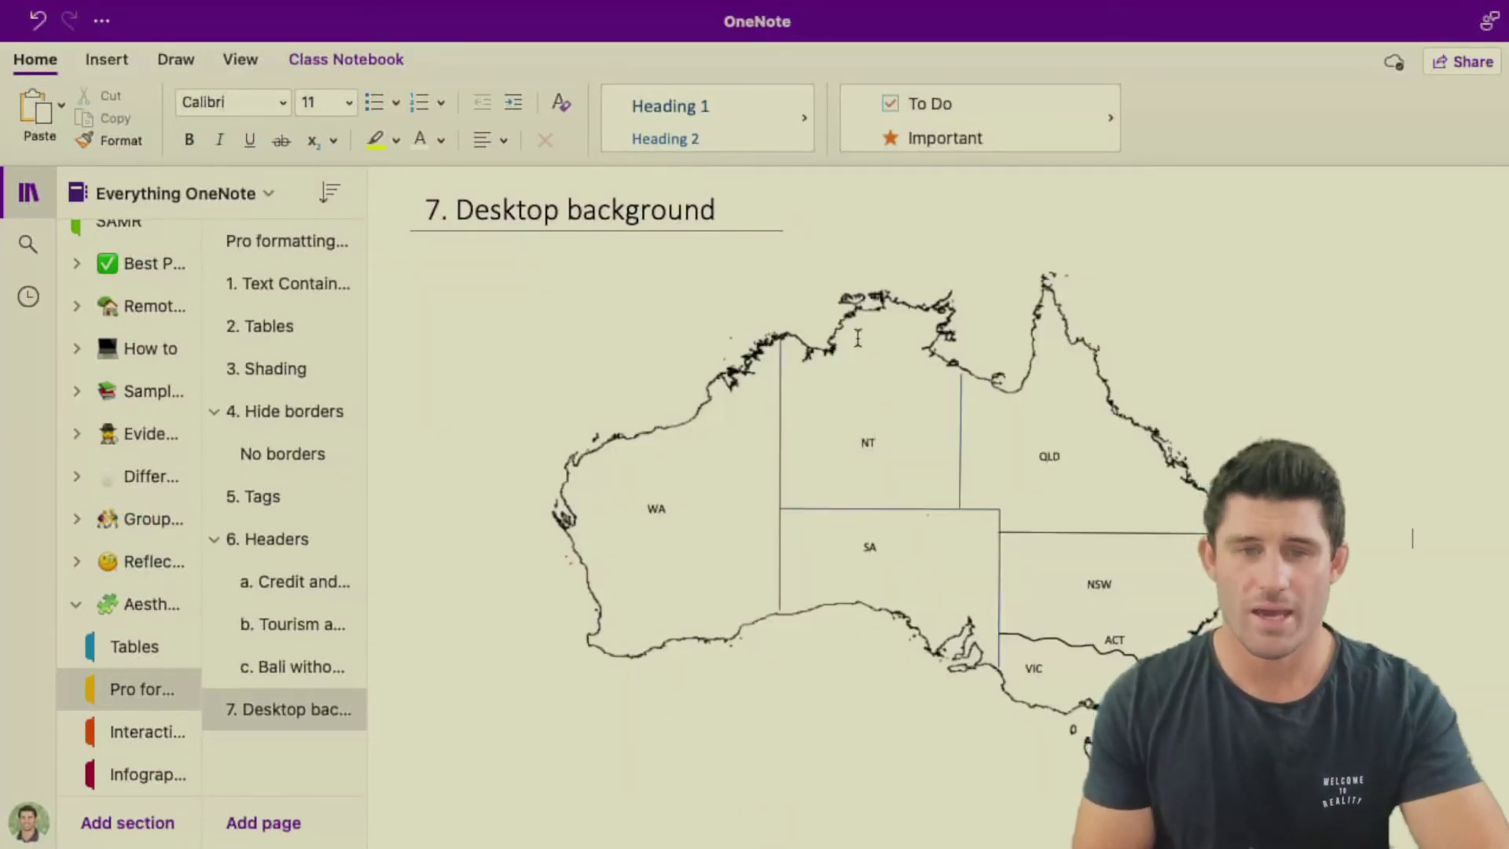
pyautogui.rightClick(851, 390)
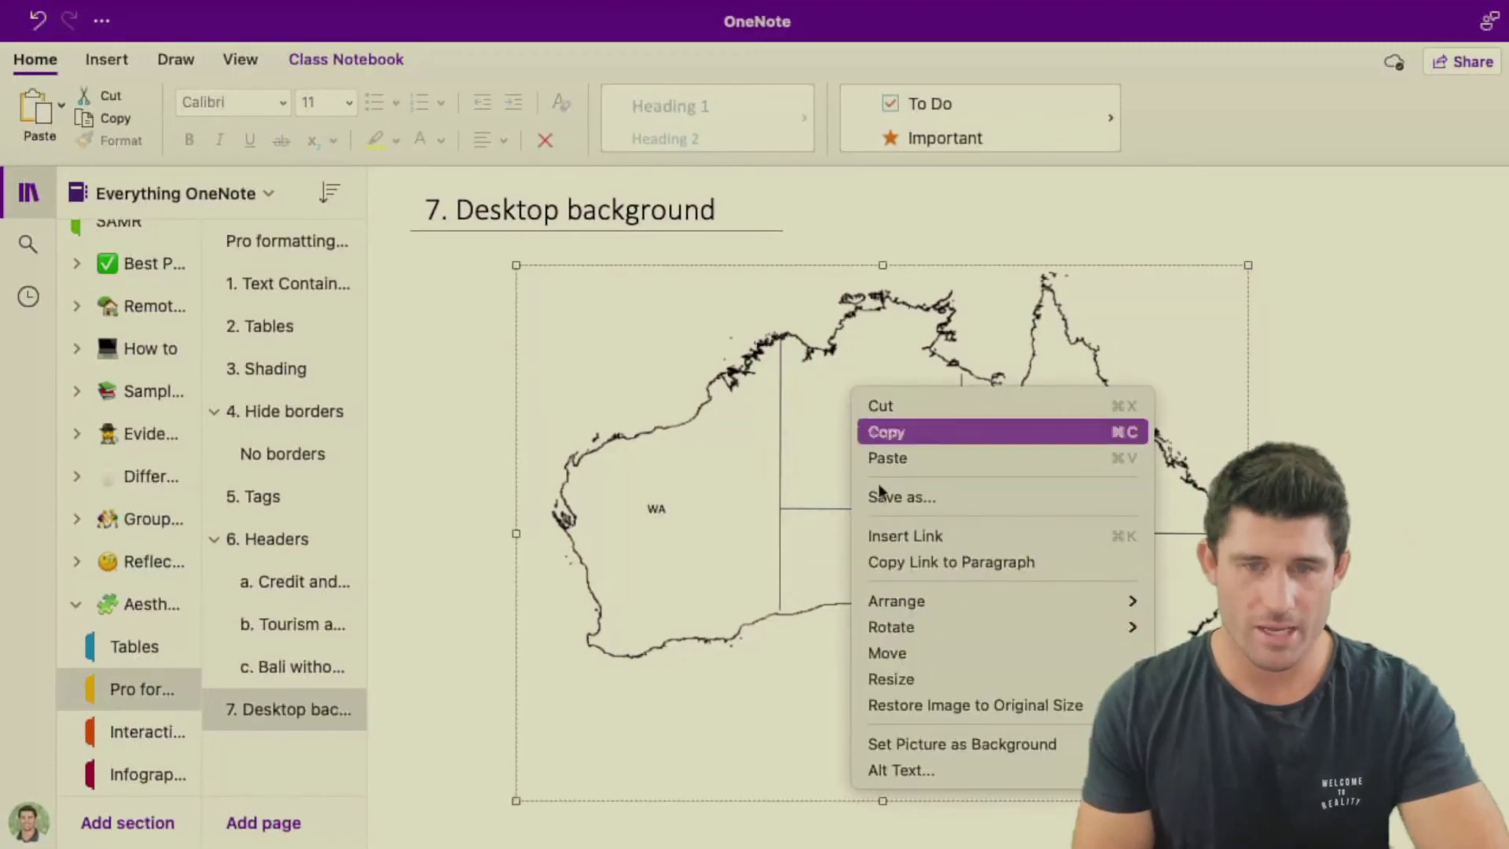
pyautogui.click(921, 743)
pyautogui.click(926, 497)
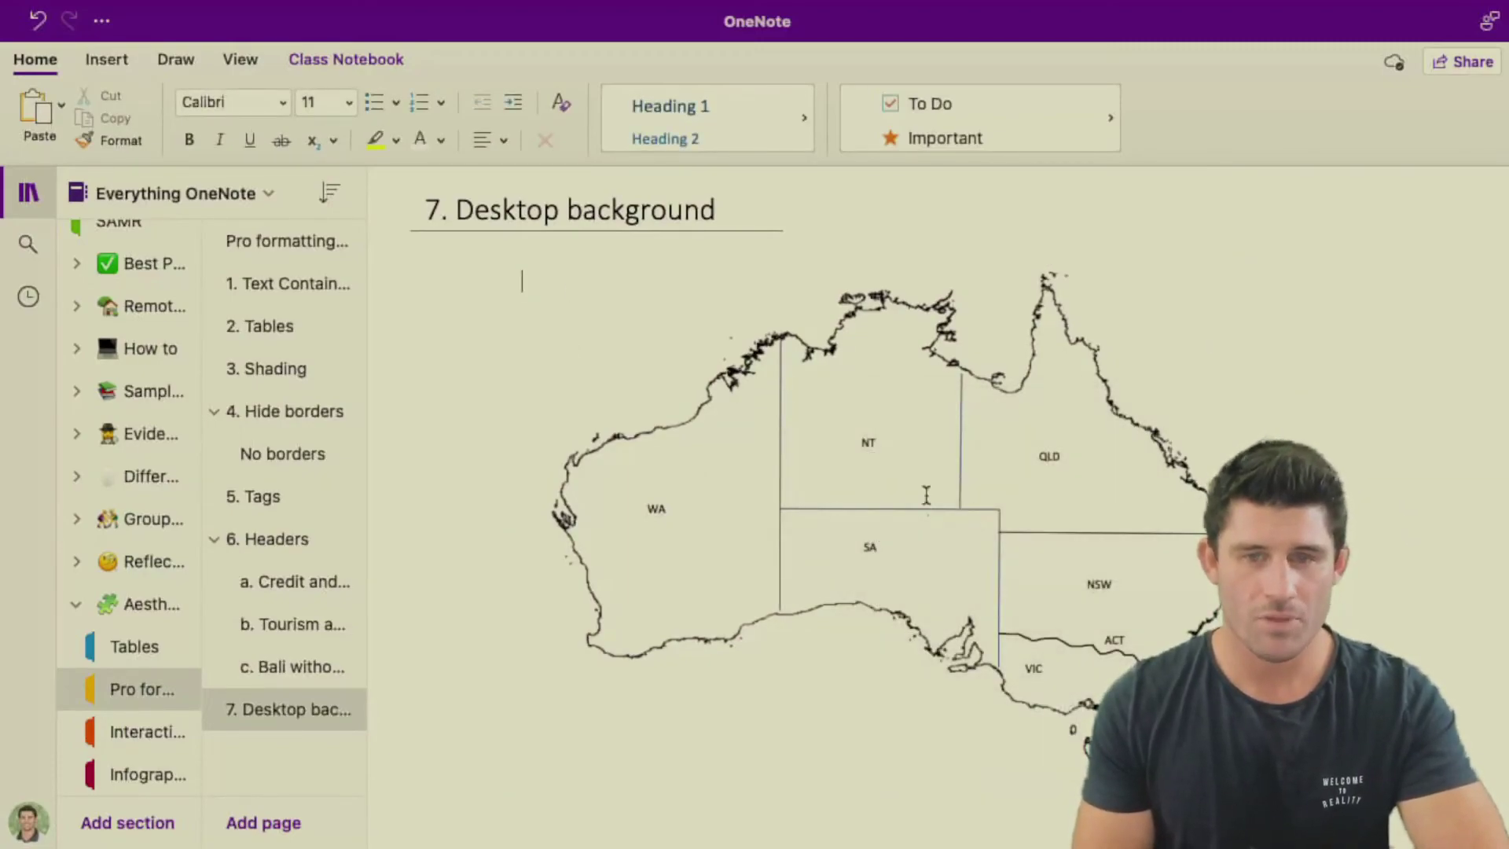
pyautogui.click(1091, 430)
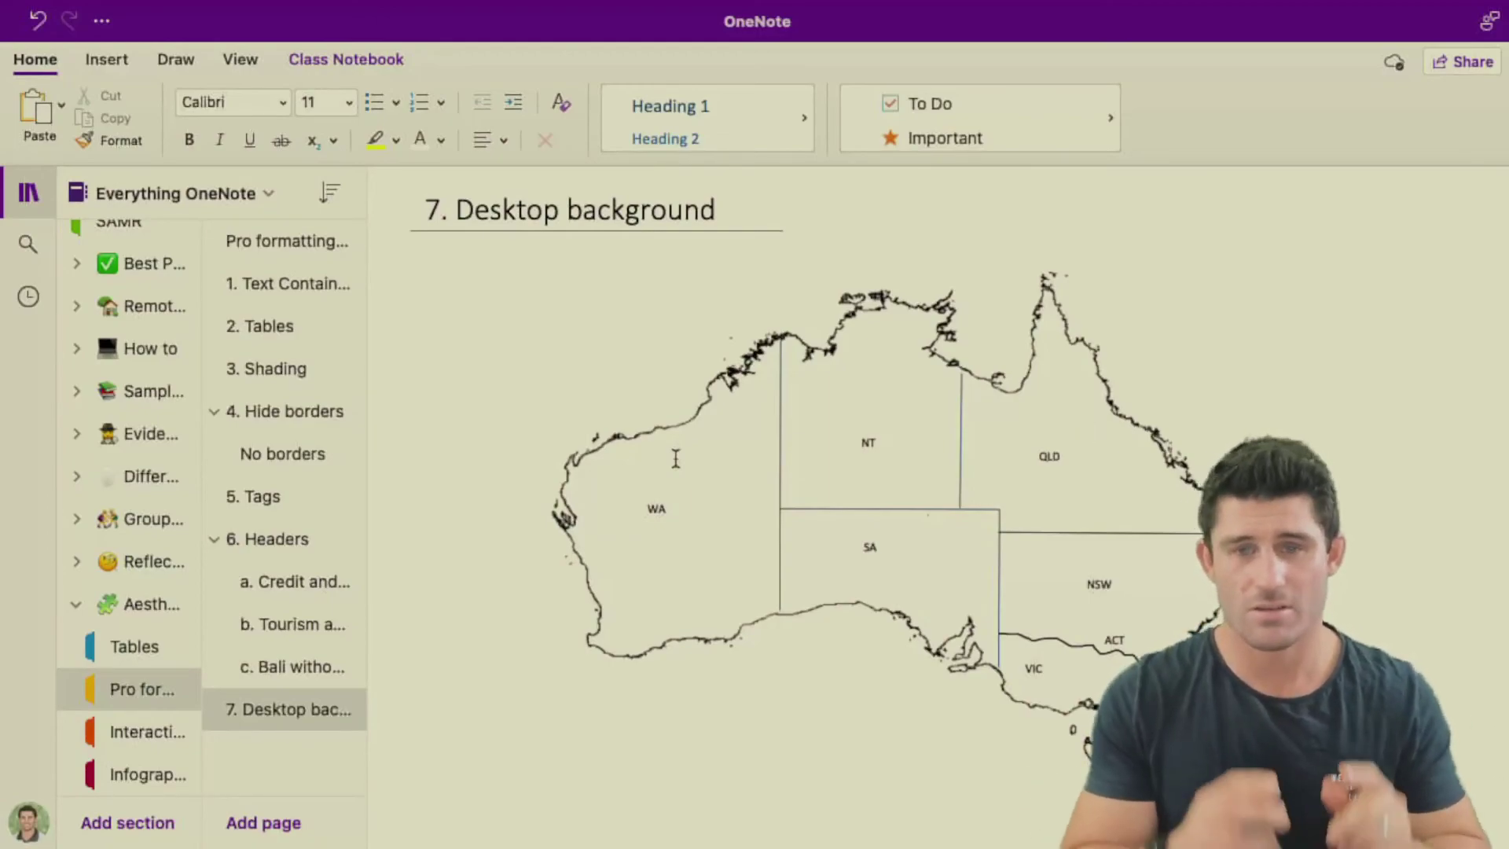
pyautogui.click(1091, 432)
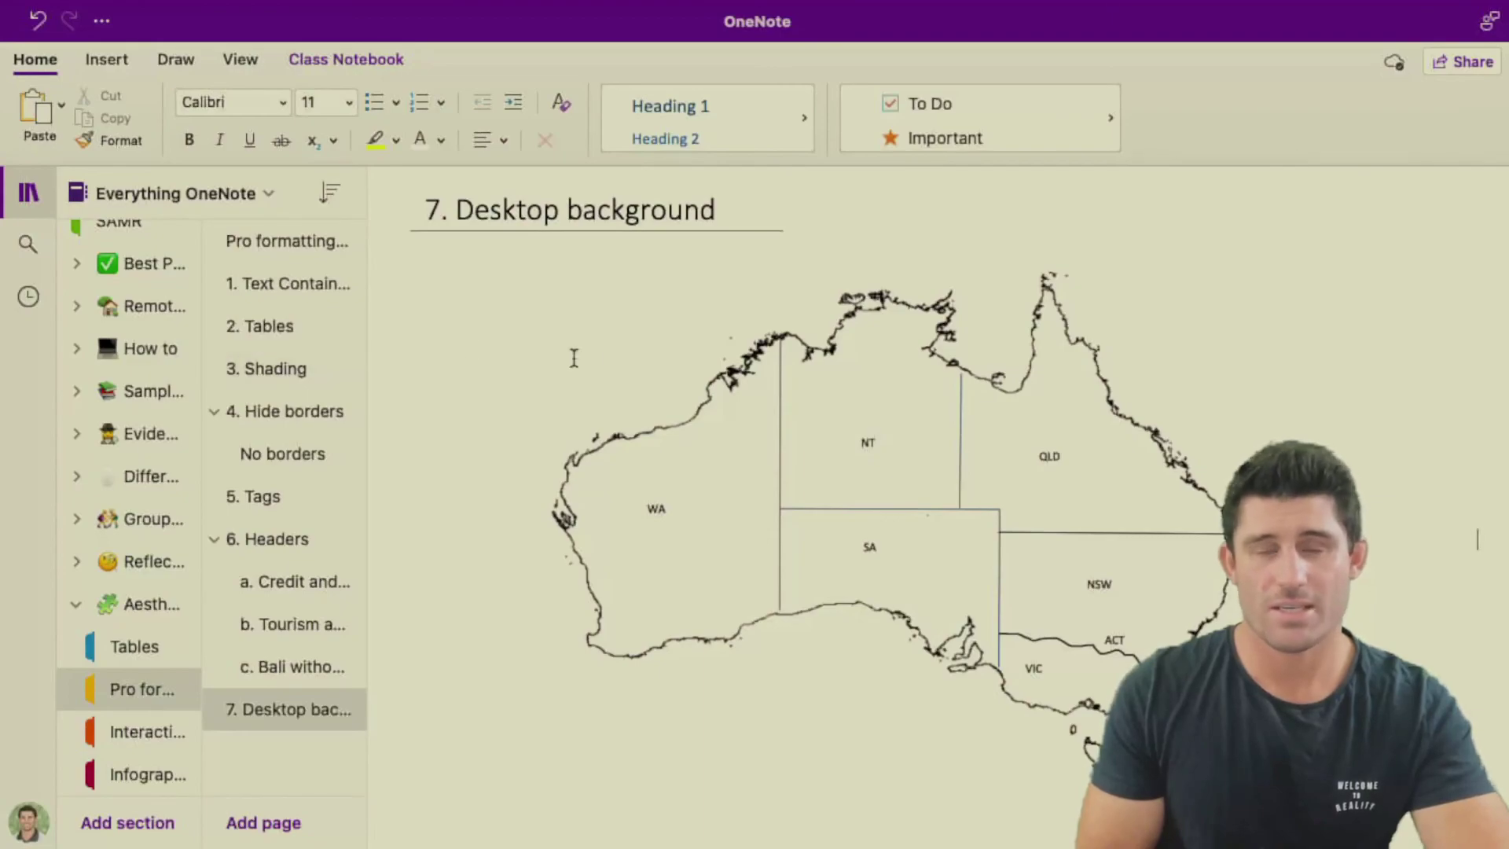
# Unset the Australia map as background, resize and move it, then set it as background again
pyautogui.rightClick(866, 393)
pyautogui.click(939, 656)
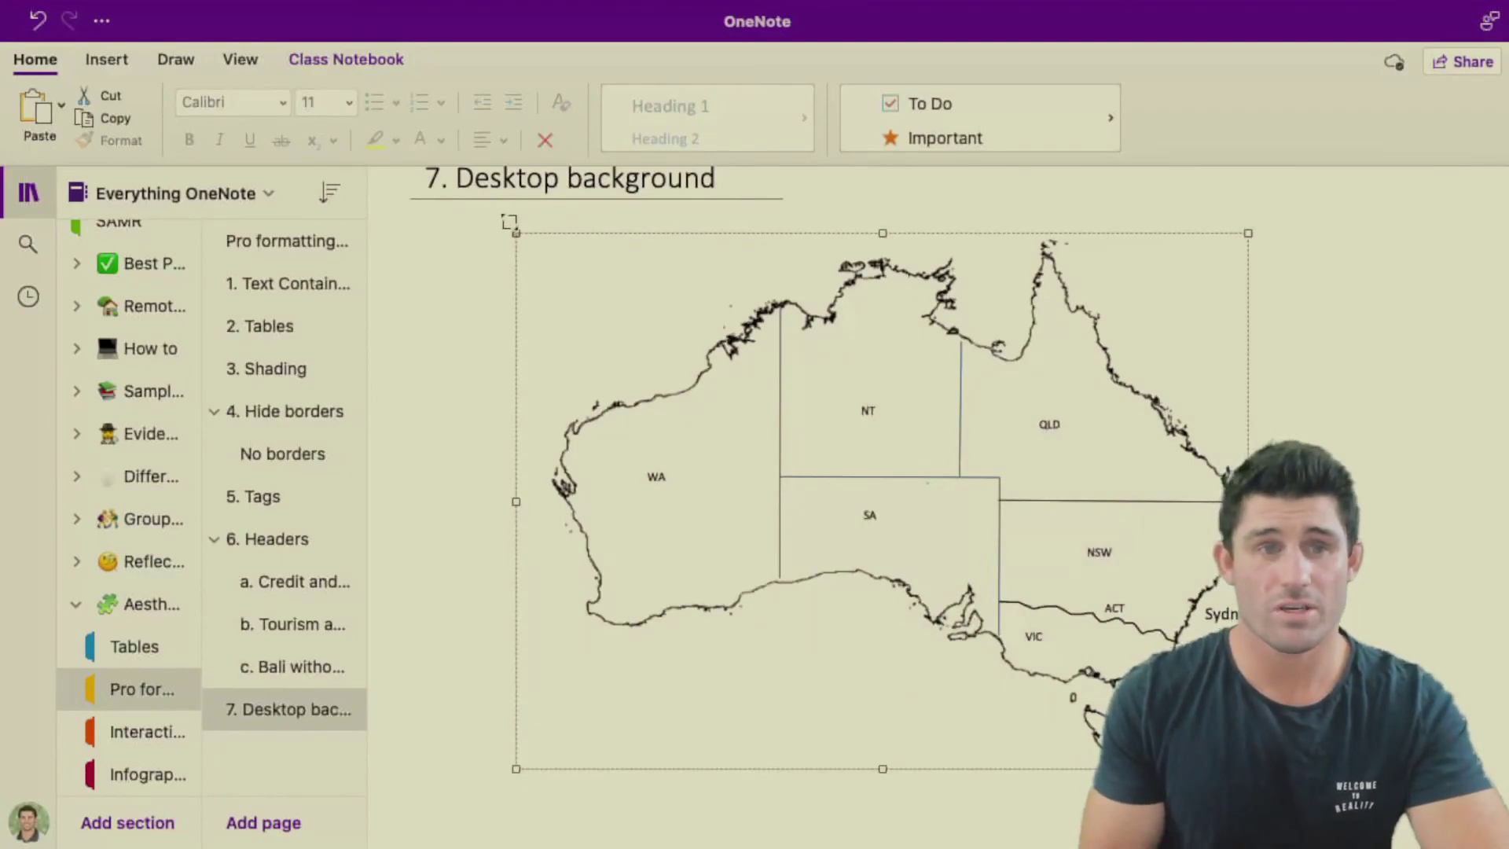
pyautogui.moveTo(510, 222); pyautogui.dragTo(613, 286)
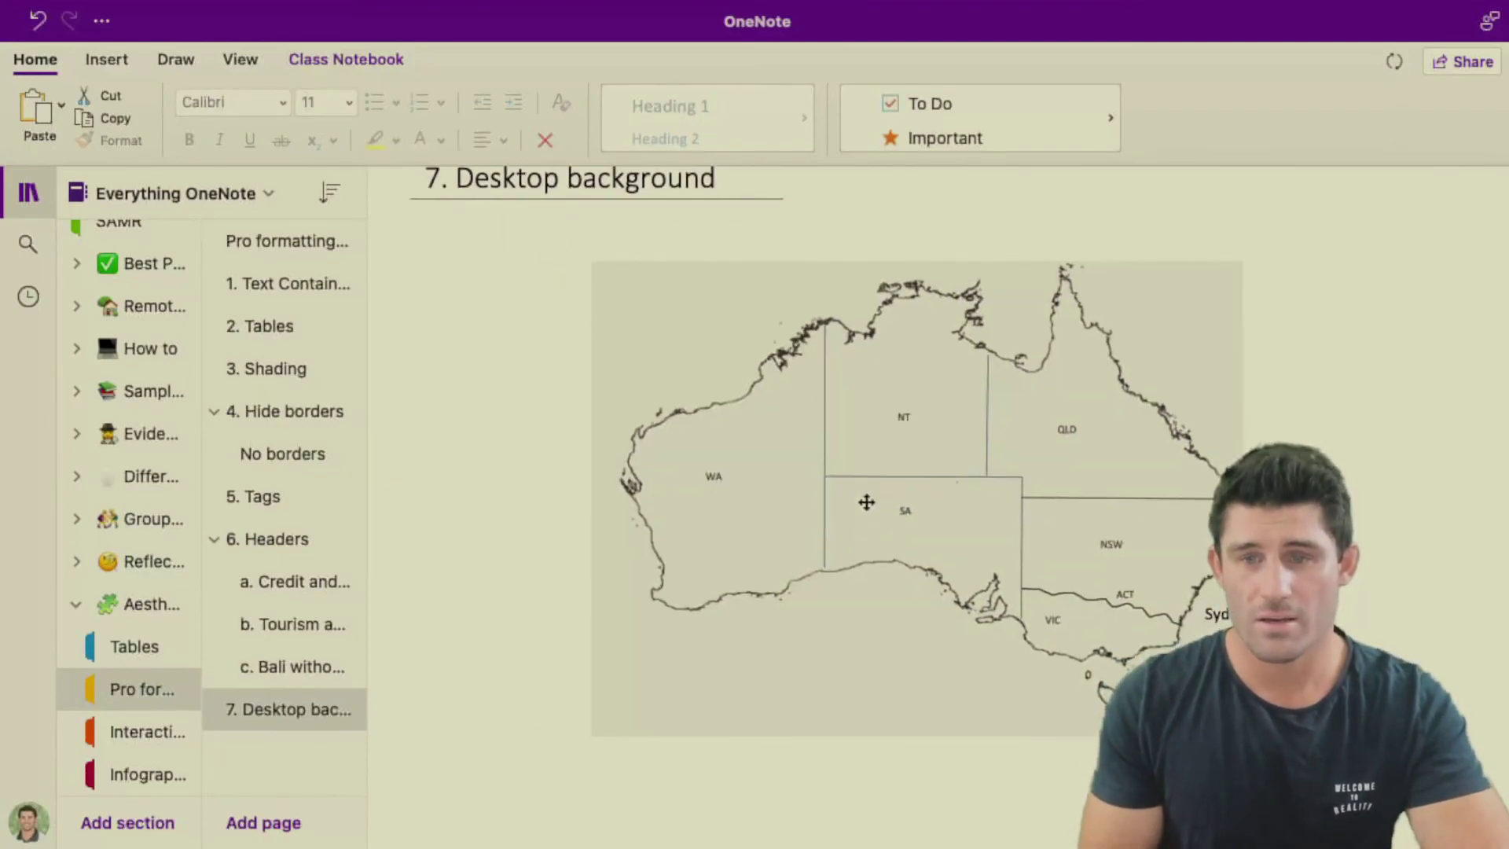
pyautogui.click(866, 501)
pyautogui.rightClick(873, 510)
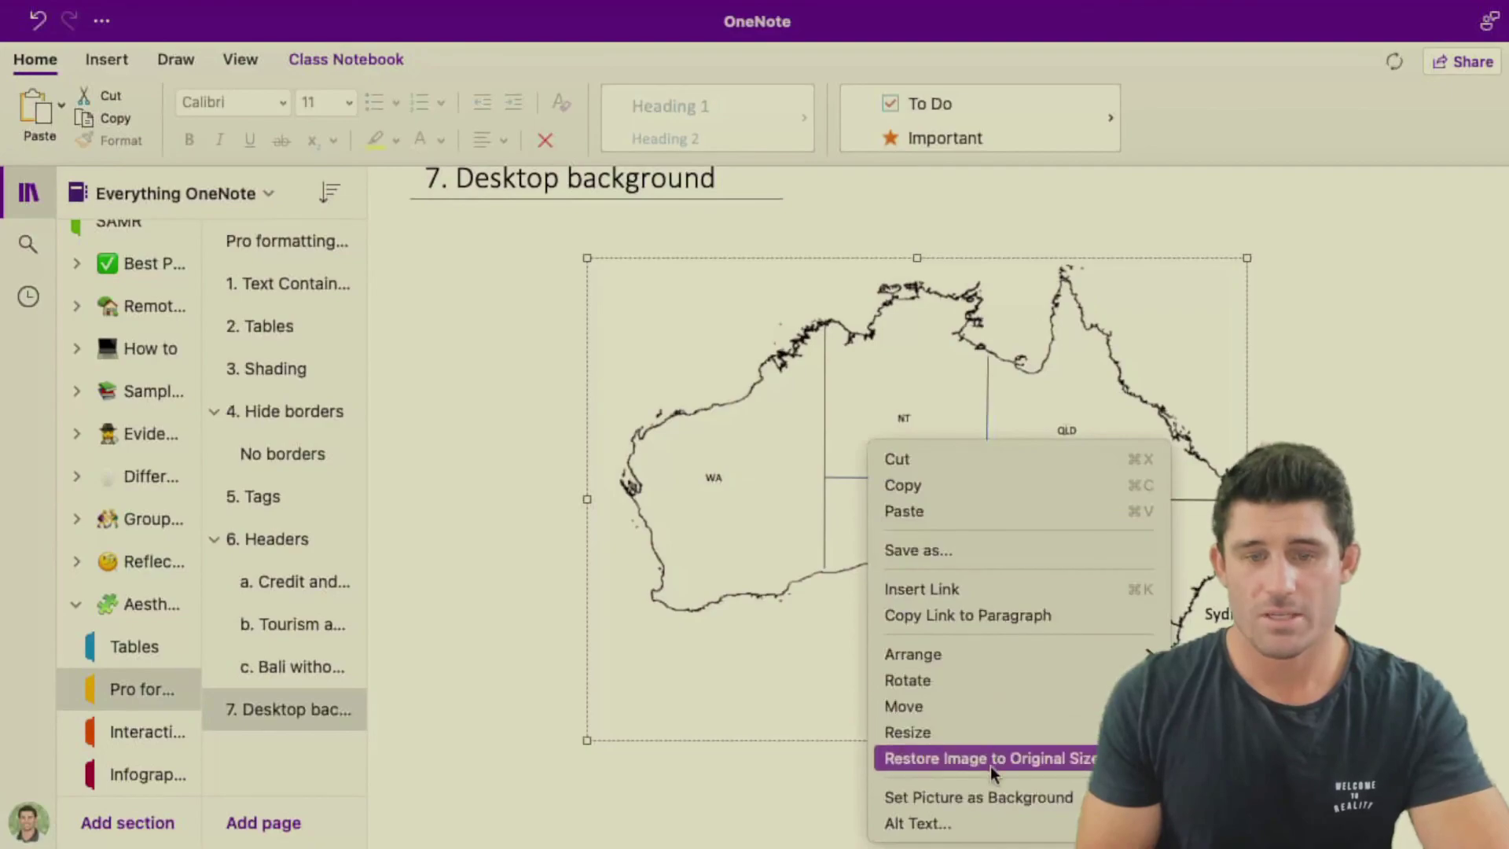
pyautogui.click(995, 795)
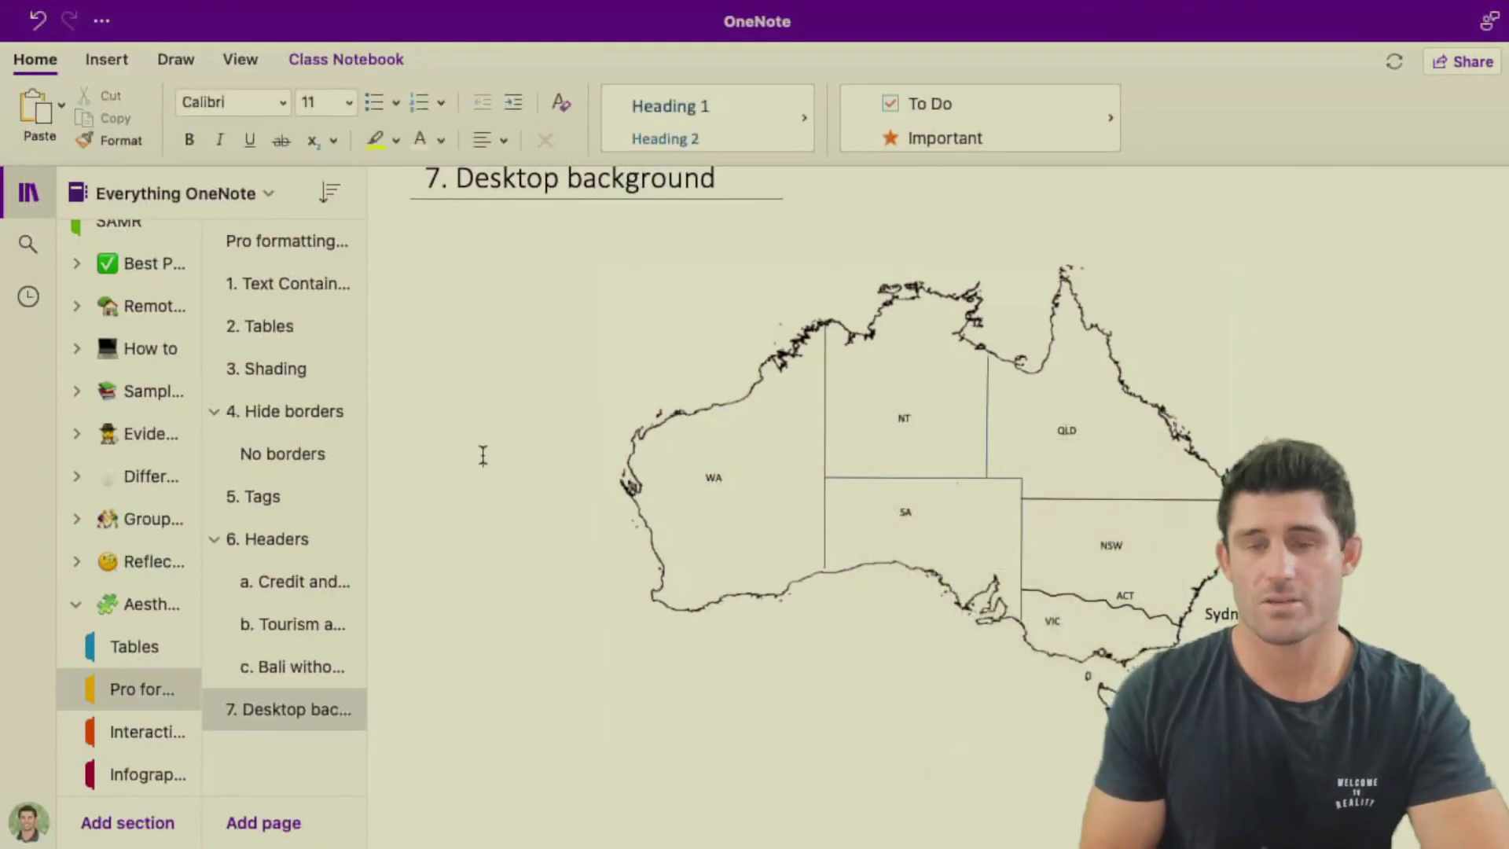